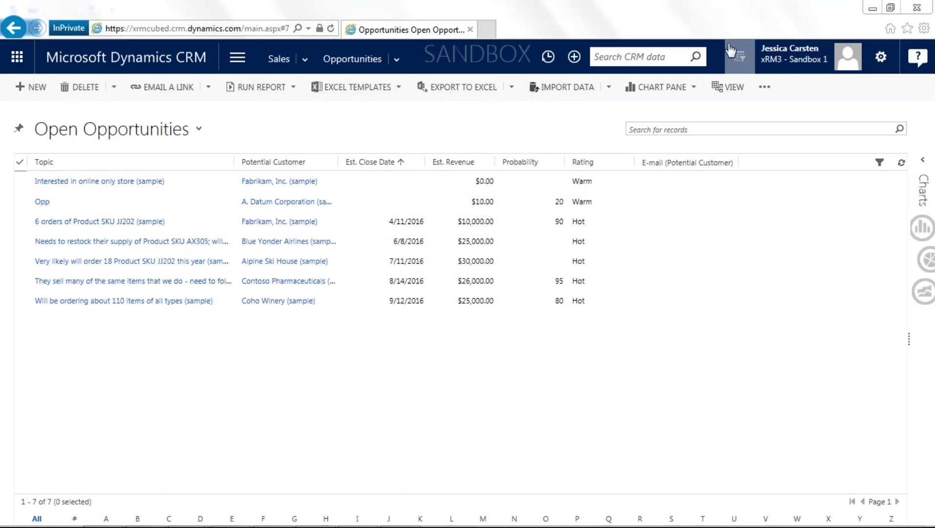
Step: Open Advanced Find from the Open Opportunities list and reposition its window over the list
{"action": "left_click", "coordinate": [188, 137]}
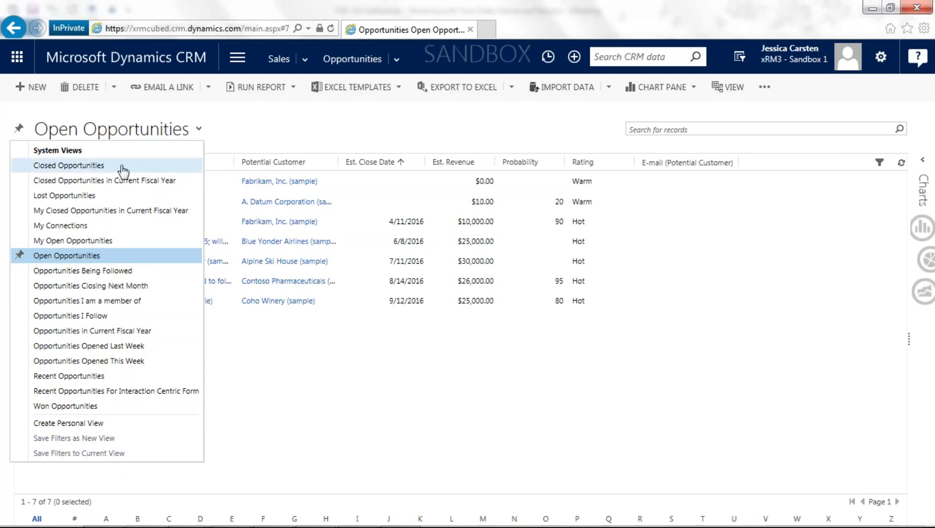
{"action": "left_click", "coordinate": [276, 138]}
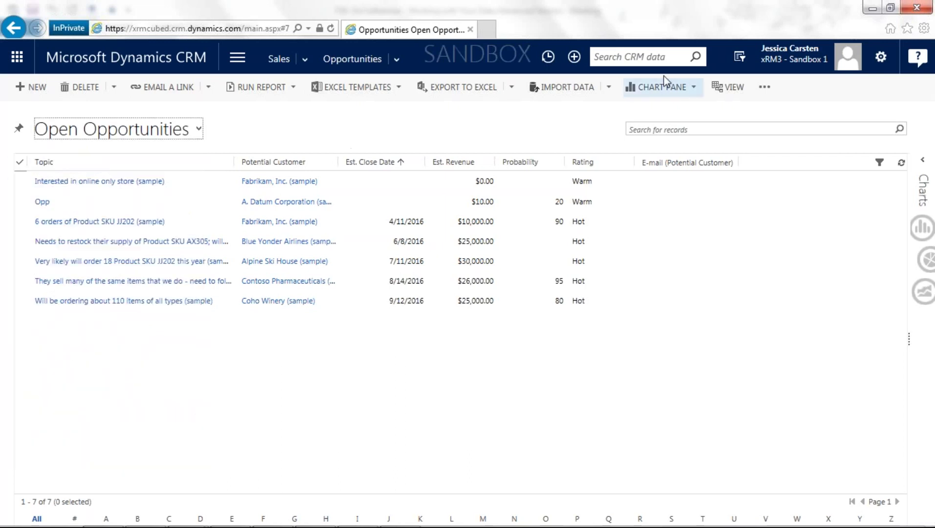
{"action": "left_click", "coordinate": [739, 57]}
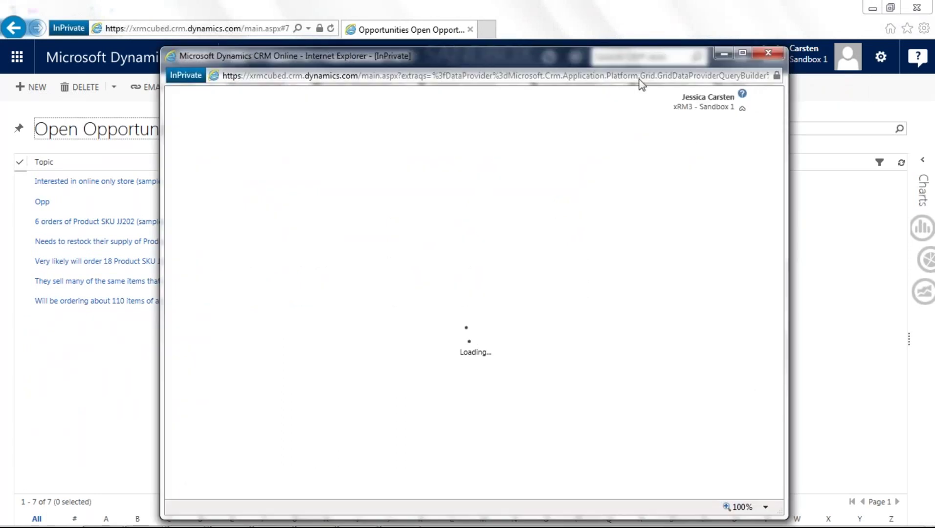
{"action": "left_click_drag", "start_coordinate": [607, 53], "coordinate": [582, 160]}
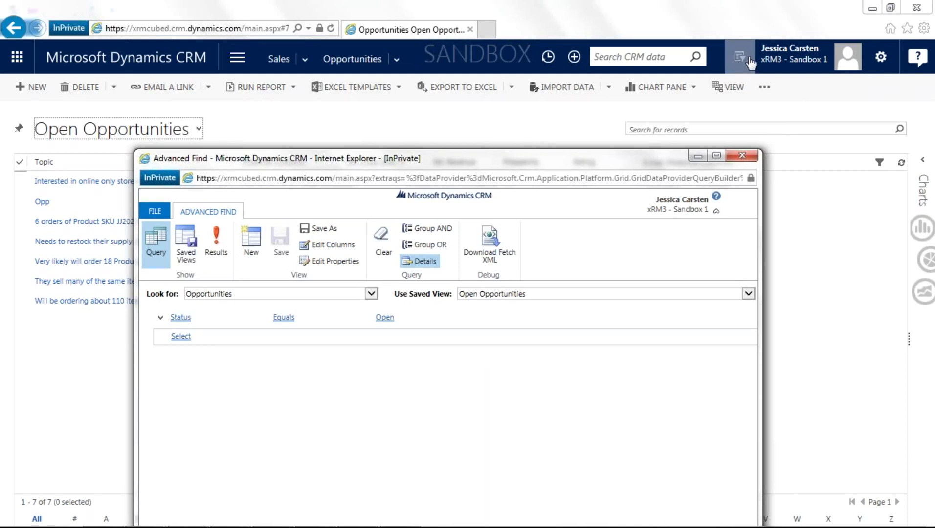
{"action": "left_click_drag", "start_coordinate": [595, 158], "coordinate": [566, 82]}
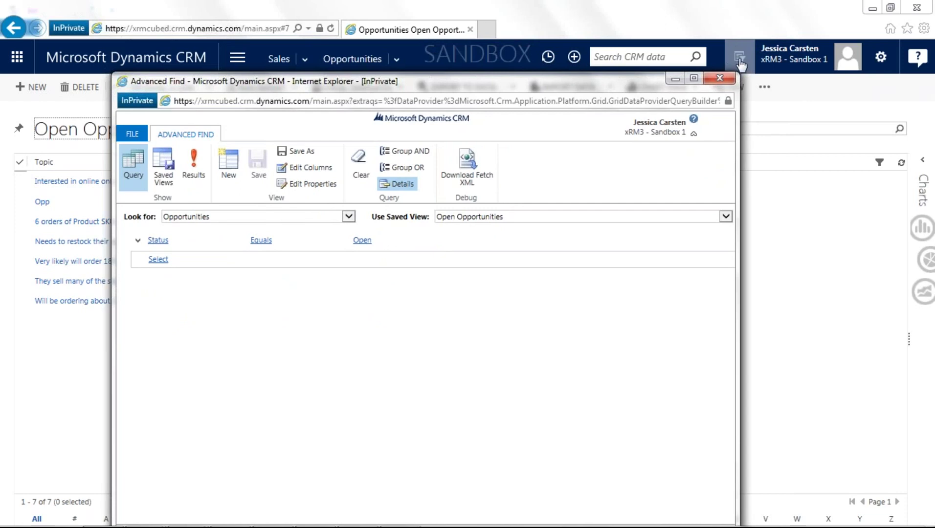
{"action": "left_click_drag", "start_coordinate": [596, 88], "coordinate": [601, 171]}
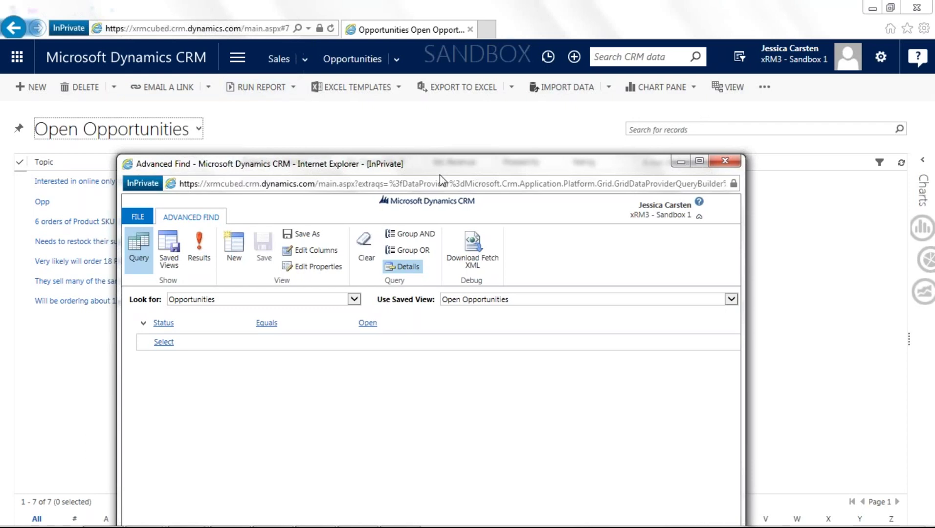
{"action": "left_click_drag", "start_coordinate": [441, 169], "coordinate": [388, 35]}
{"action": "mouse_move", "coordinate": [280, 191]}
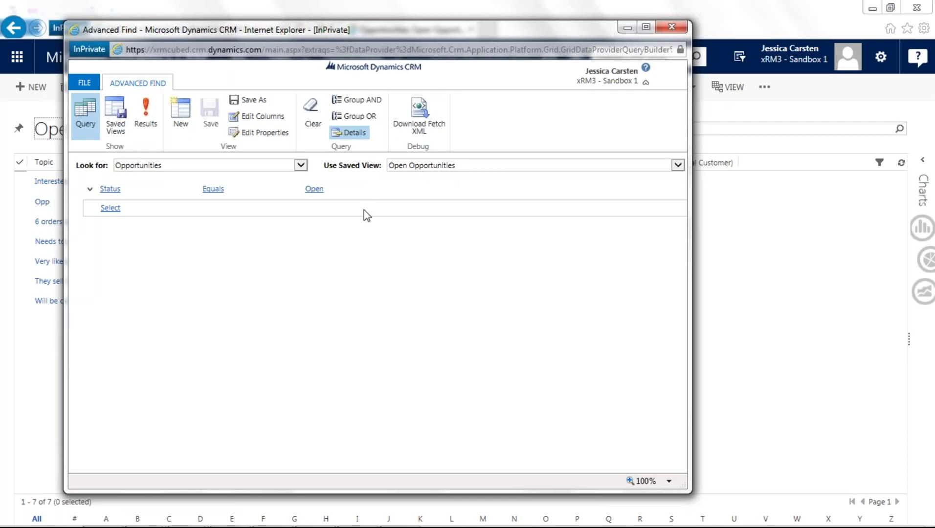
{"action": "mouse_move", "coordinate": [153, 202]}
{"action": "mouse_move", "coordinate": [116, 193]}
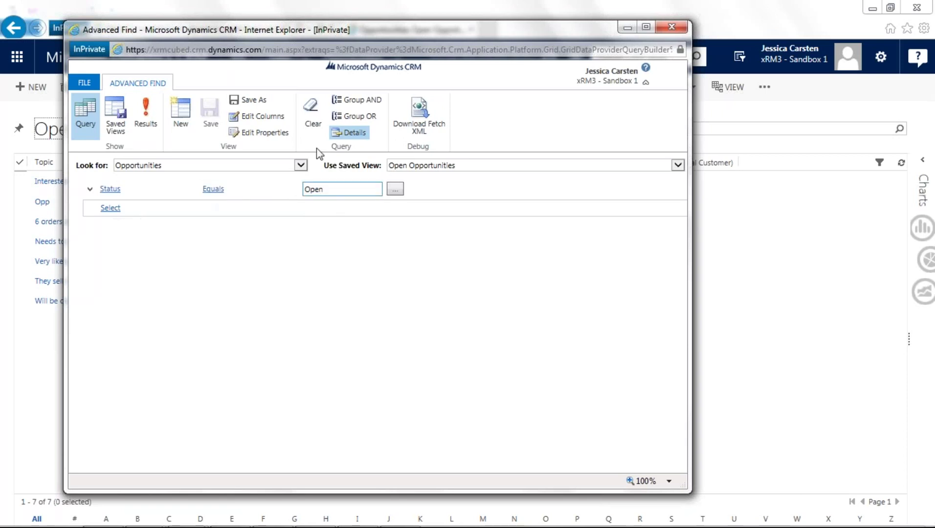
{"action": "left_click_drag", "start_coordinate": [331, 34], "coordinate": [524, 63]}
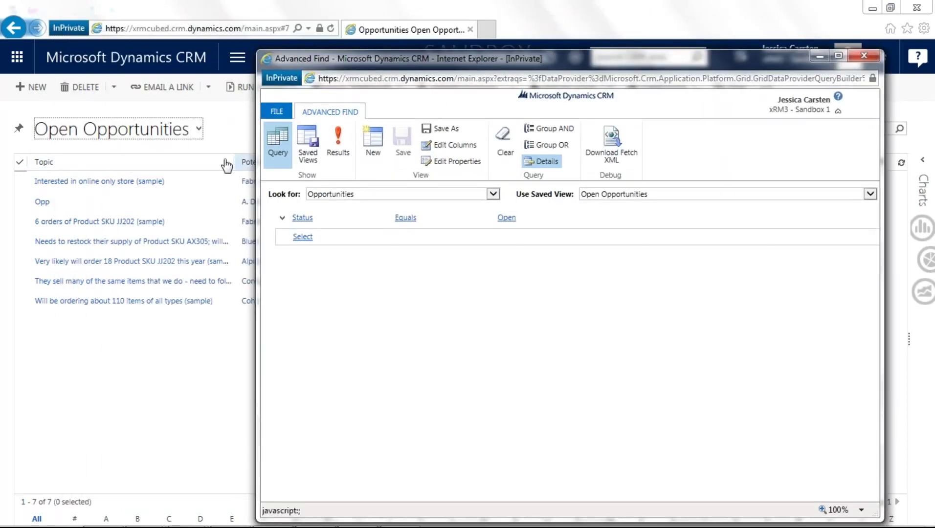
{"action": "left_click_drag", "start_coordinate": [419, 58], "coordinate": [266, 52]}
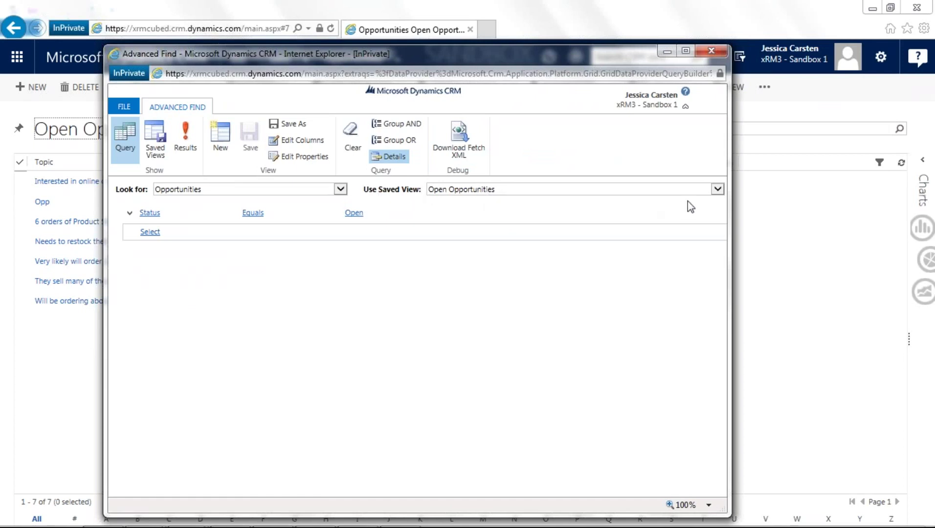
Step: Switch the saved view in Advanced Find to [new] and back to Open Opportunities
{"action": "left_click", "coordinate": [715, 190]}
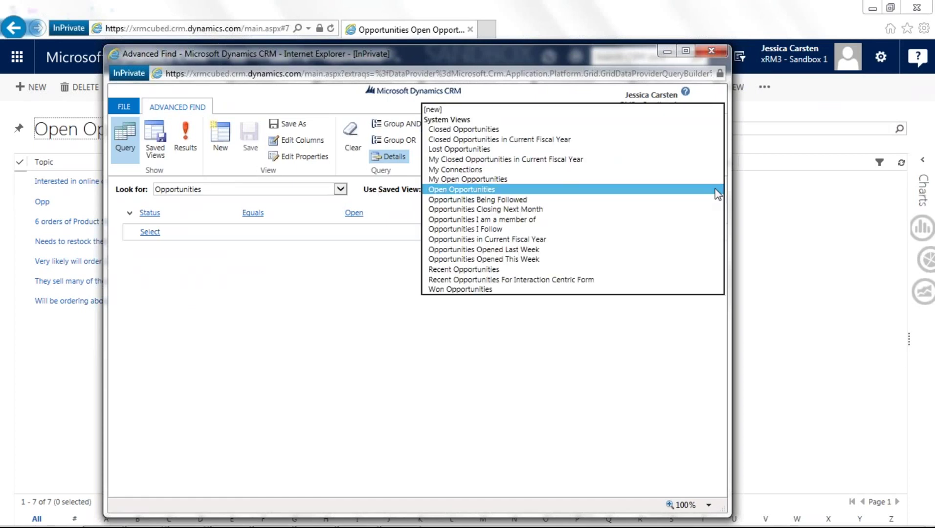
{"action": "left_click", "coordinate": [568, 107]}
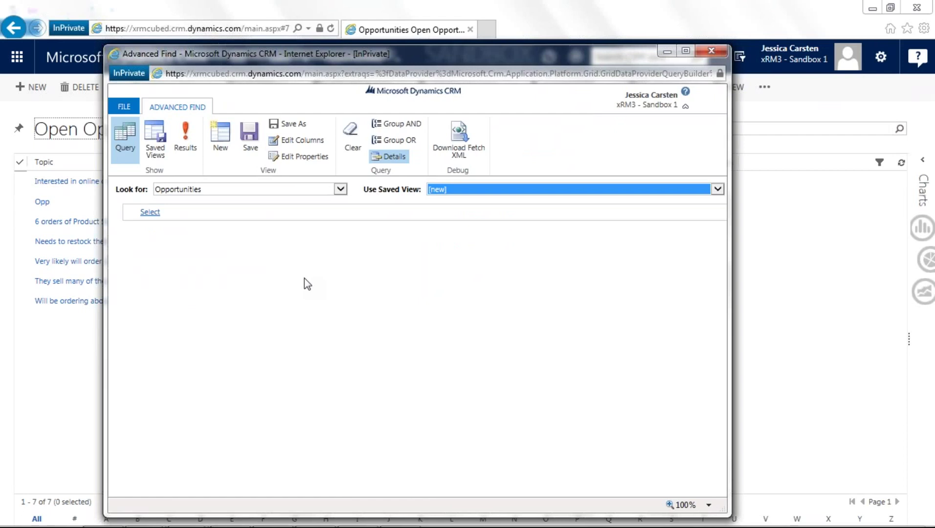
{"action": "left_click", "coordinate": [717, 189]}
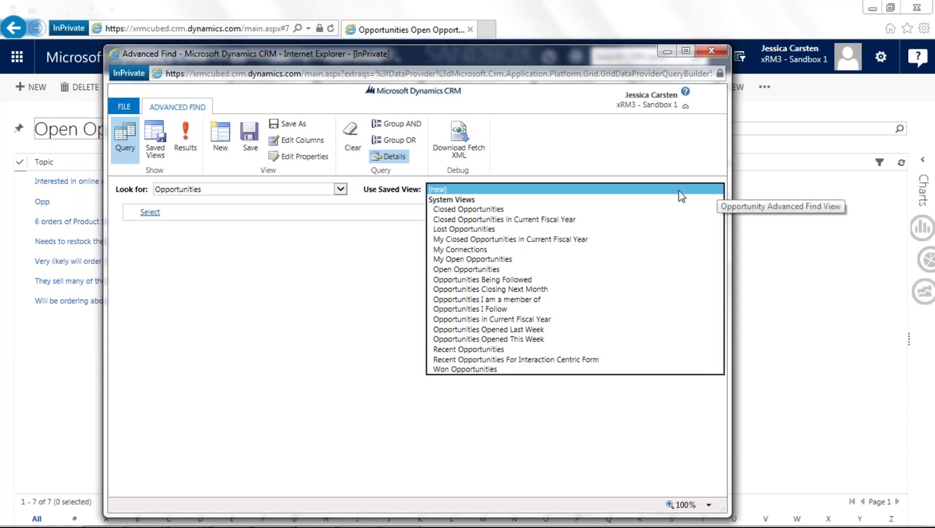
{"action": "left_click", "coordinate": [552, 269]}
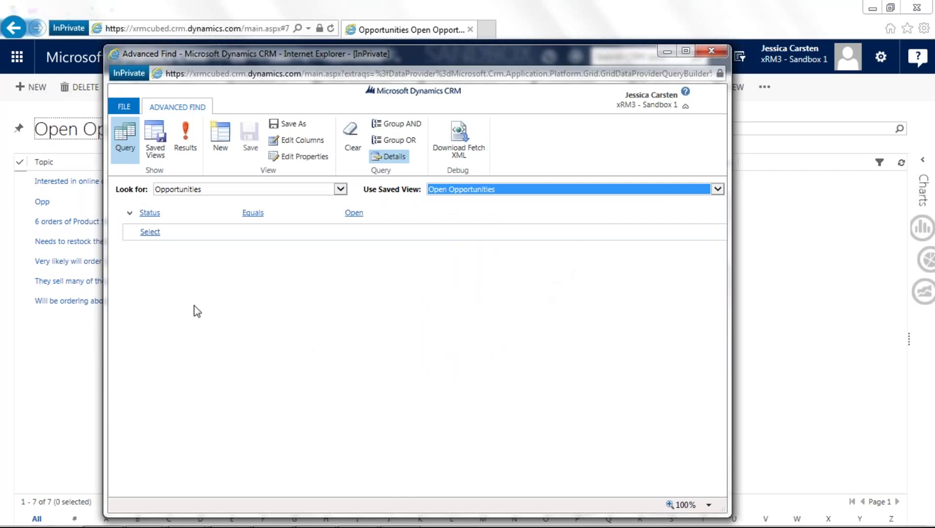
{"action": "left_click", "coordinate": [215, 211]}
Step: Set Advanced Find to look for Accounts using the saved view Active Accounts
{"action": "left_click", "coordinate": [340, 189]}
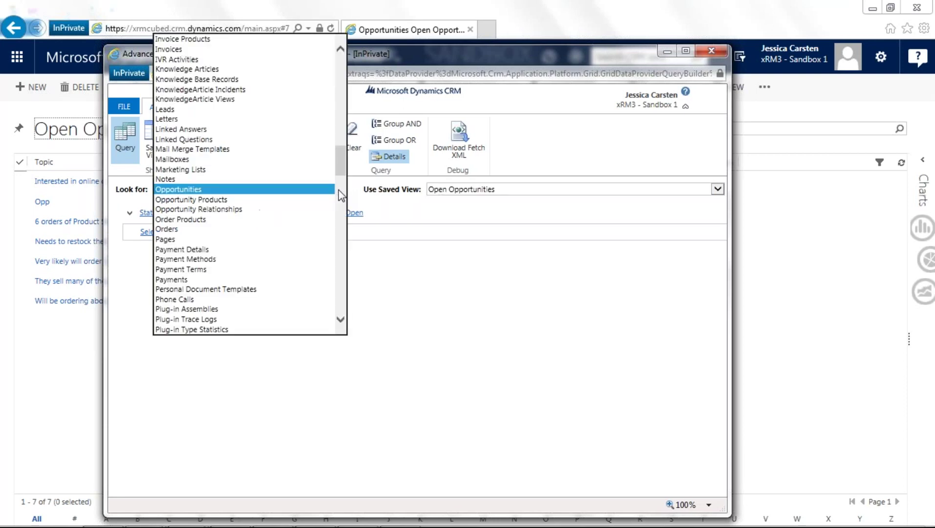
{"action": "left_click_drag", "start_coordinate": [343, 166], "coordinate": [334, 75]}
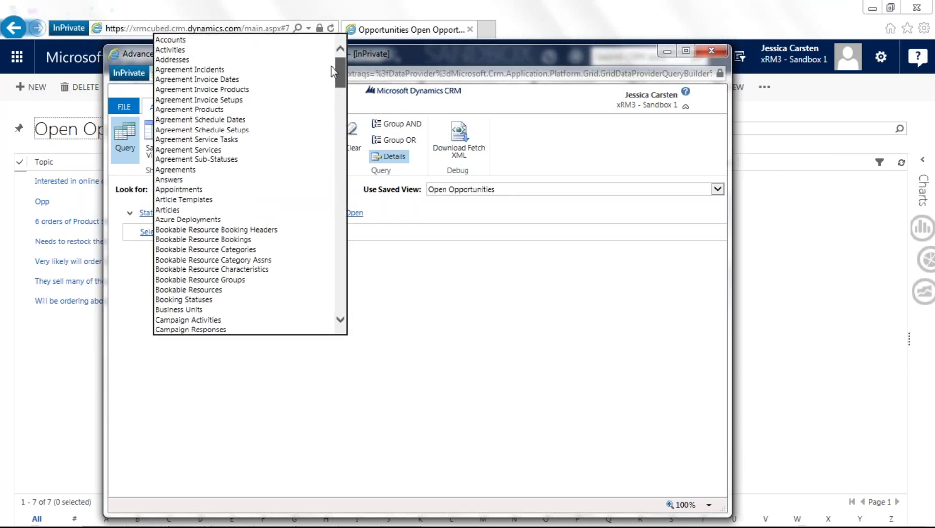
{"action": "left_click", "coordinate": [279, 41]}
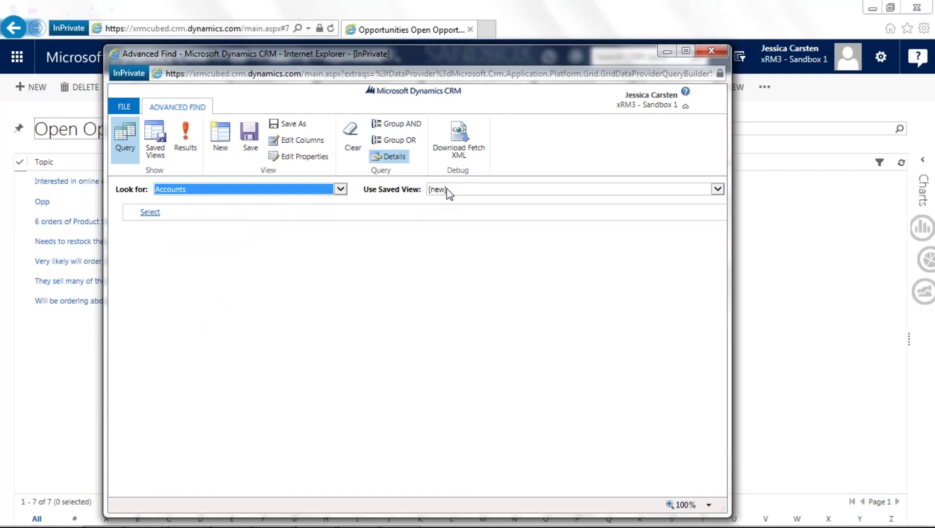
{"action": "left_click", "coordinate": [716, 189]}
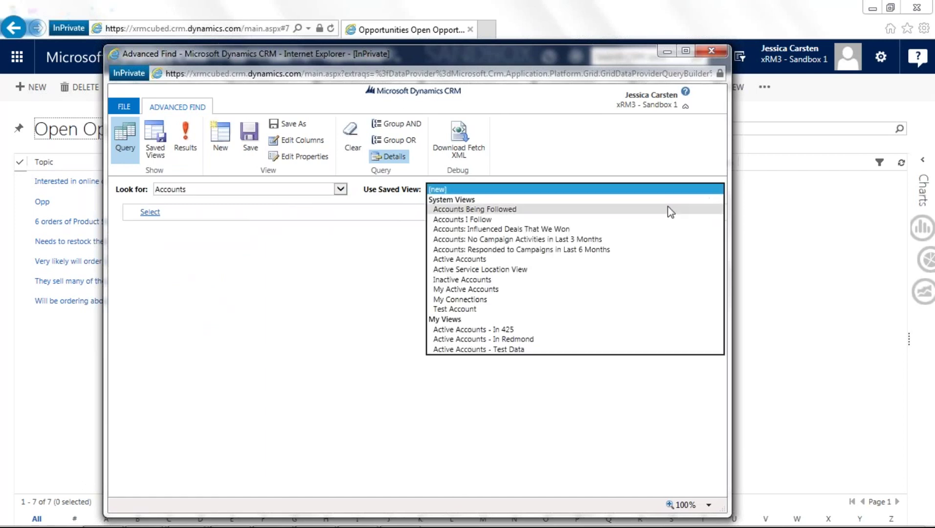
{"action": "left_click", "coordinate": [647, 258]}
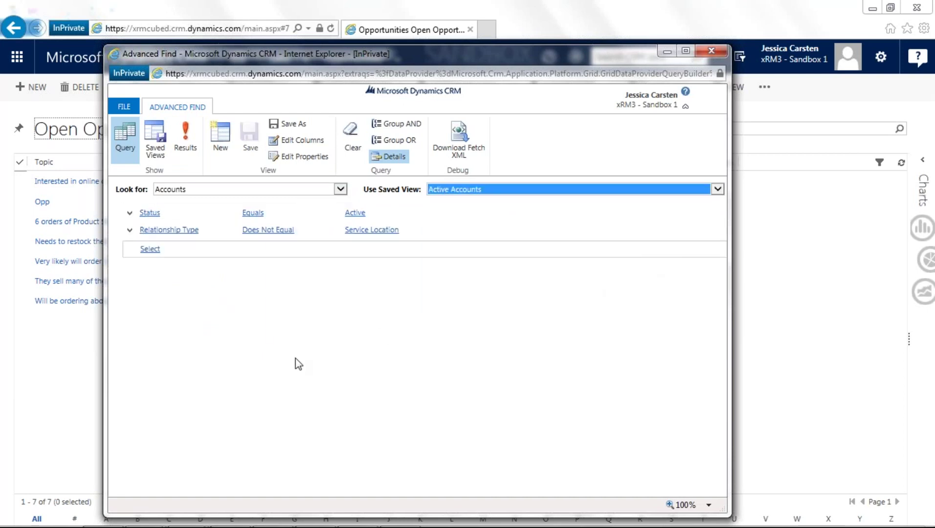
Step: Delete the Relationship Type criterion from the Active Accounts query and confirm the deletion
{"action": "left_click", "coordinate": [149, 213]}
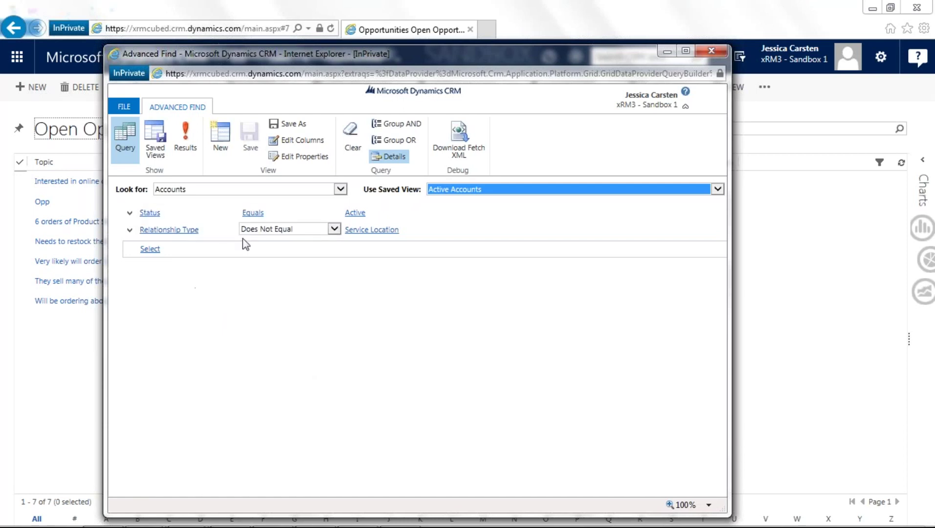
{"action": "mouse_move", "coordinate": [321, 235]}
{"action": "mouse_move", "coordinate": [356, 235]}
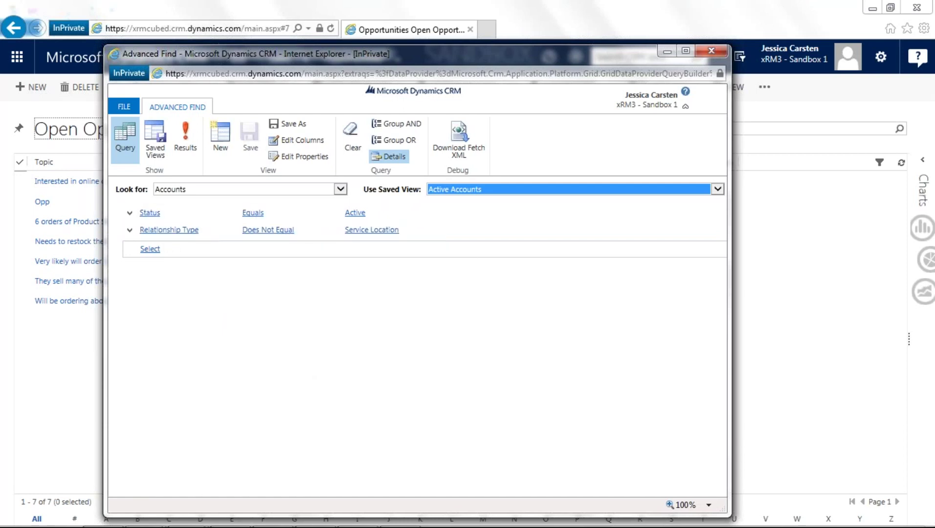
{"action": "mouse_move", "coordinate": [158, 237]}
{"action": "left_click", "coordinate": [282, 245]}
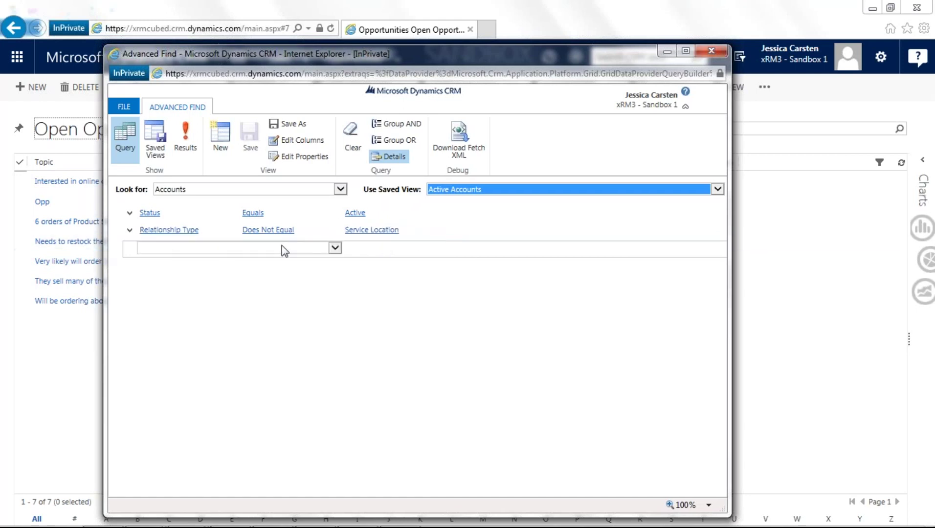
{"action": "left_click", "coordinate": [129, 229]}
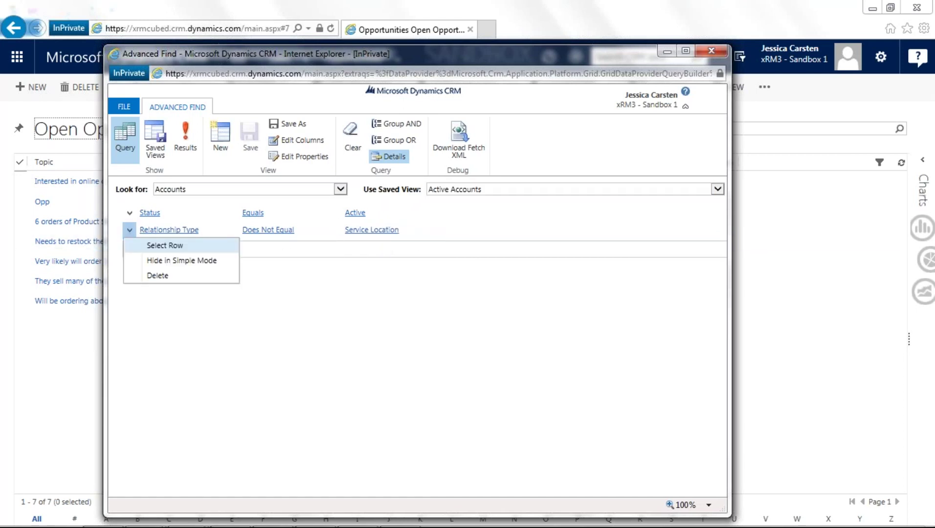
{"action": "left_click", "coordinate": [152, 275]}
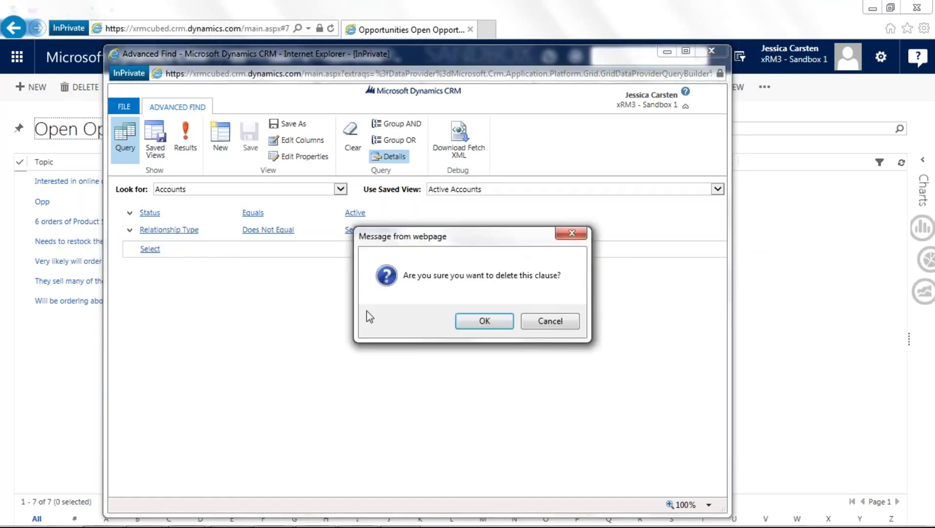
{"action": "left_click", "coordinate": [478, 323]}
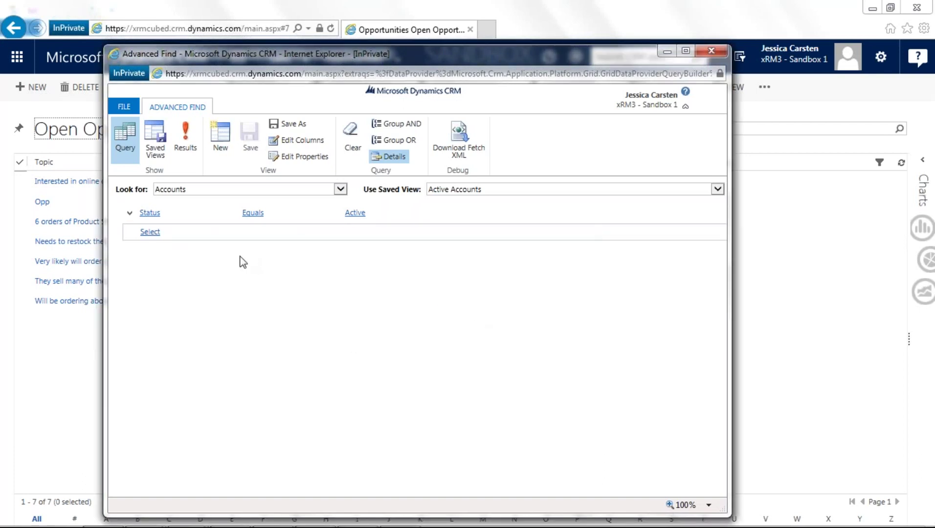
Step: Save the query as a new view named "Active Accounts - With Opps GT 10,000"
{"action": "left_click", "coordinate": [302, 125]}
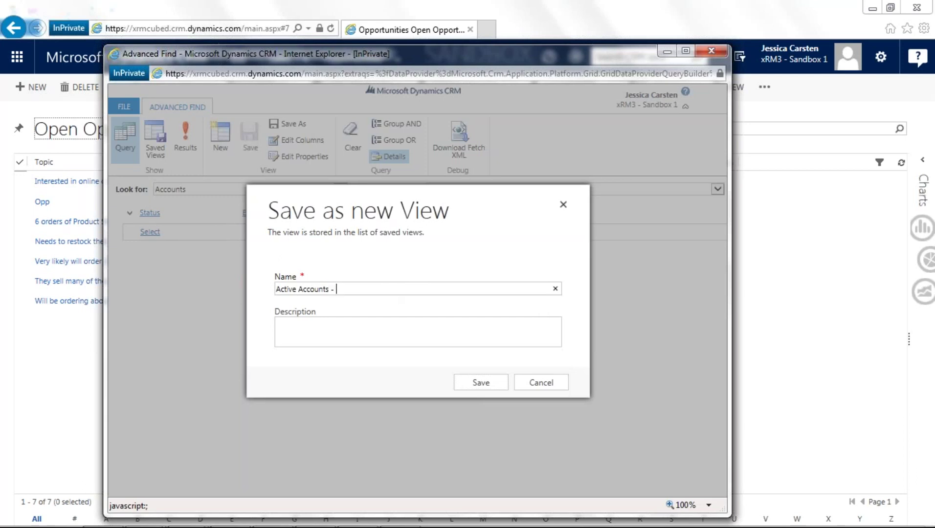
{"action": "type", "text": "- With Opps GT 10000"}
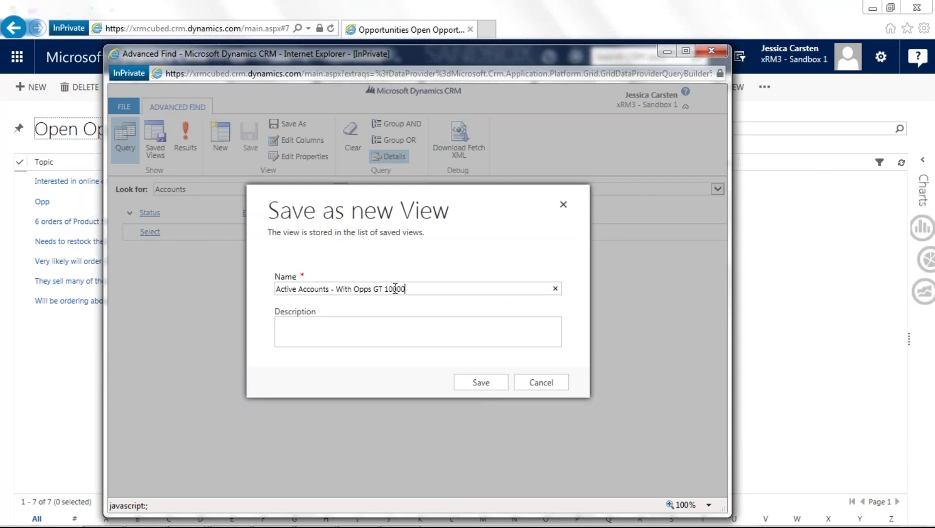
{"action": "type", "text": ","}
{"action": "left_click", "coordinate": [487, 383]}
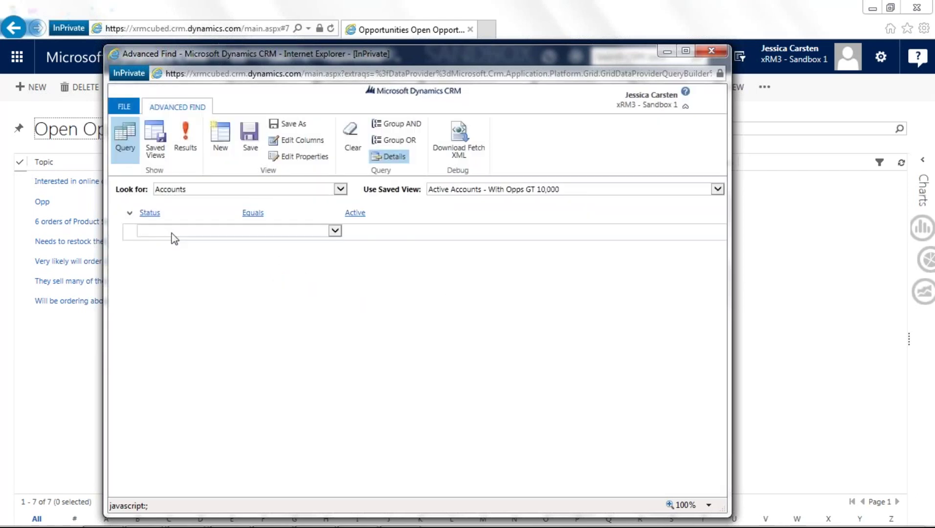
Step: Add a criterion on the Account field below Status, using the Equals operator
{"action": "mouse_move", "coordinate": [370, 216]}
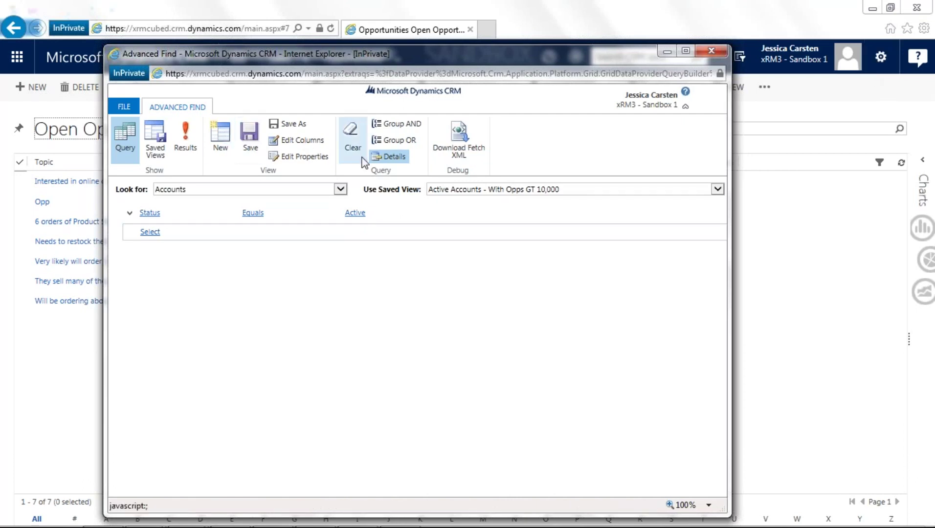
{"action": "left_click", "coordinate": [186, 234]}
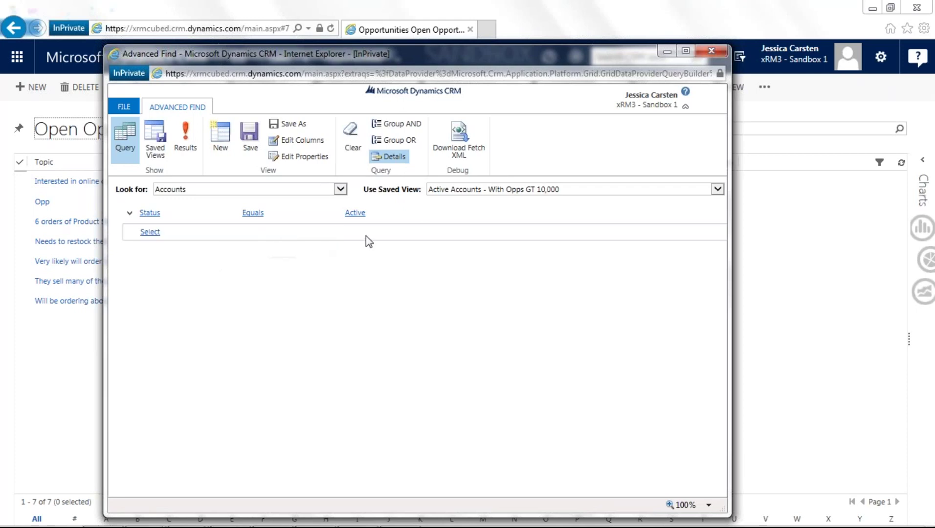
{"action": "mouse_move", "coordinate": [211, 237]}
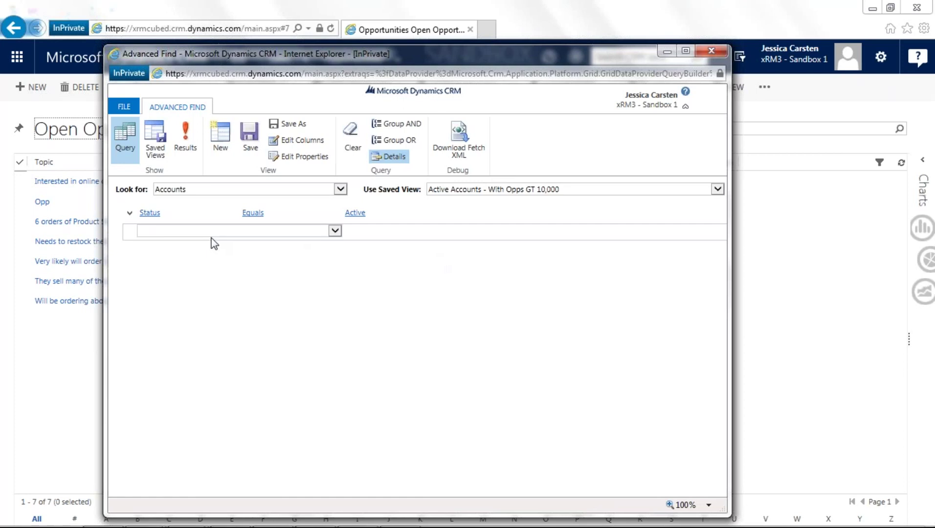
{"action": "left_click", "coordinate": [335, 232]}
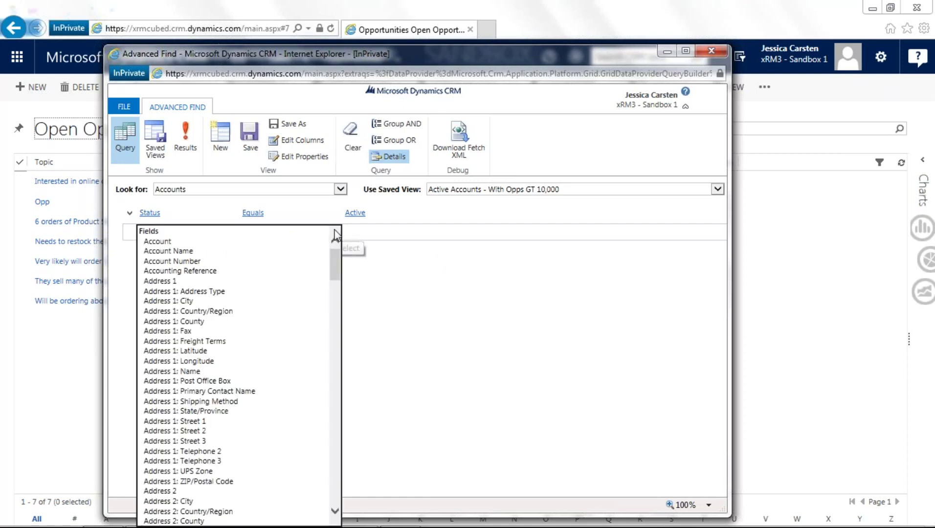
{"action": "left_click", "coordinate": [244, 240]}
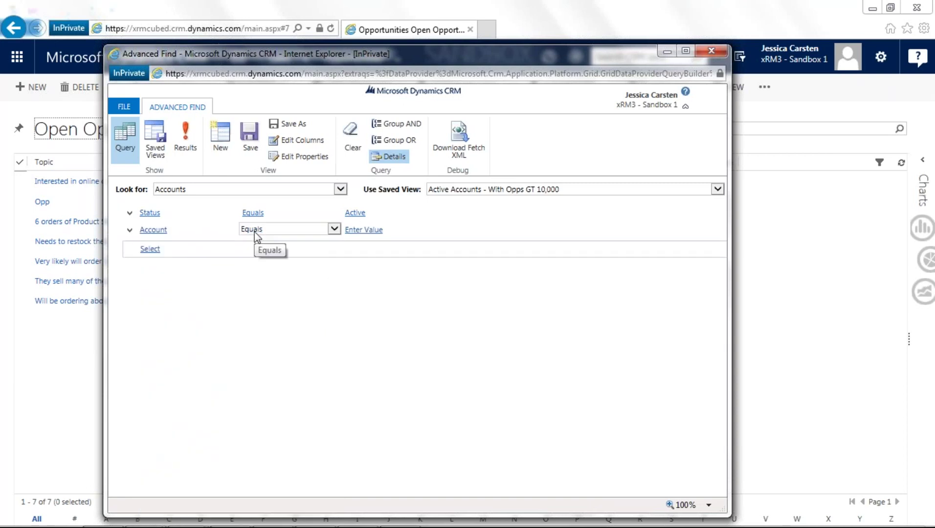
{"action": "left_click", "coordinate": [334, 234]}
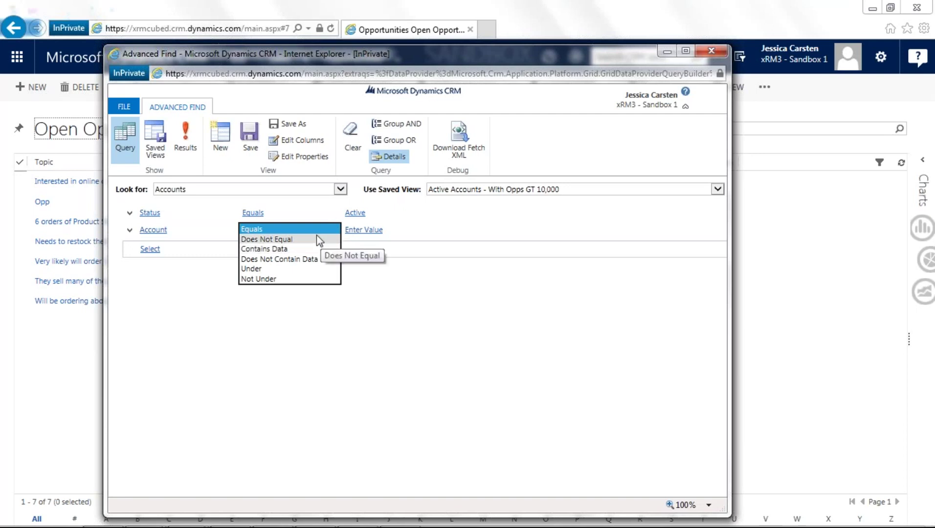
{"action": "left_click", "coordinate": [288, 230]}
Step: Change the second criterion's field from Account to Relationship Type and set its value to Customer
{"action": "left_click", "coordinate": [213, 231]}
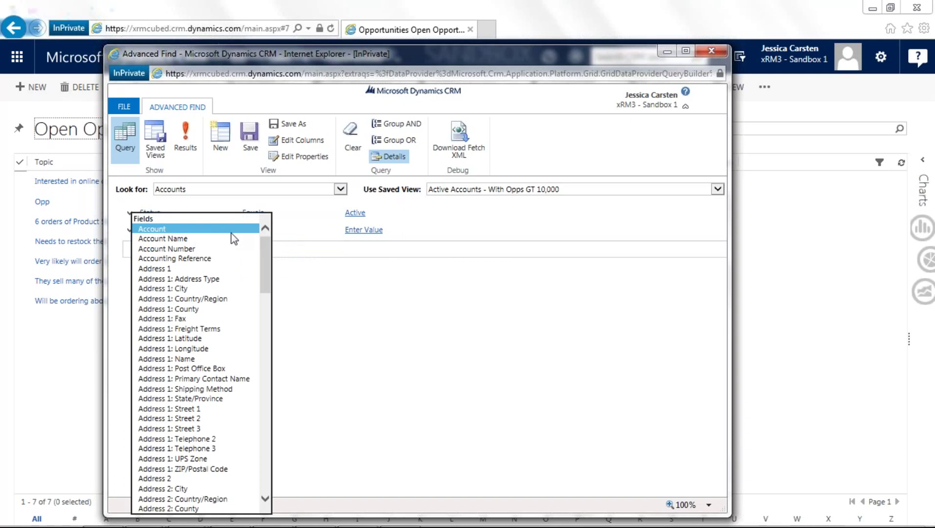
{"action": "left_click_drag", "start_coordinate": [265, 250], "coordinate": [249, 428]}
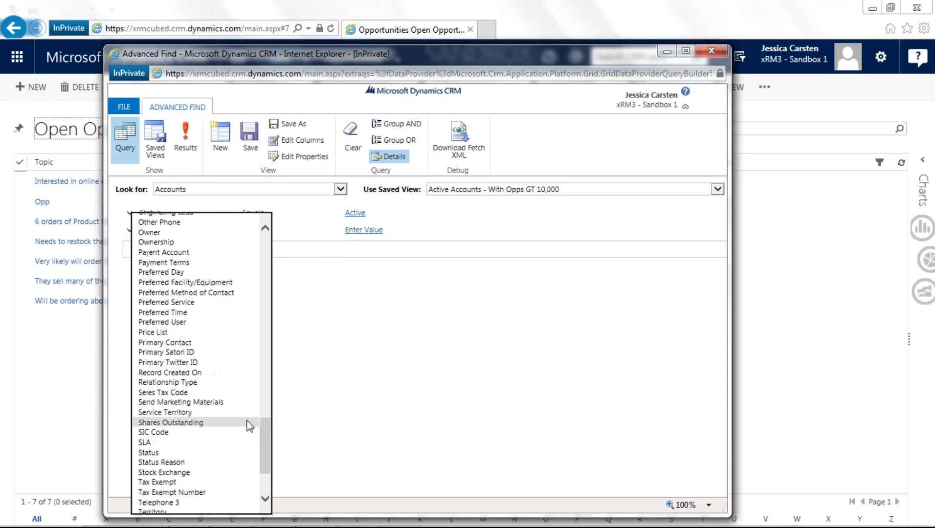
{"action": "left_click", "coordinate": [208, 384]}
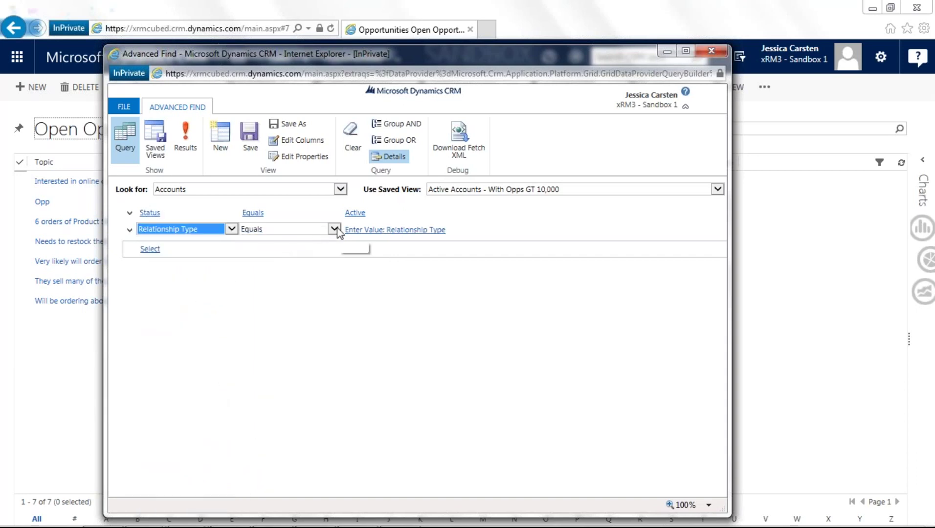
{"action": "left_click", "coordinate": [353, 230]}
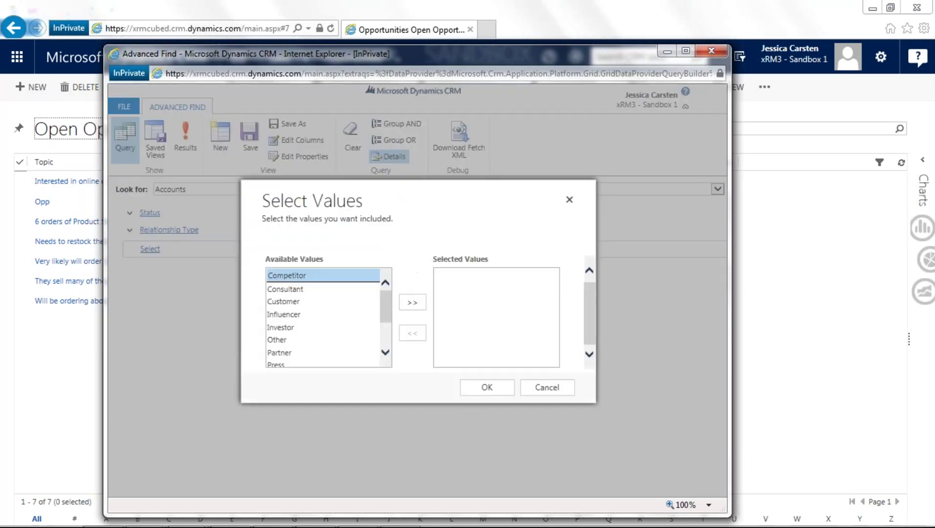
{"action": "left_click", "coordinate": [287, 302]}
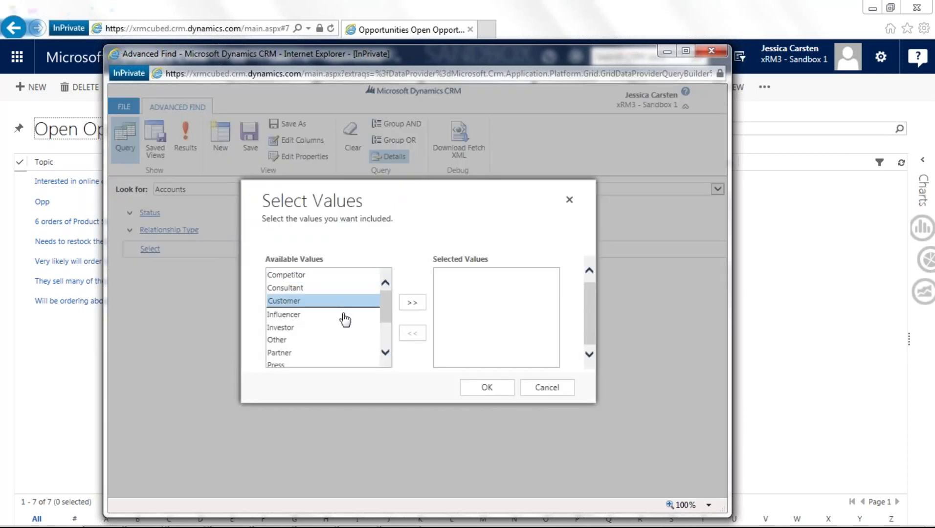
{"action": "left_click", "coordinate": [411, 302]}
{"action": "left_click", "coordinate": [487, 387]}
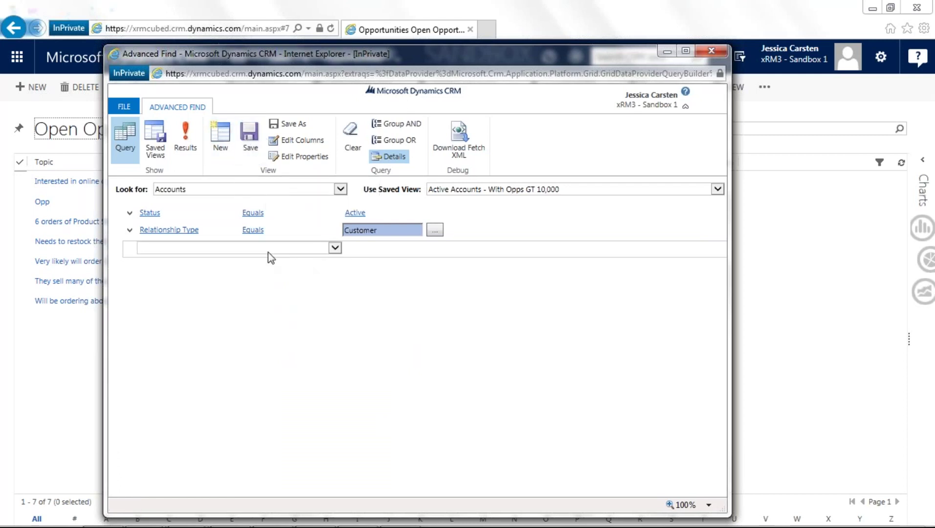
Step: Run the query to view the active customer accounts, and return to the query criteria
{"action": "mouse_move", "coordinate": [272, 247]}
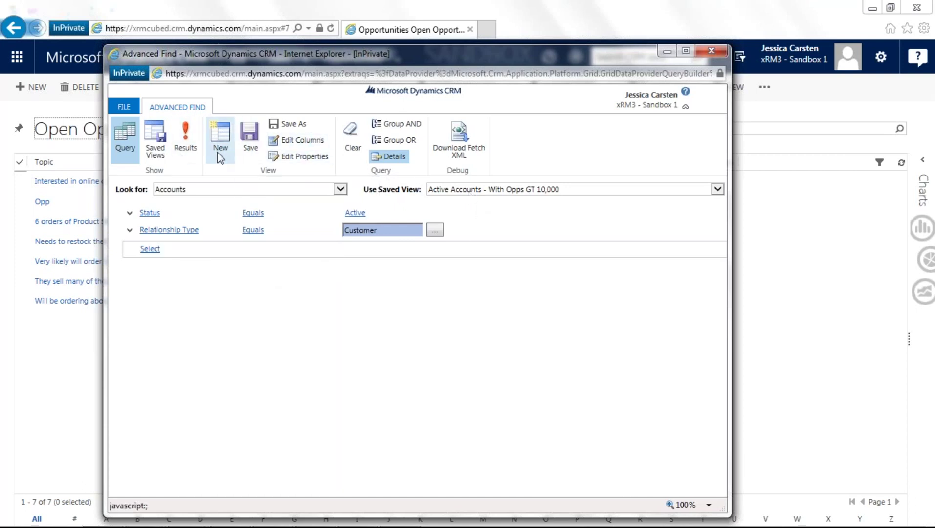
{"action": "left_click", "coordinate": [184, 141]}
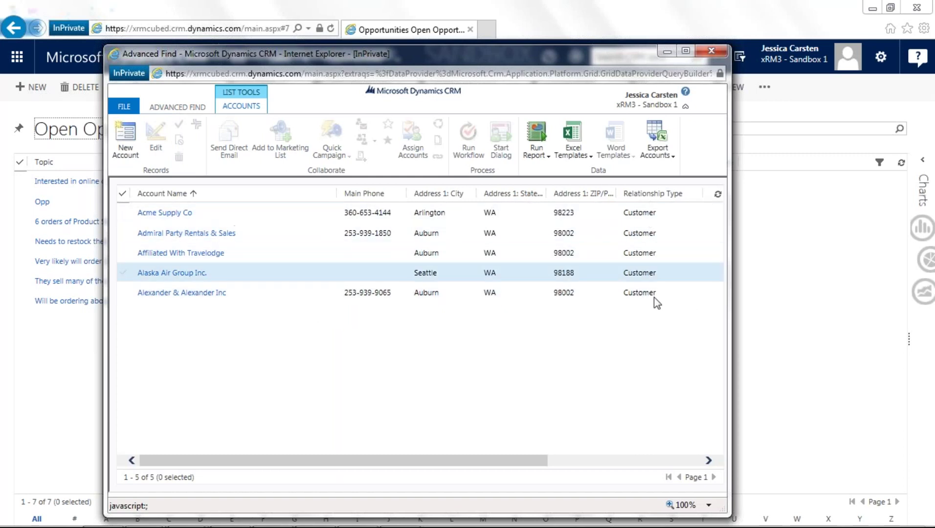
{"action": "left_click", "coordinate": [189, 107]}
Step: Add the related entity Opportunities (Potential Customer) to the Accounts query
{"action": "mouse_move", "coordinate": [211, 264]}
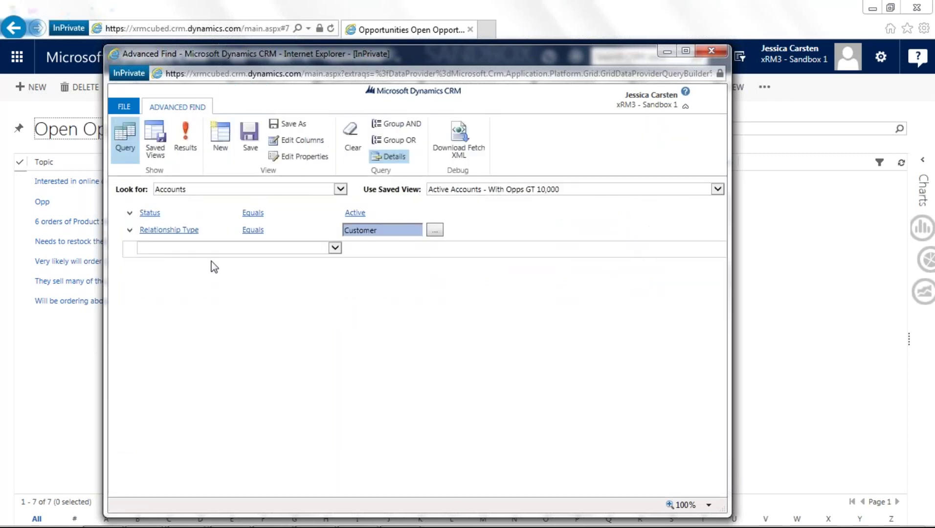
{"action": "left_click", "coordinate": [334, 248]}
{"action": "mouse_move", "coordinate": [335, 252]}
{"action": "left_mouse_down"}
{"action": "mouse_move", "coordinate": [327, 432]}
{"action": "mouse_move", "coordinate": [315, 317]}
{"action": "mouse_move", "coordinate": [334, 233]}
{"action": "left_mouse_up"}
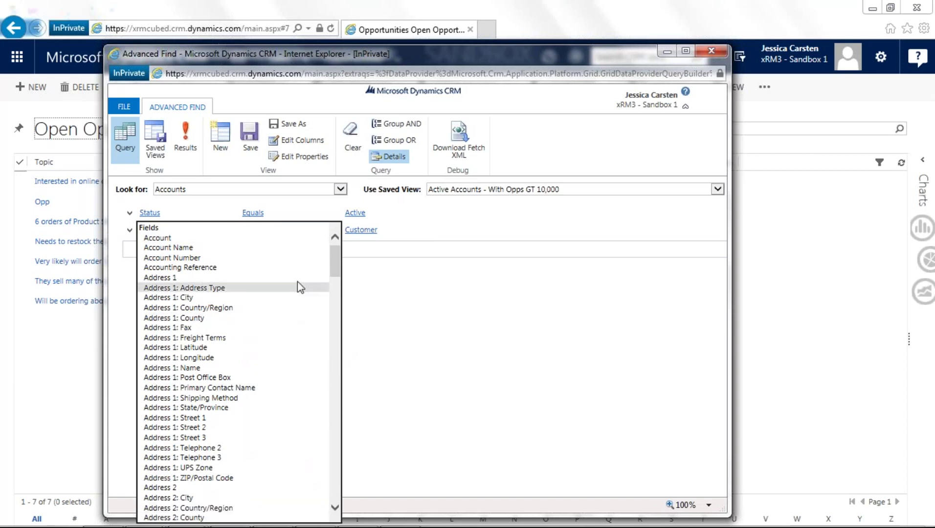
{"action": "left_click_drag", "start_coordinate": [334, 263], "coordinate": [310, 391]}
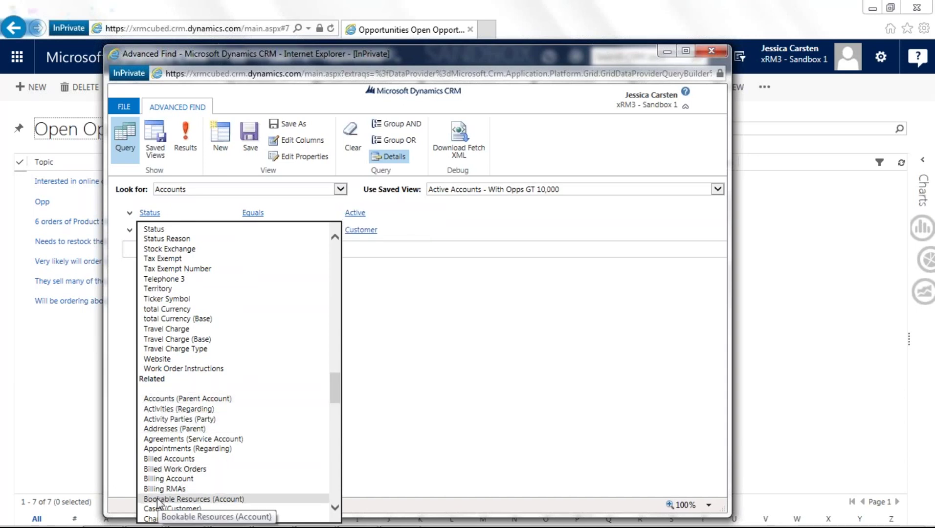
{"action": "left_click_drag", "start_coordinate": [332, 385], "coordinate": [327, 444]}
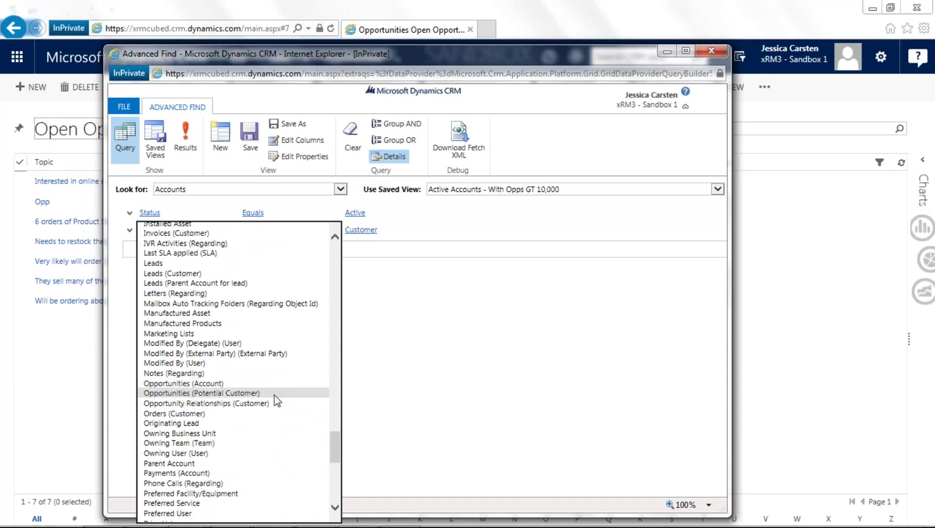
{"action": "left_click", "coordinate": [247, 393]}
Step: Under Opportunities (Potential Customer), add a criterion that Est. Revenue Is Greater Than or Equal To 10000
{"action": "left_click", "coordinate": [259, 286]}
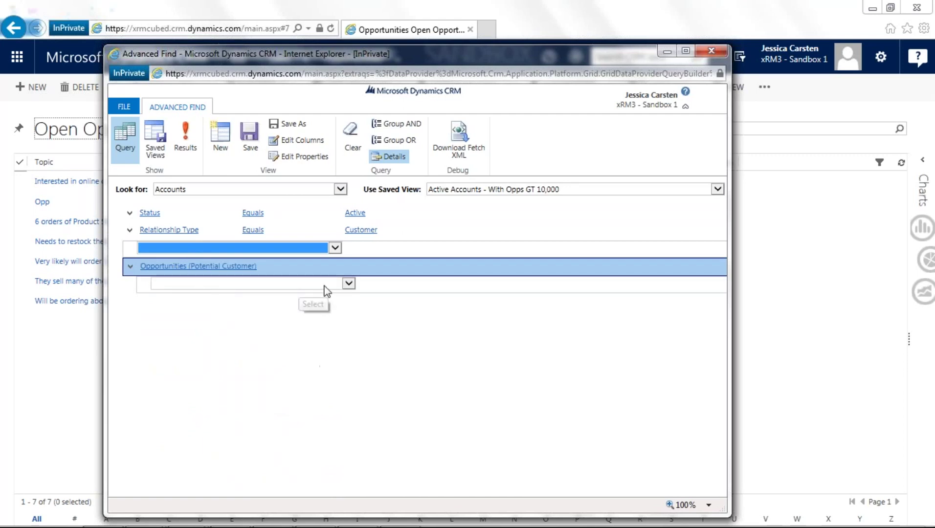
{"action": "left_click", "coordinate": [349, 284]}
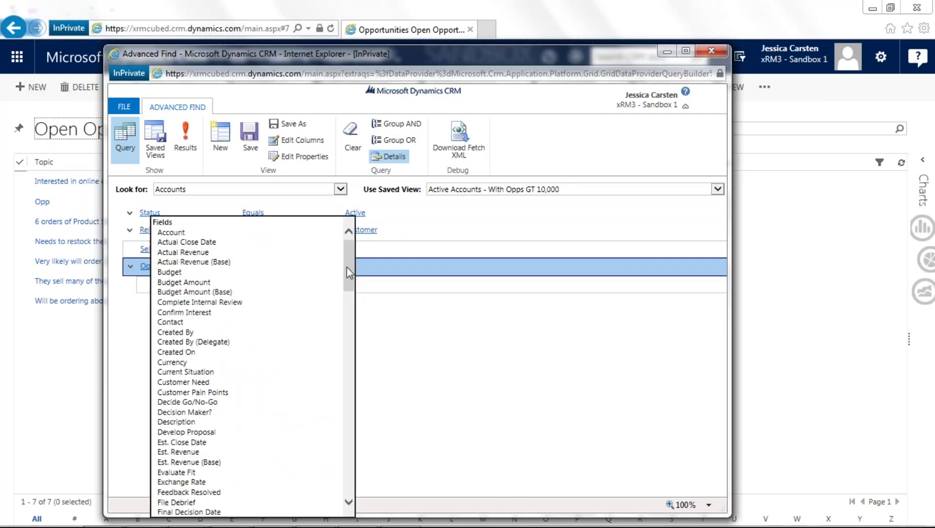
{"action": "left_click_drag", "start_coordinate": [348, 267], "coordinate": [347, 275]}
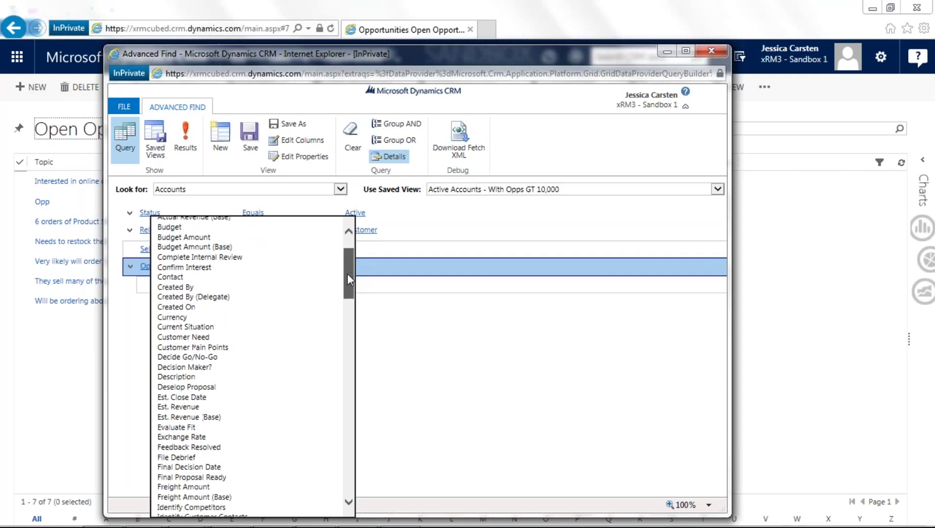
{"action": "left_click", "coordinate": [203, 408]}
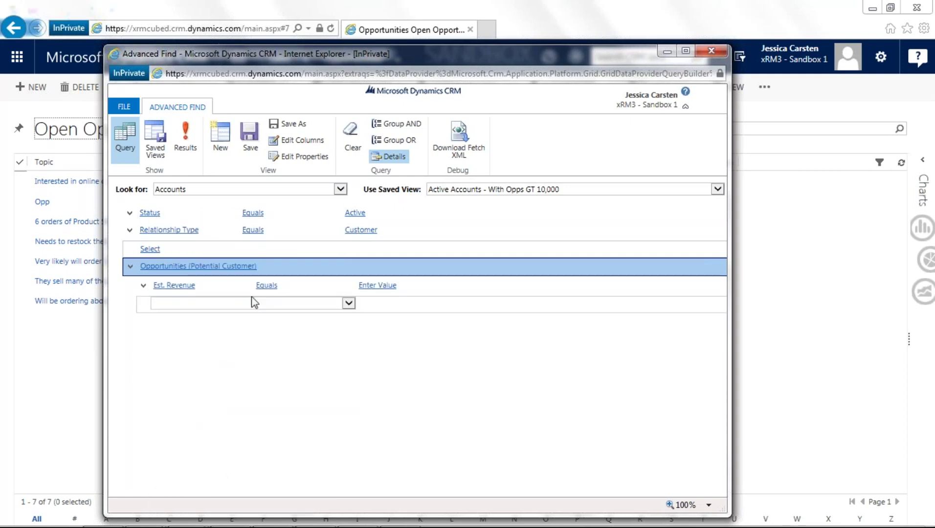
{"action": "left_click", "coordinate": [347, 285]}
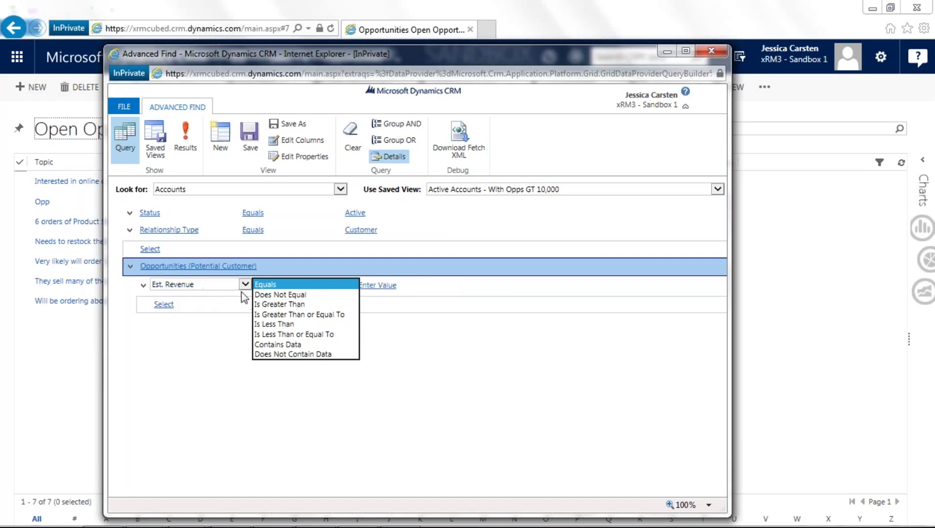
{"action": "left_click", "coordinate": [277, 315]}
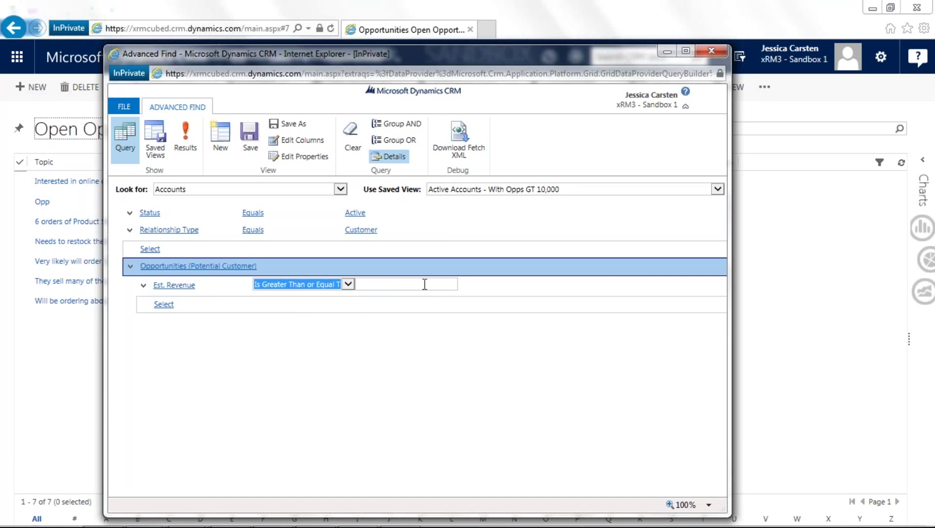
{"action": "left_click", "coordinate": [425, 285]}
{"action": "type", "text": "10000"}
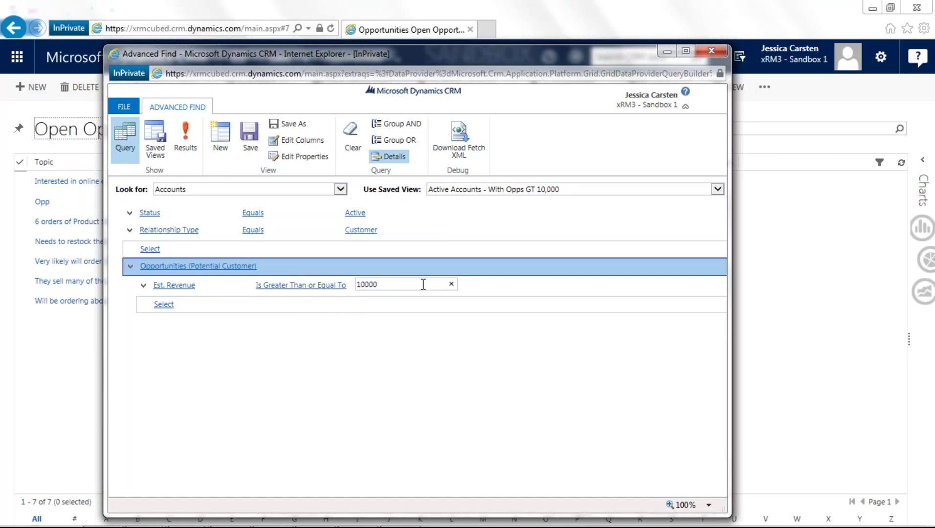
{"action": "left_click", "coordinate": [398, 317]}
Step: Review the Est. Revenue criterion, run the query to check its results, and return to the criteria
{"action": "left_click", "coordinate": [192, 308]}
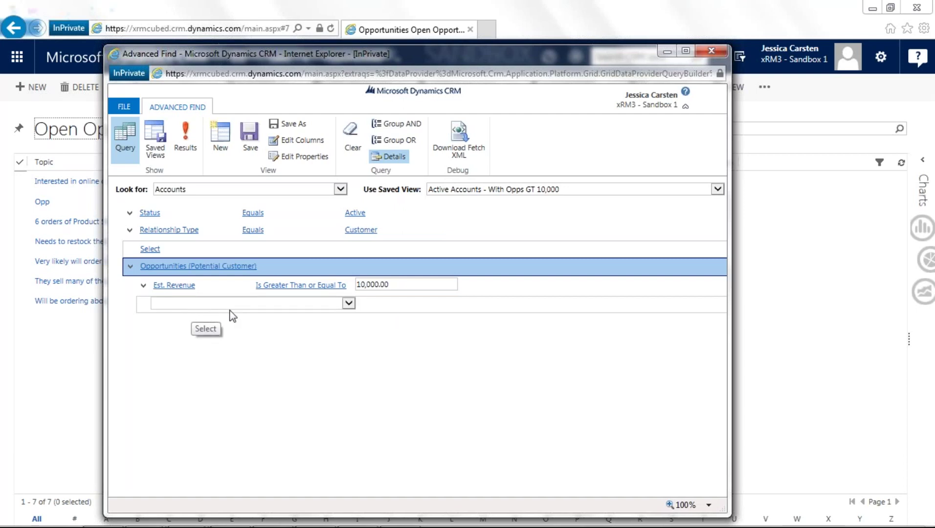
{"action": "left_click", "coordinate": [276, 287]}
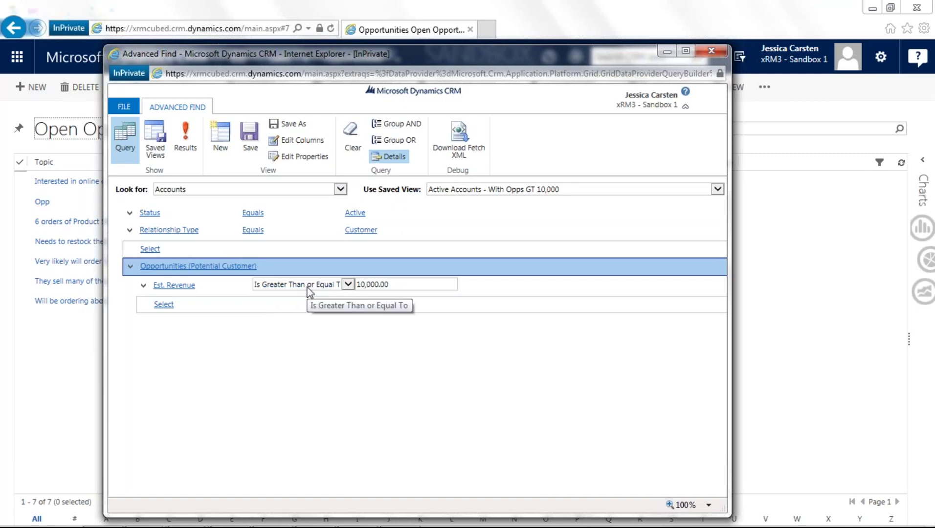
{"action": "left_click", "coordinate": [168, 285]}
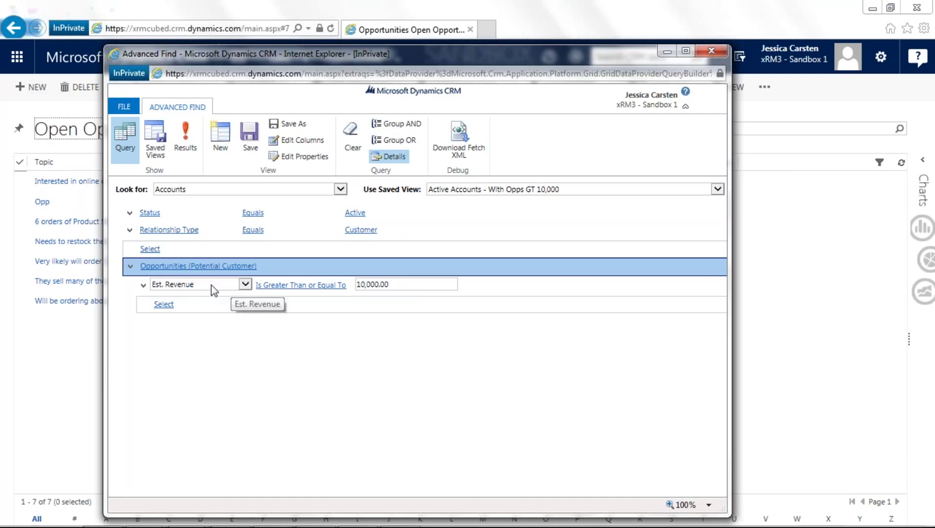
{"action": "left_click", "coordinate": [307, 286]}
{"action": "left_click", "coordinate": [361, 284]}
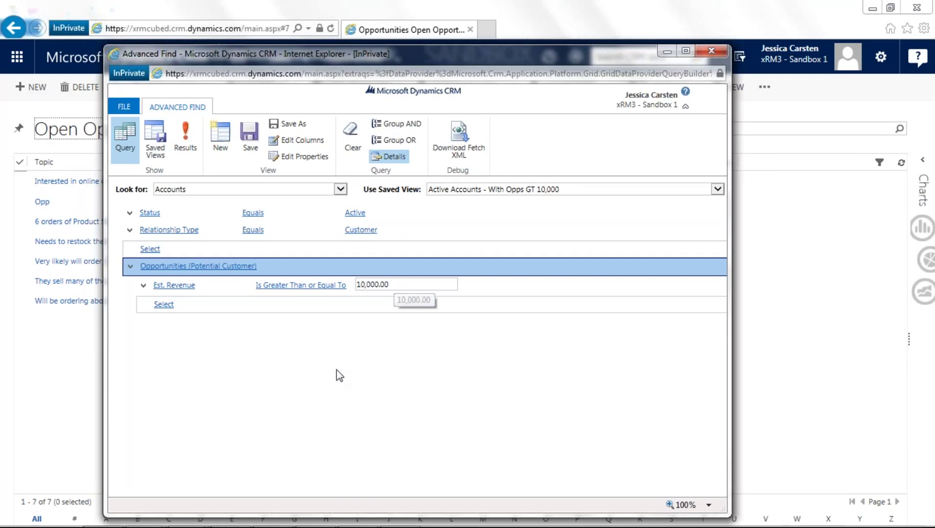
{"action": "left_click", "coordinate": [183, 132]}
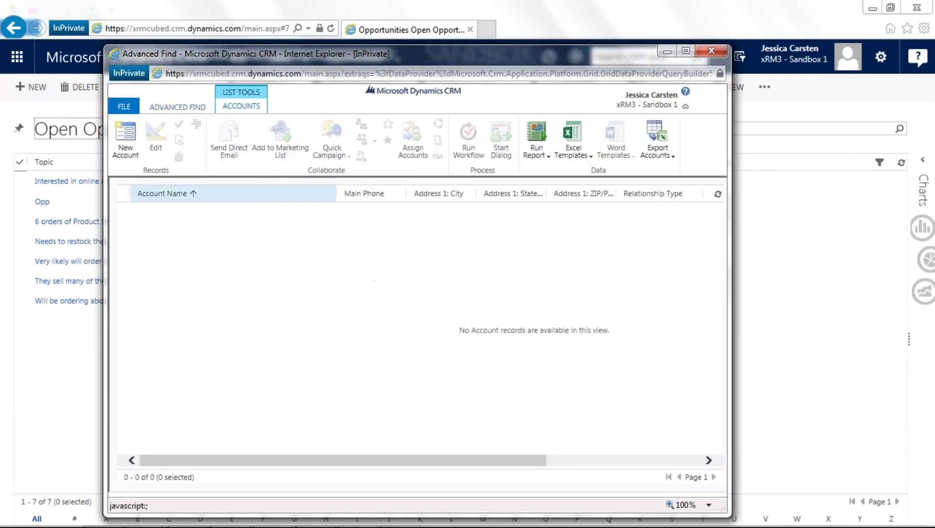
{"action": "left_click", "coordinate": [182, 107]}
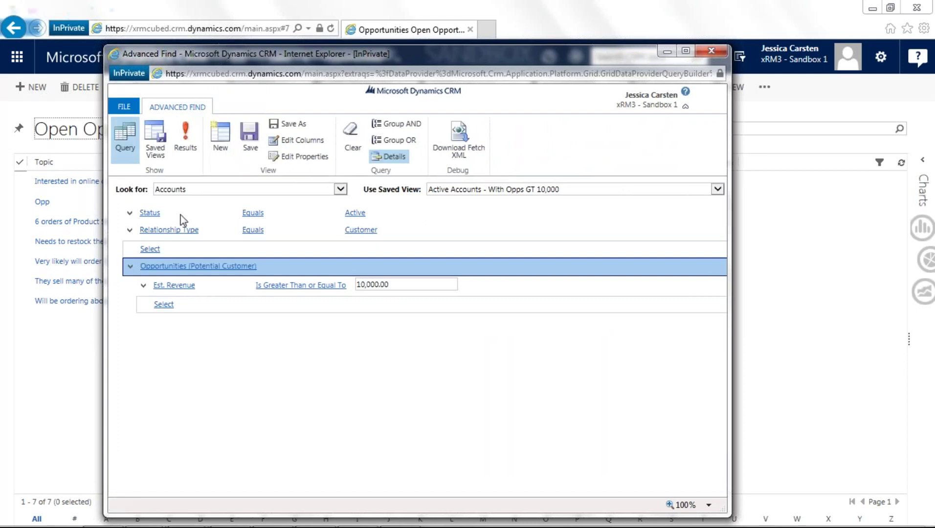
Step: Delete the Relationship Type criterion, confirm the deletion, and rerun the query
{"action": "left_click", "coordinate": [128, 233]}
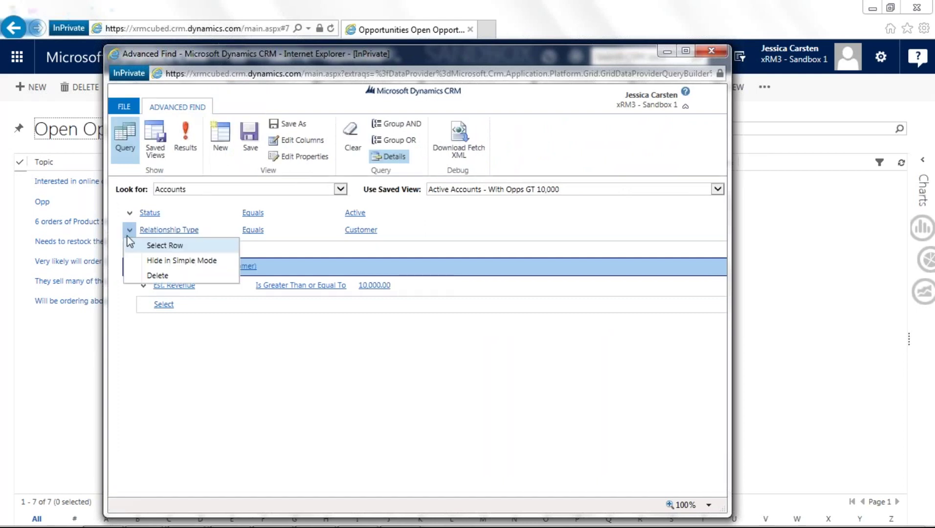
{"action": "left_click", "coordinate": [144, 278]}
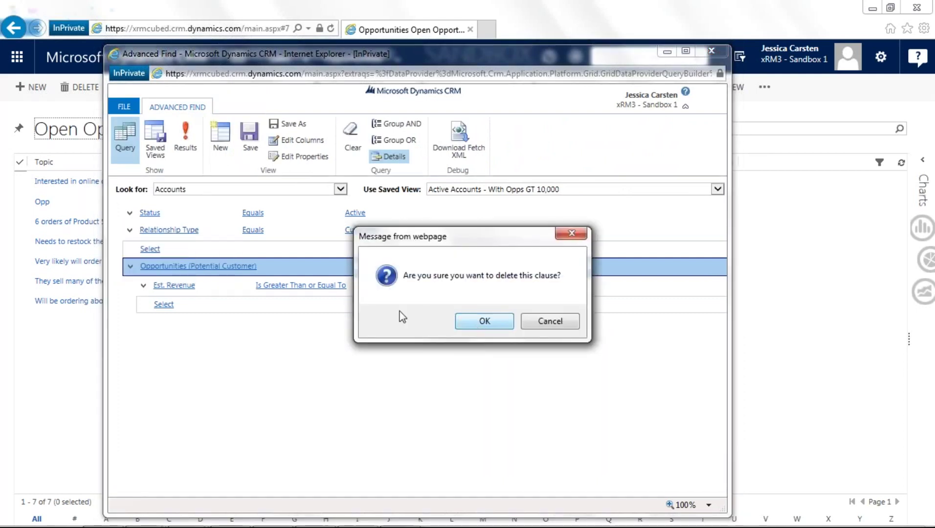
{"action": "left_click", "coordinate": [490, 320]}
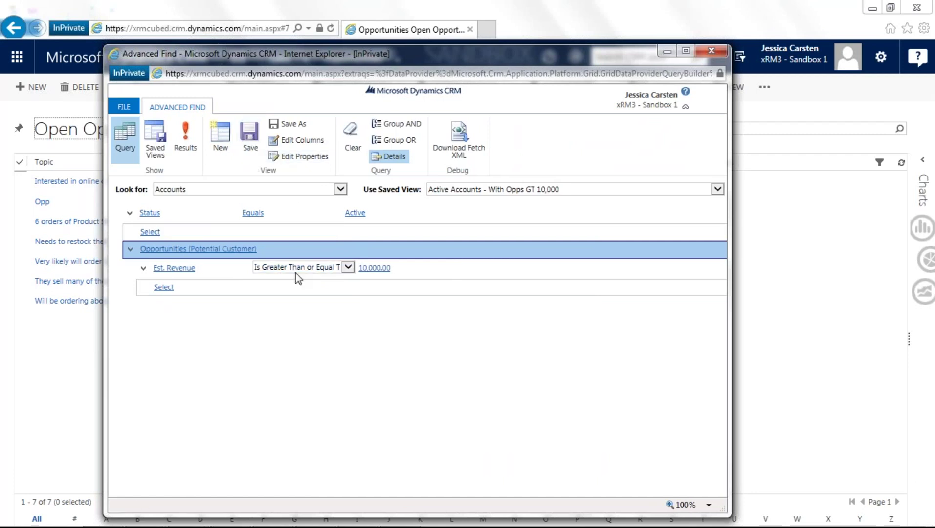
{"action": "left_click", "coordinate": [185, 141]}
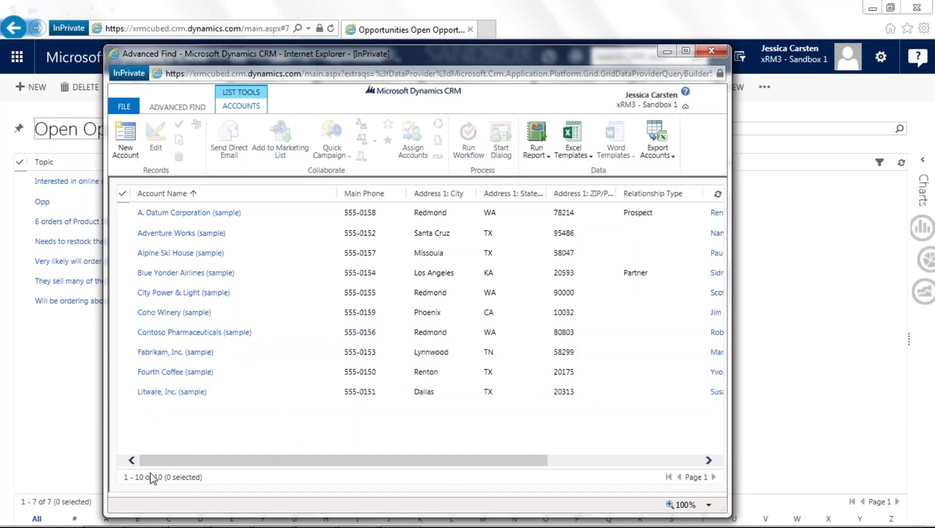
Step: Look across all columns of the account results and return to the query criteria
{"action": "left_click_drag", "start_coordinate": [271, 461], "coordinate": [437, 474]}
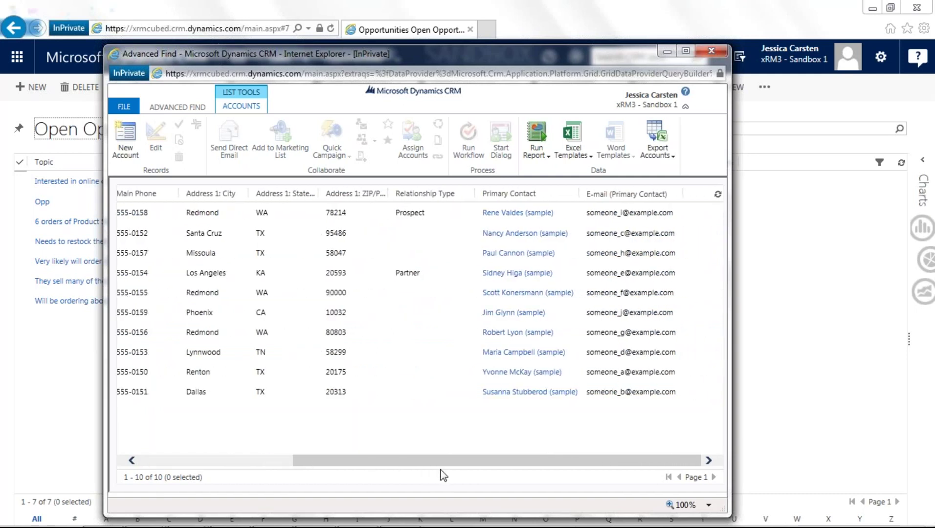
{"action": "left_click_drag", "start_coordinate": [443, 476], "coordinate": [266, 467]}
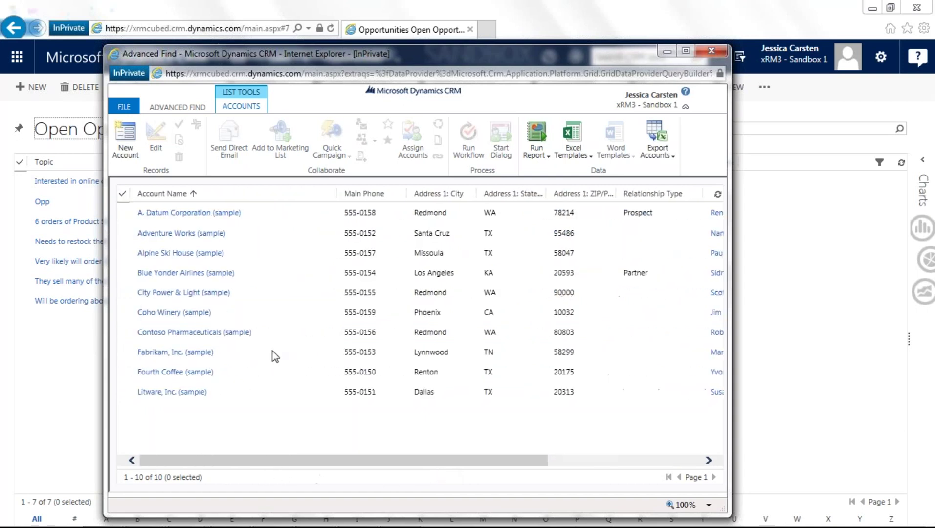
{"action": "left_click", "coordinate": [161, 111]}
Step: Under Opportunities (Potential Customer), add a second criterion on the Status field
{"action": "left_click", "coordinate": [154, 287]}
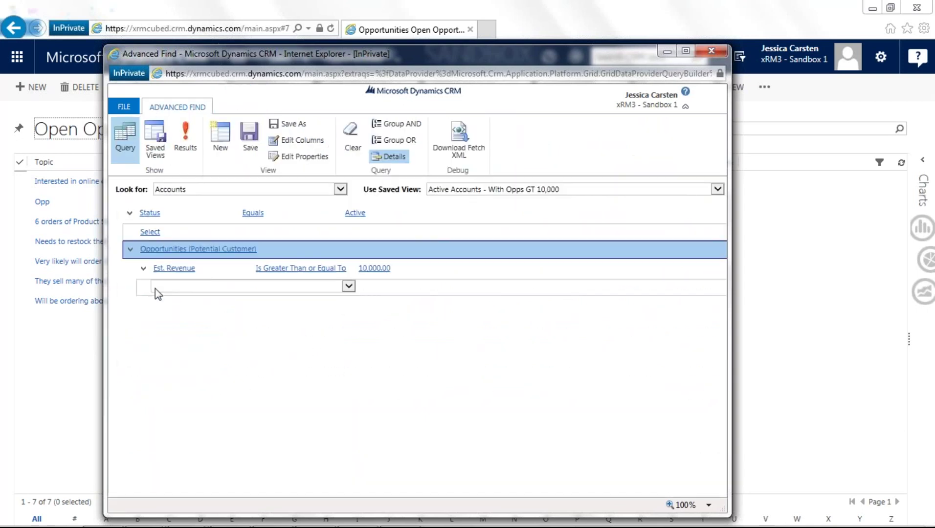
{"action": "left_click", "coordinate": [343, 287]}
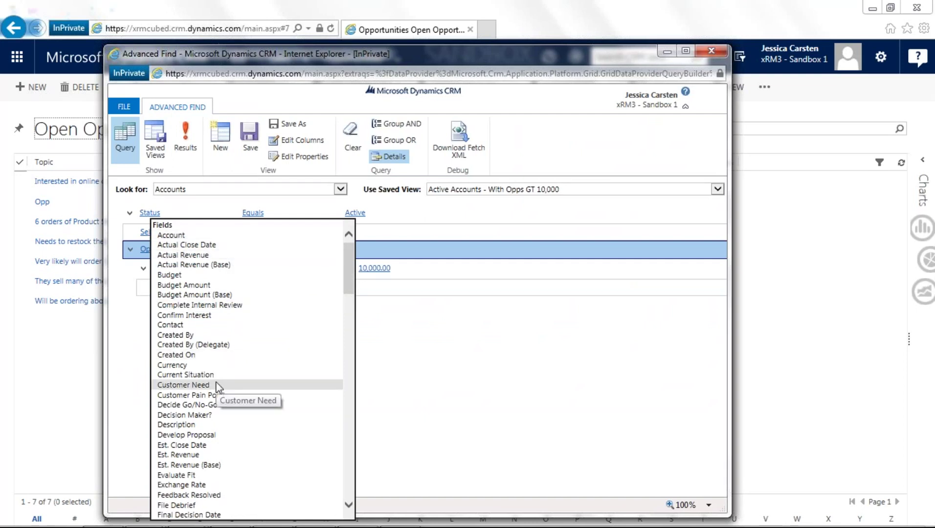
{"action": "scroll", "coordinate": [219, 391], "scroll_direction": "down", "scroll_amount": 3}
{"action": "scroll", "coordinate": [220, 396], "scroll_direction": "down", "scroll_amount": 10}
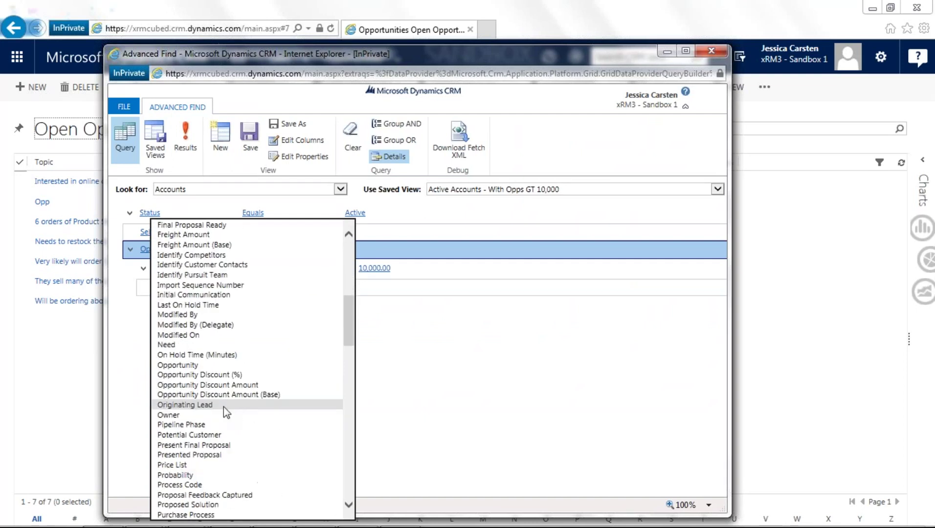
{"action": "scroll", "coordinate": [226, 419], "scroll_direction": "down", "scroll_amount": 5}
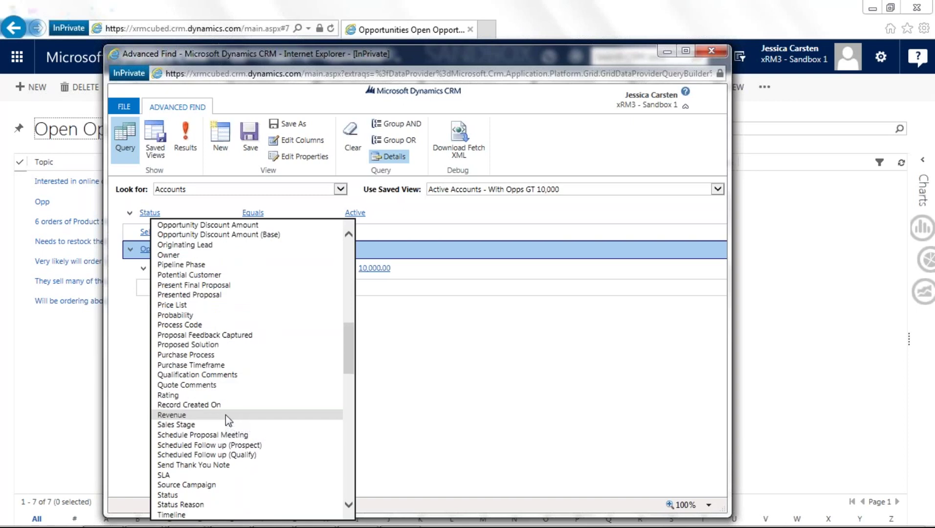
{"action": "scroll", "coordinate": [226, 416], "scroll_direction": "down", "scroll_amount": 3}
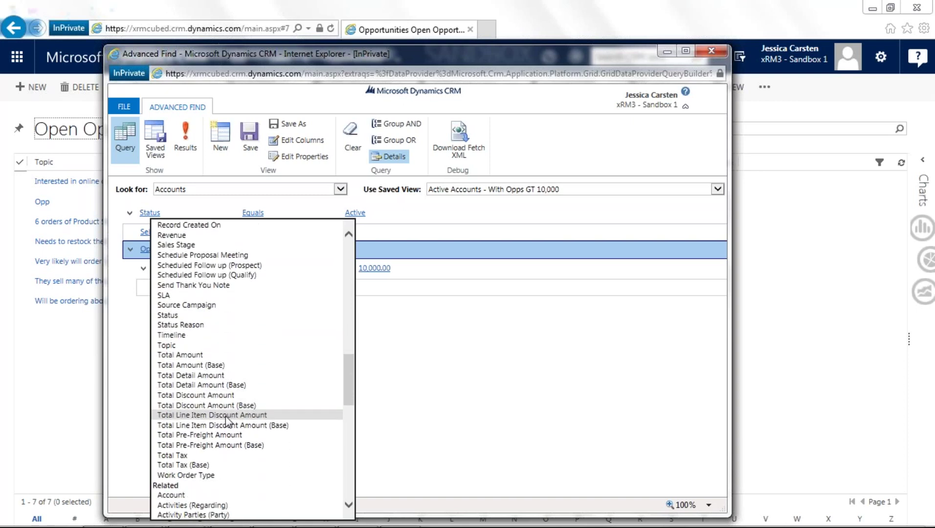
{"action": "scroll", "coordinate": [250, 414], "scroll_direction": "up", "scroll_amount": 2}
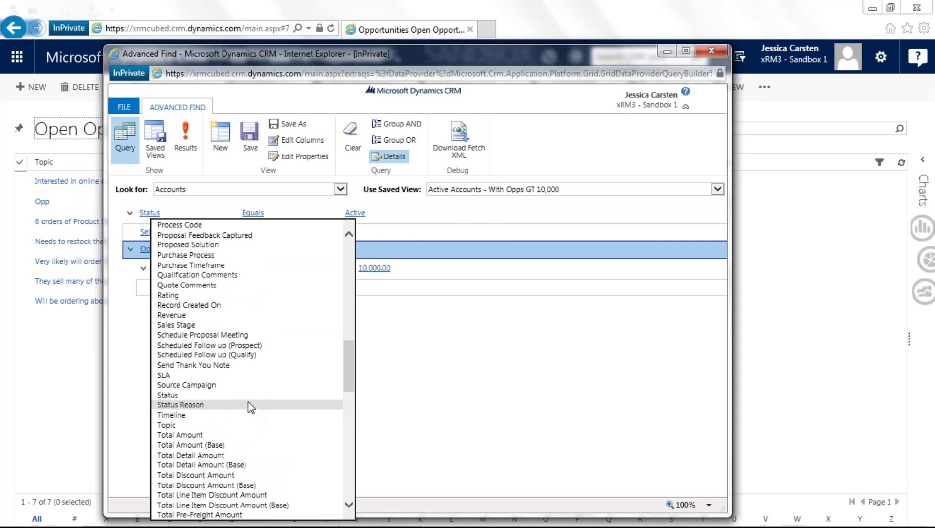
{"action": "left_click", "coordinate": [242, 391]}
Step: Set the opportunity Status criterion to equal Won
{"action": "mouse_move", "coordinate": [345, 280]}
{"action": "mouse_move", "coordinate": [422, 286]}
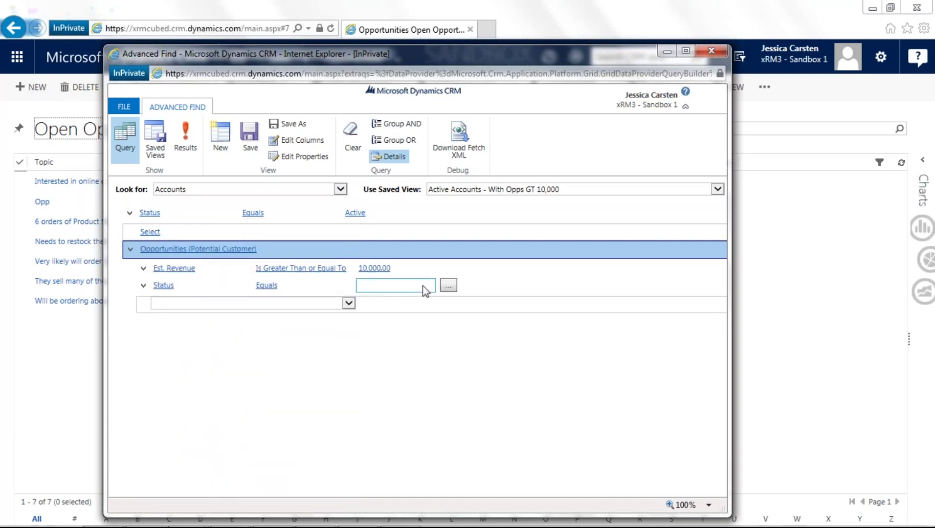
{"action": "left_click", "coordinate": [452, 286]}
{"action": "left_click", "coordinate": [280, 302]}
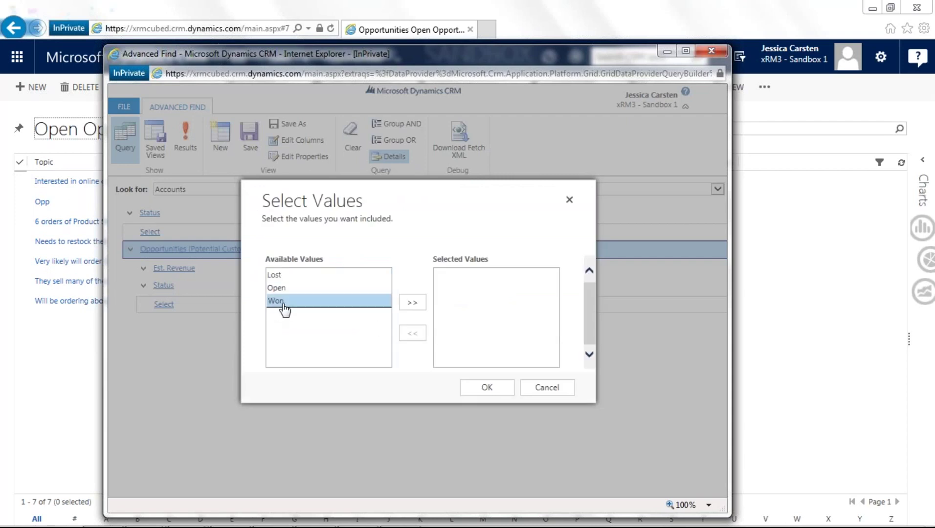
{"action": "left_click", "coordinate": [412, 302]}
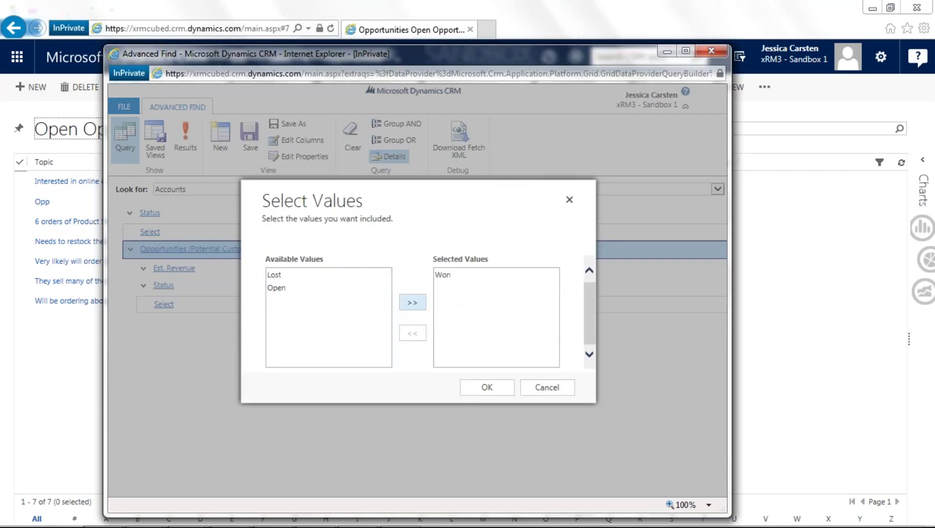
{"action": "left_click", "coordinate": [491, 389]}
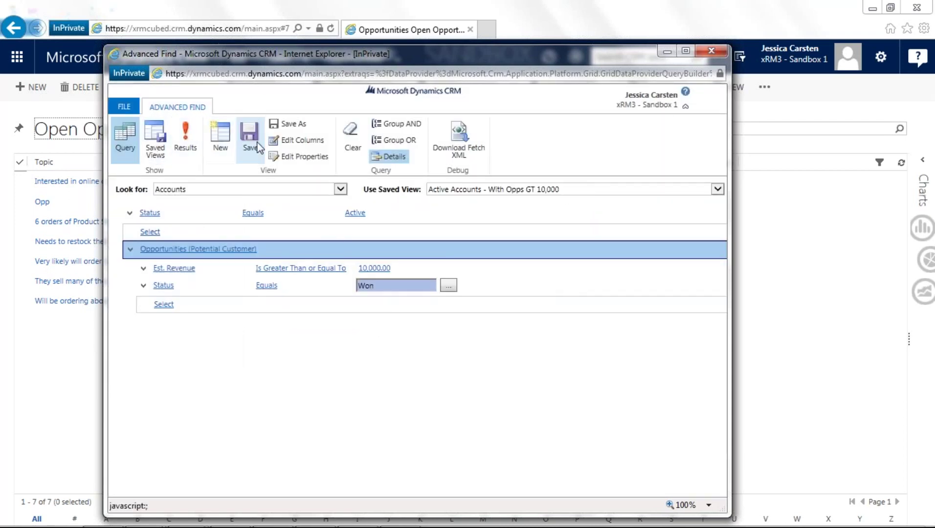
Step: Run the query, check the accounts it returns, and return to the criteria
{"action": "left_click", "coordinate": [185, 141]}
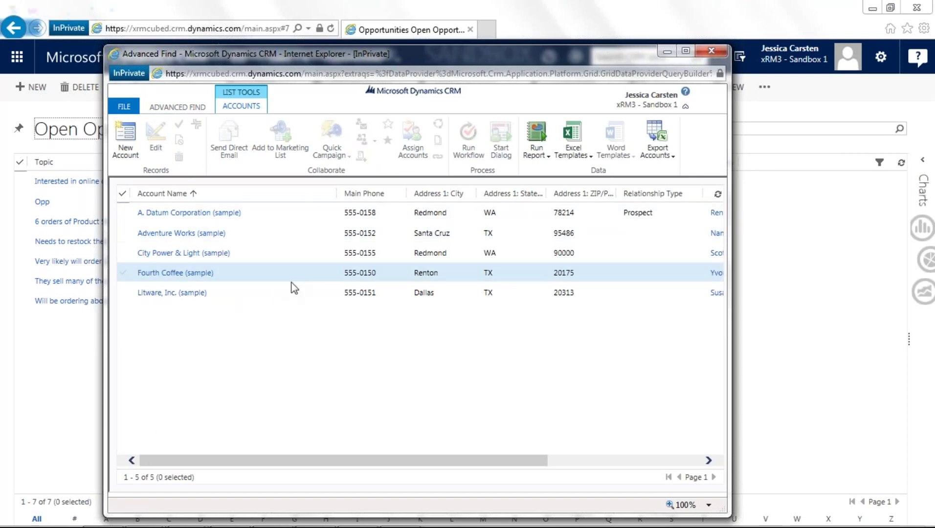
{"action": "left_click_drag", "start_coordinate": [258, 55], "coordinate": [417, 52]}
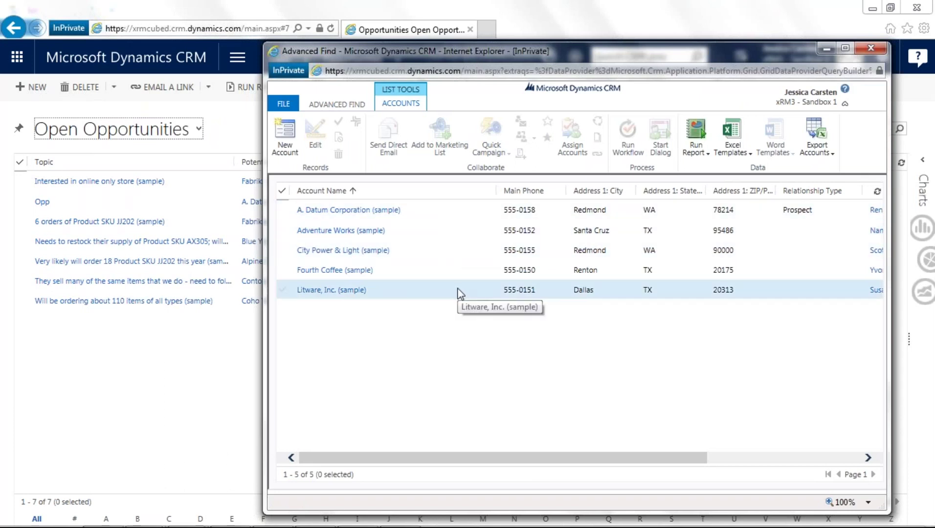
{"action": "left_click", "coordinate": [341, 105]}
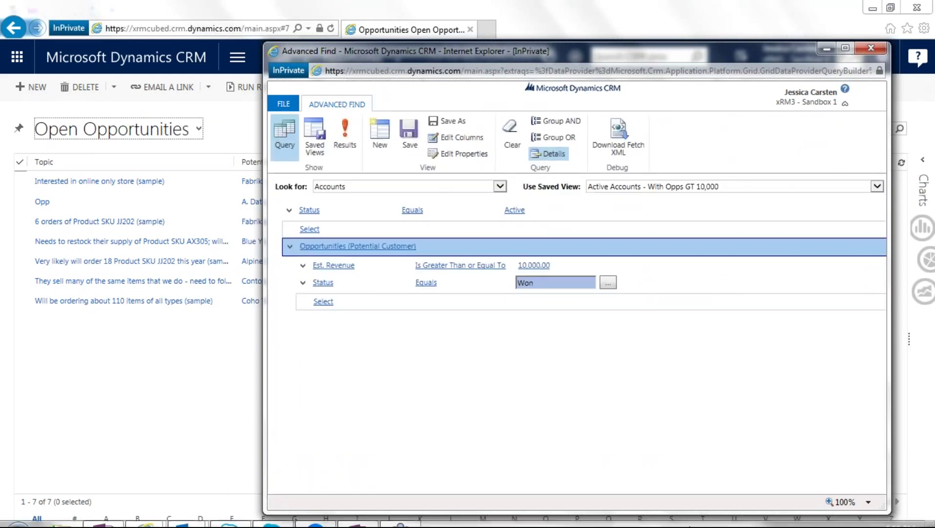
{"action": "left_click_drag", "start_coordinate": [534, 55], "coordinate": [358, 58]}
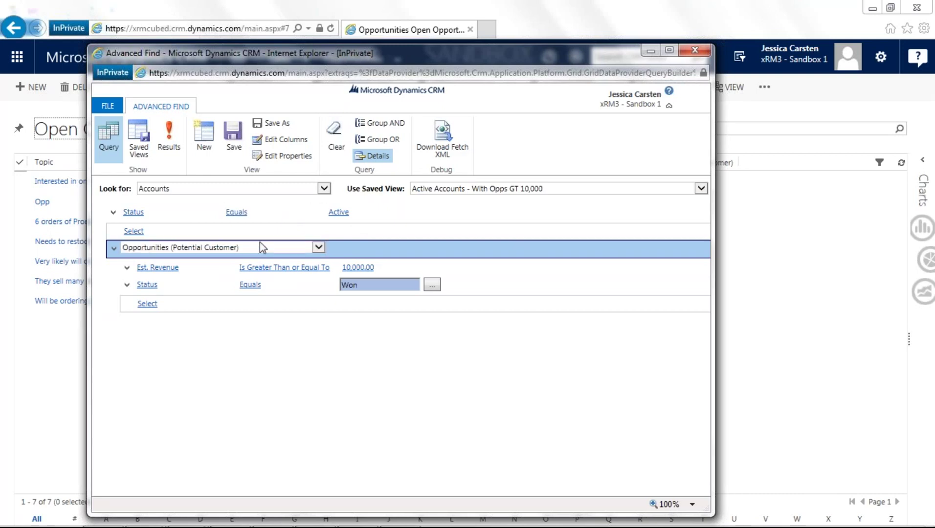
Step: Add the Account fields Created By, Created On, Description and Modified By as columns of the view
{"action": "left_click", "coordinate": [291, 141]}
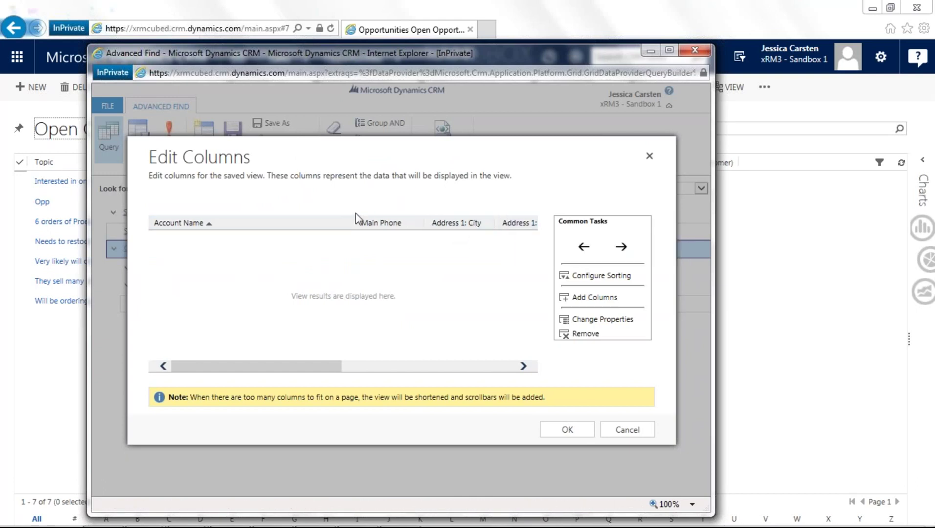
{"action": "left_click", "coordinate": [391, 220]}
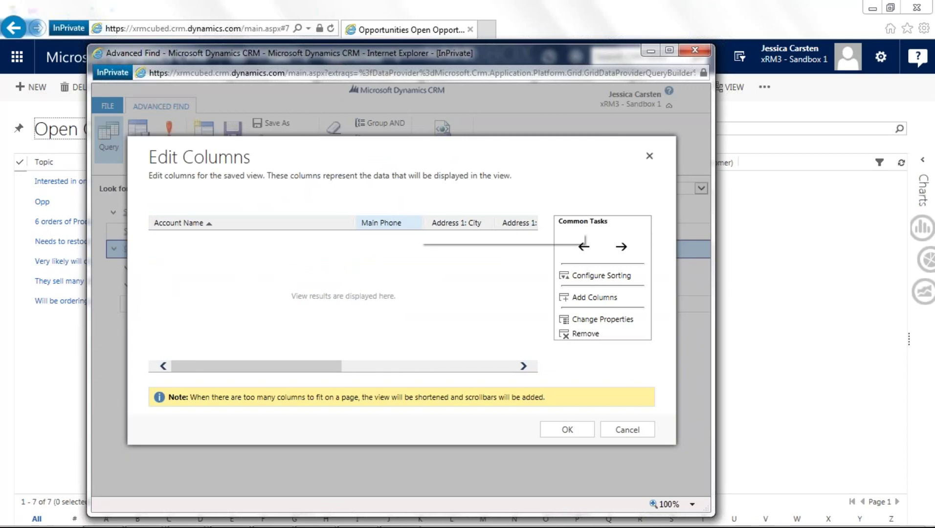
{"action": "left_click_drag", "start_coordinate": [323, 362], "coordinate": [519, 374]}
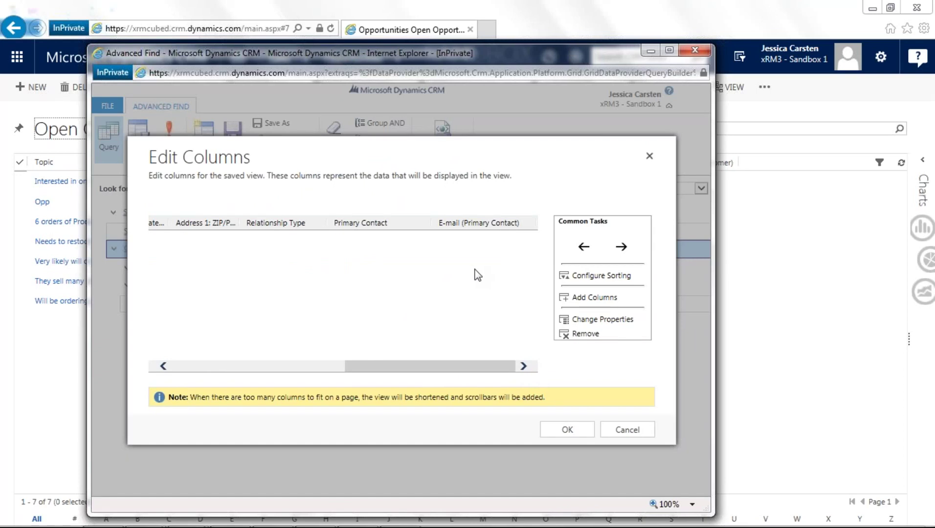
{"action": "left_click", "coordinate": [598, 298]}
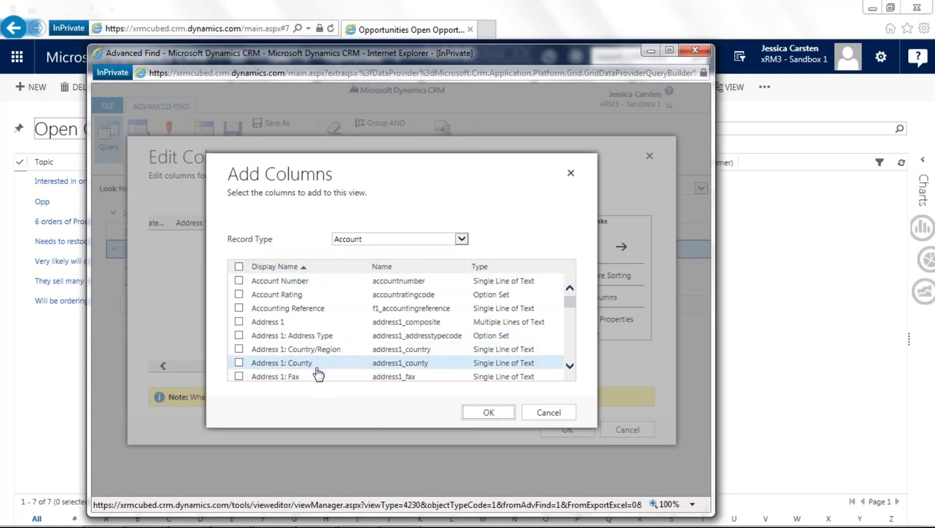
{"action": "left_click_drag", "start_coordinate": [569, 304], "coordinate": [570, 329]}
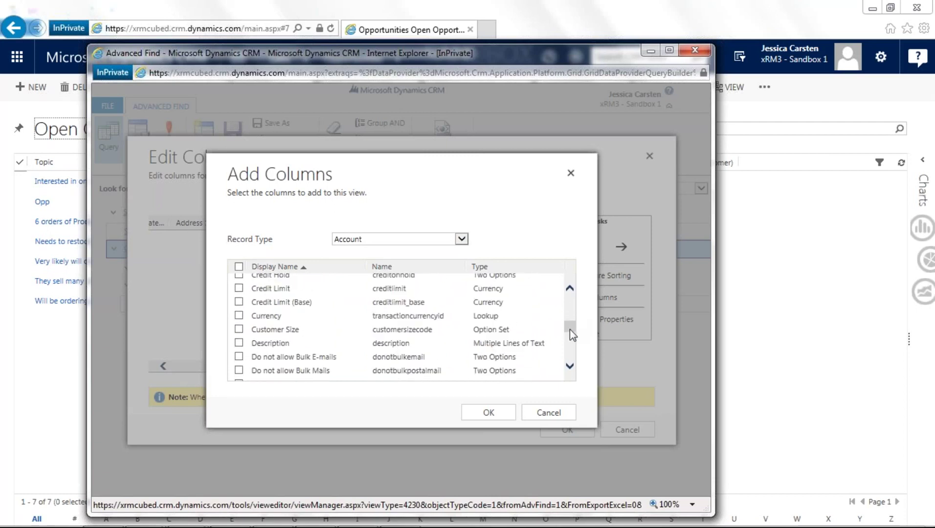
{"action": "left_click", "coordinate": [299, 343]}
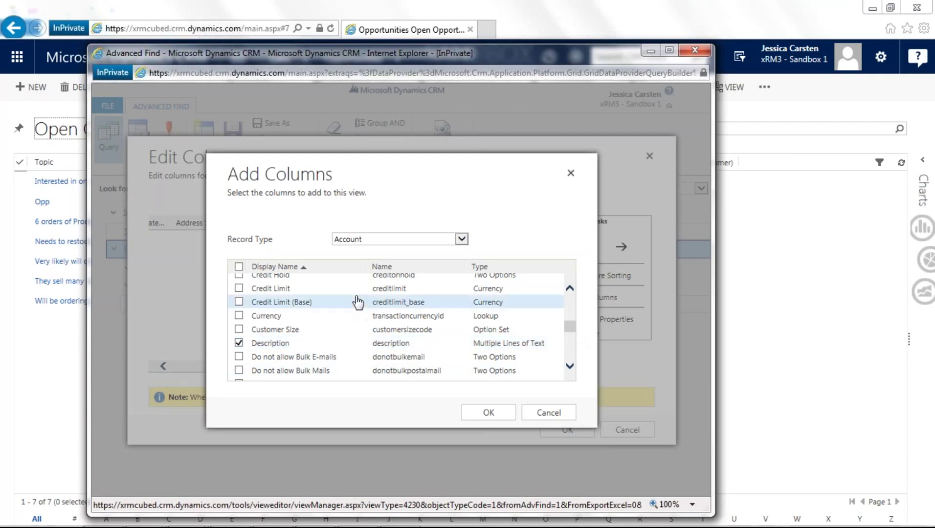
{"action": "left_click_drag", "start_coordinate": [569, 329], "coordinate": [572, 337]}
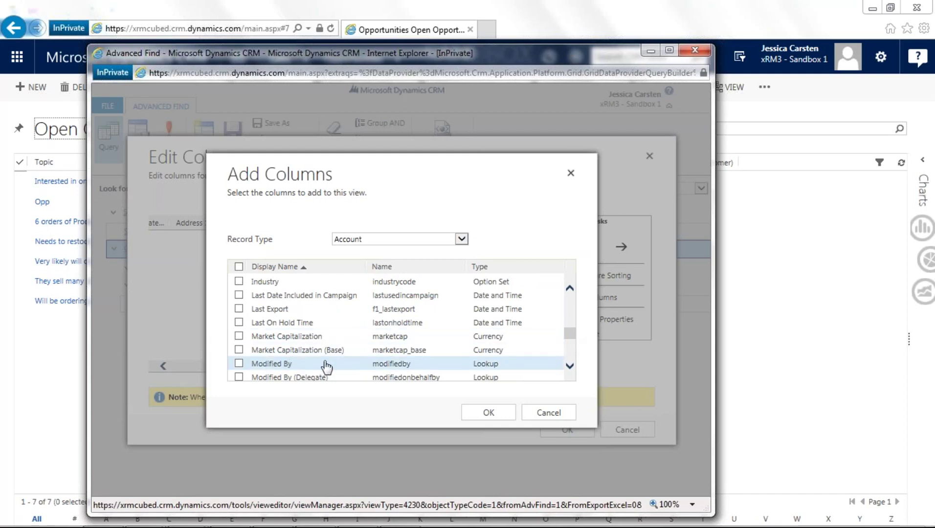
{"action": "scroll", "coordinate": [361, 332], "scroll_direction": "up", "scroll_amount": 6}
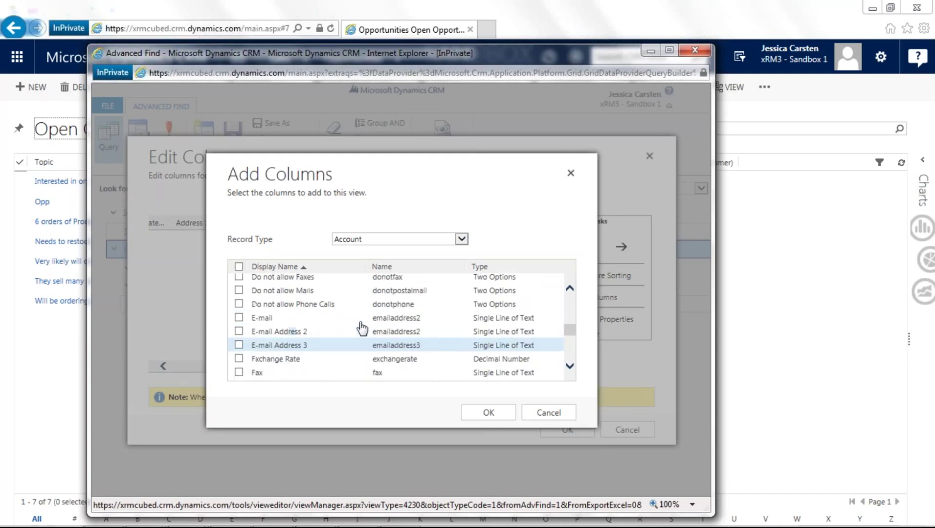
{"action": "scroll", "coordinate": [362, 328], "scroll_direction": "up", "scroll_amount": 4}
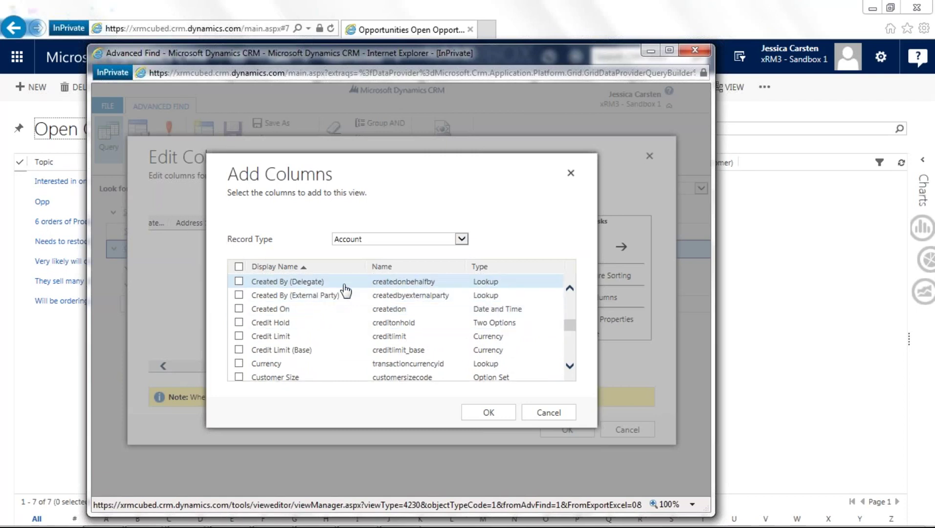
{"action": "scroll", "coordinate": [333, 296], "scroll_direction": "up", "scroll_amount": 1}
{"action": "left_click", "coordinate": [334, 289]}
{"action": "left_click", "coordinate": [391, 324]}
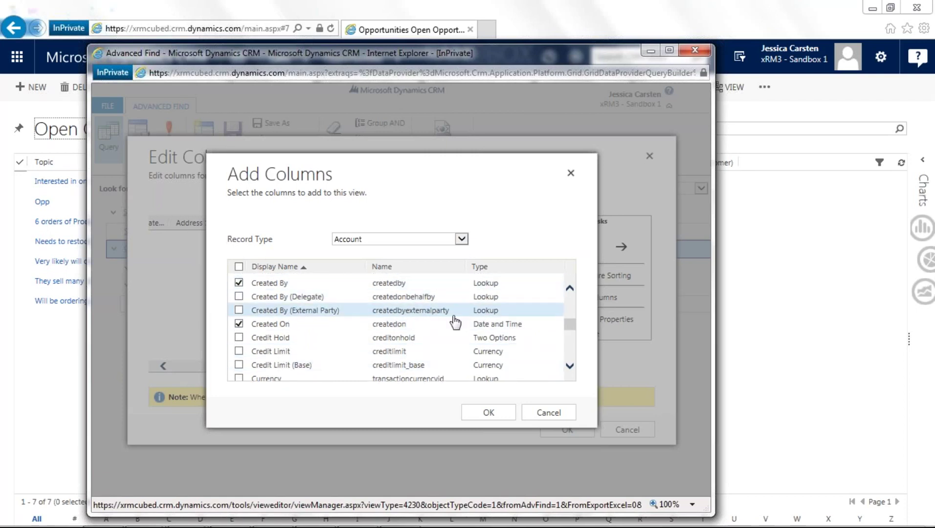
{"action": "left_click", "coordinate": [489, 412]}
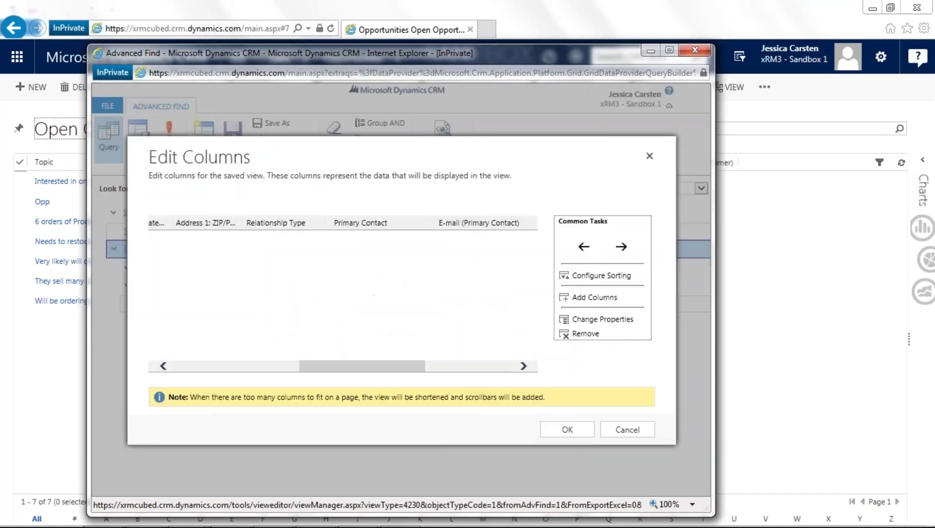
Step: Move the Description column so that it sits between Account Name and Main Phone
{"action": "left_click_drag", "start_coordinate": [388, 365], "coordinate": [500, 382]}
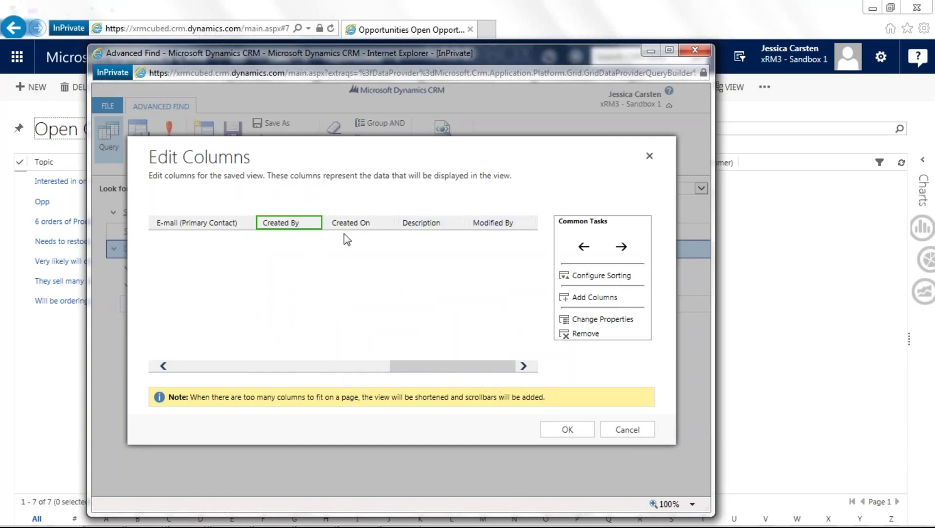
{"action": "left_click", "coordinate": [450, 226]}
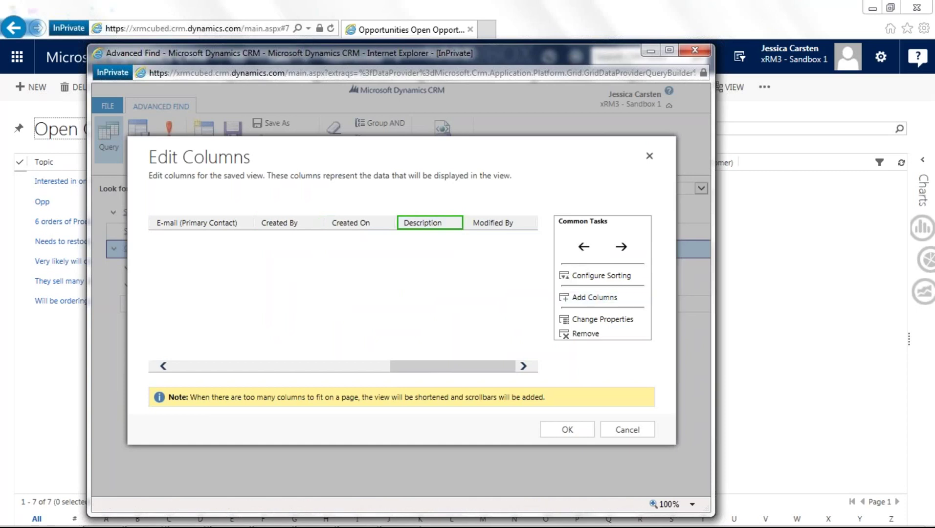
{"action": "left_click", "coordinate": [584, 247]}
{"action": "left_click", "coordinate": [585, 247]}
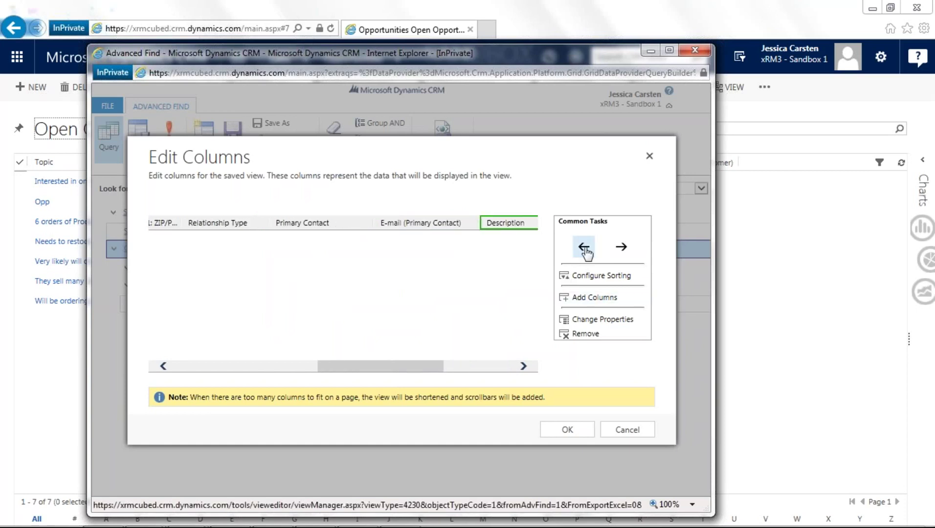
{"action": "left_click", "coordinate": [584, 248]}
{"action": "left_click", "coordinate": [584, 247]}
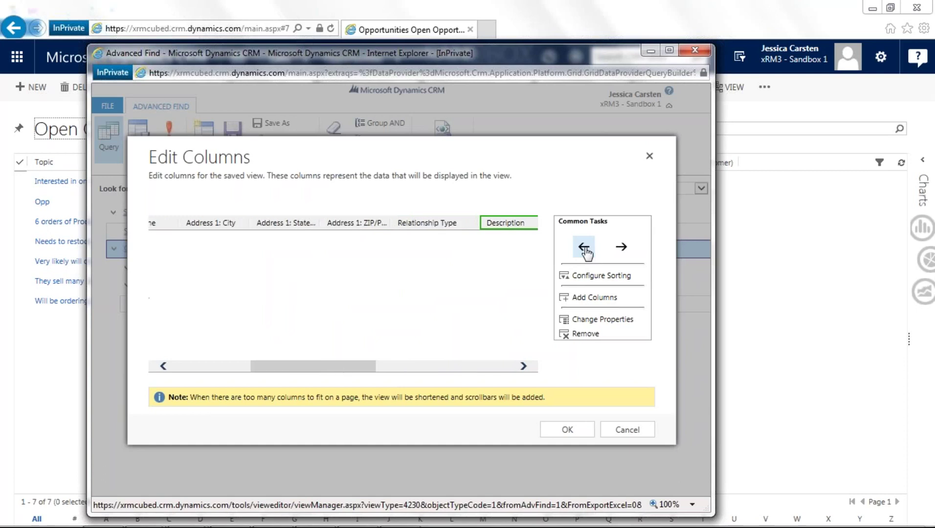
{"action": "left_click", "coordinate": [584, 248]}
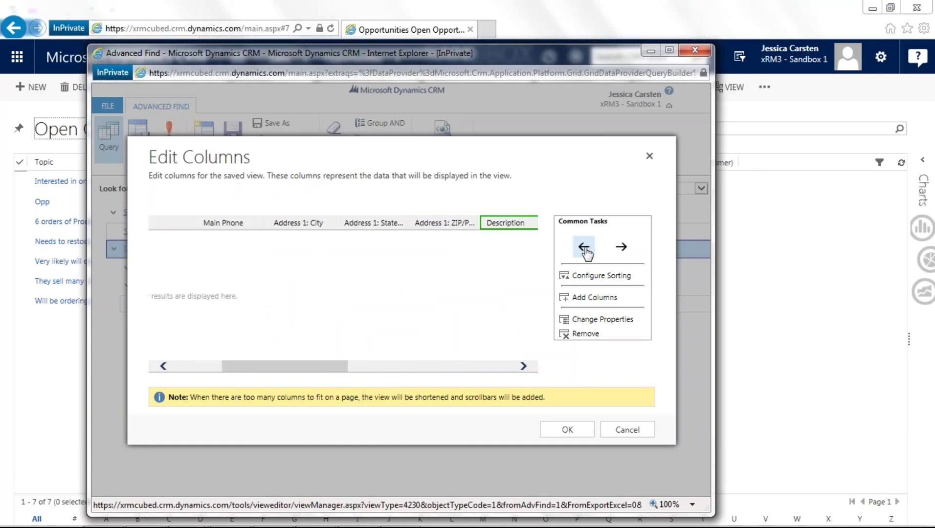
{"action": "left_click", "coordinate": [584, 248]}
{"action": "left_click", "coordinate": [584, 248]}
{"action": "left_click", "coordinate": [585, 247]}
{"action": "left_click", "coordinate": [584, 248]}
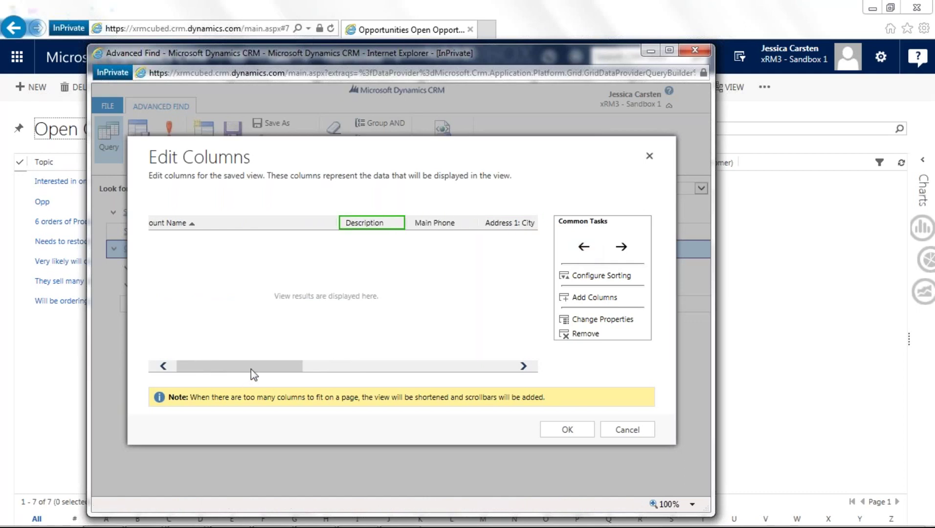
Step: Set the width of the Description column to 300px and check the setting in its column properties
{"action": "left_click_drag", "start_coordinate": [252, 369], "coordinate": [293, 370]}
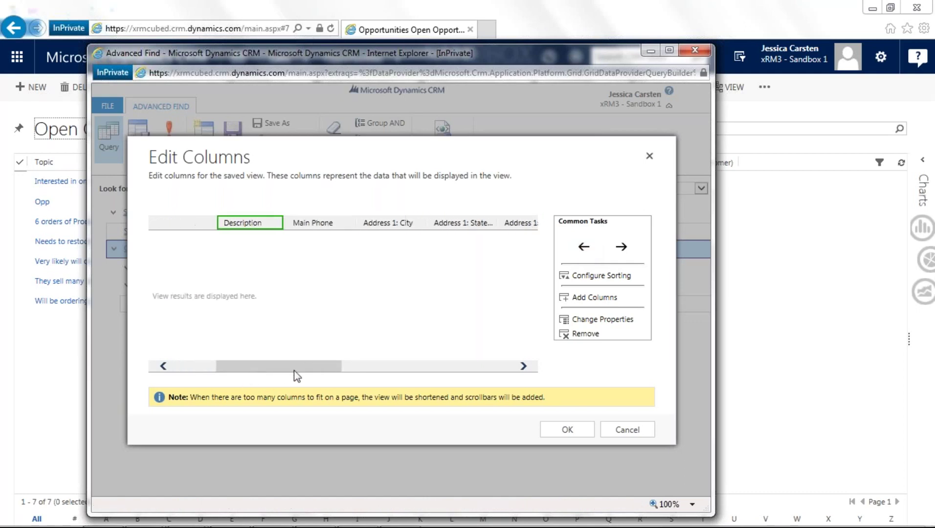
{"action": "double_click", "coordinate": [250, 226]}
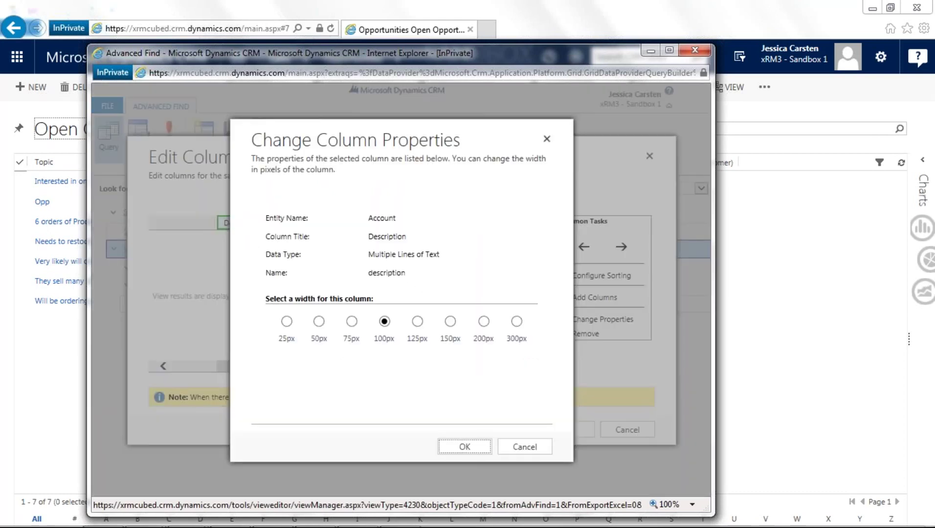
{"action": "left_click", "coordinate": [516, 322]}
{"action": "left_click", "coordinate": [463, 446]}
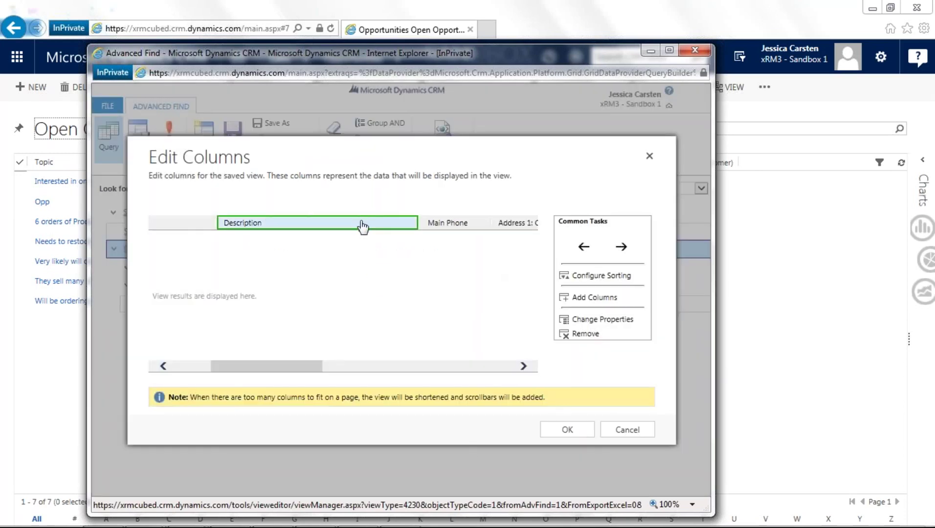
{"action": "left_click", "coordinate": [604, 320]}
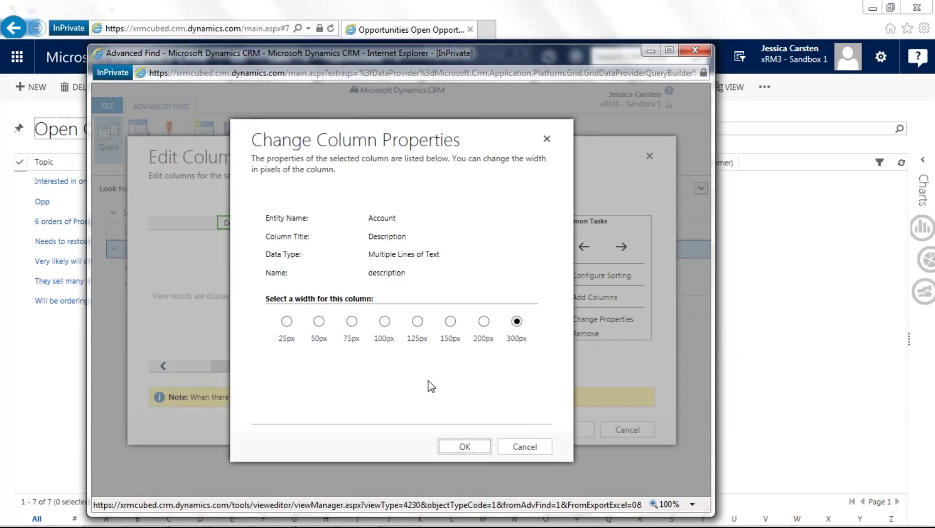
{"action": "left_click", "coordinate": [546, 138]}
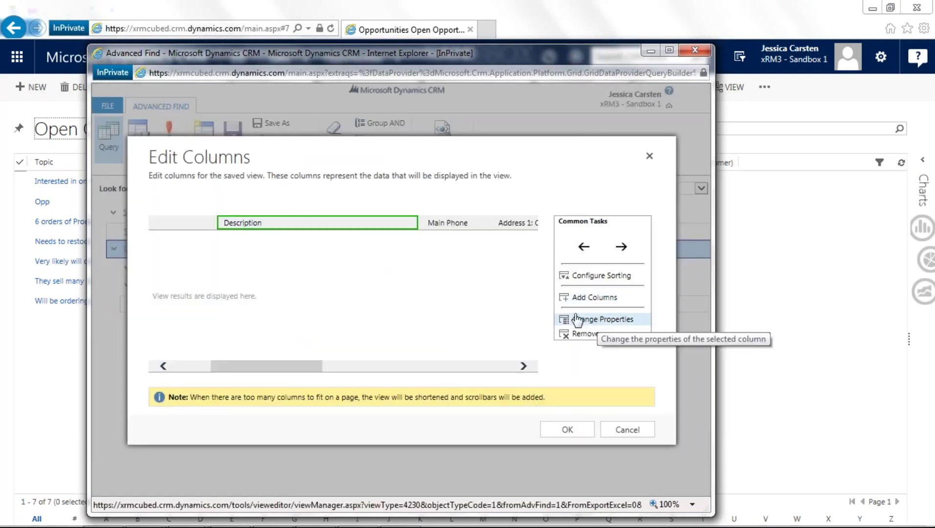
Step: Remove the Primary Contact and E-mail (Primary Contact) columns from the view
{"action": "left_click_drag", "start_coordinate": [312, 366], "coordinate": [346, 373]}
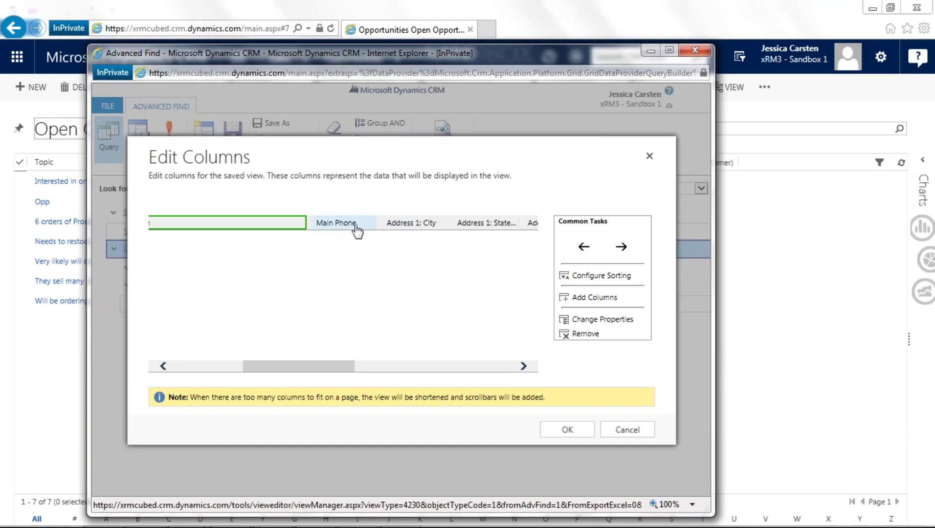
{"action": "left_click", "coordinate": [496, 230]}
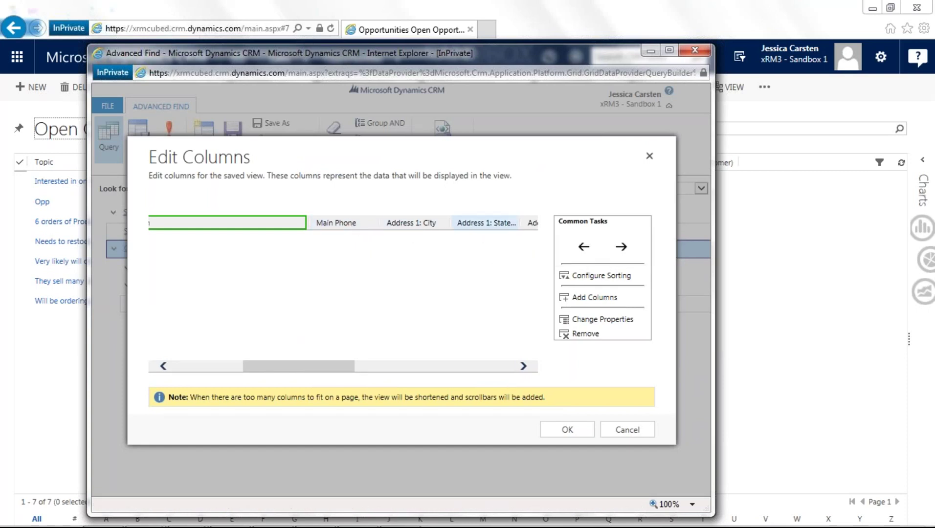
{"action": "left_click_drag", "start_coordinate": [330, 367], "coordinate": [442, 367]}
{"action": "left_click", "coordinate": [365, 226]}
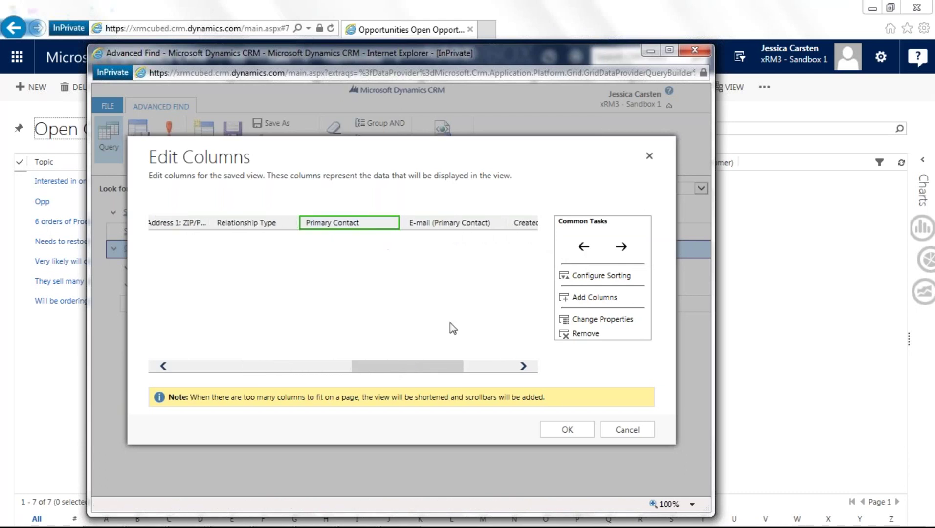
{"action": "left_click", "coordinate": [579, 334]}
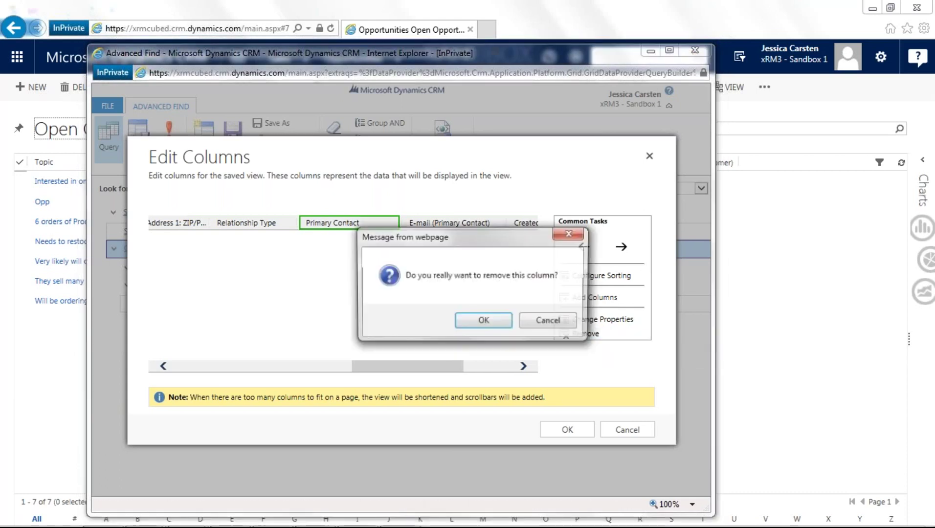
{"action": "left_click", "coordinate": [482, 321]}
{"action": "left_click", "coordinate": [367, 229]}
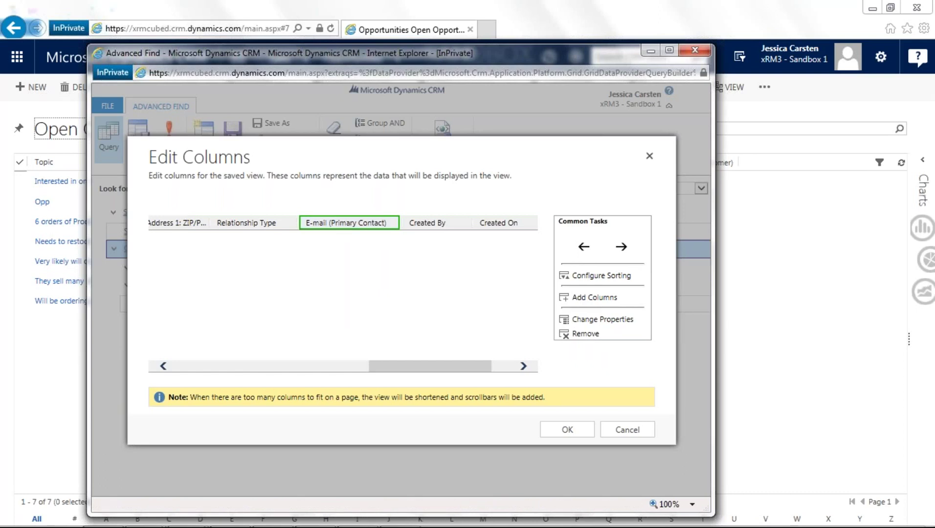
{"action": "left_click", "coordinate": [603, 337]}
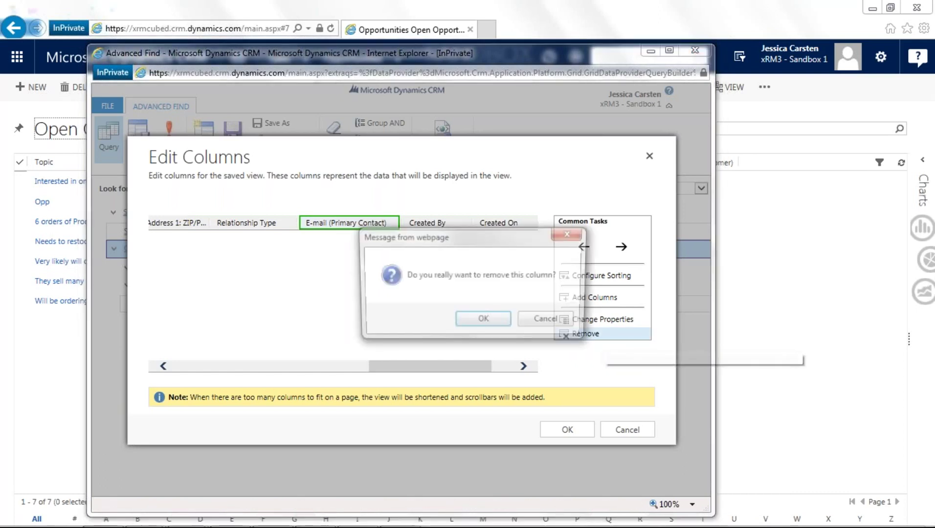
{"action": "left_click", "coordinate": [501, 321]}
{"action": "left_click_drag", "start_coordinate": [494, 364], "coordinate": [529, 395]}
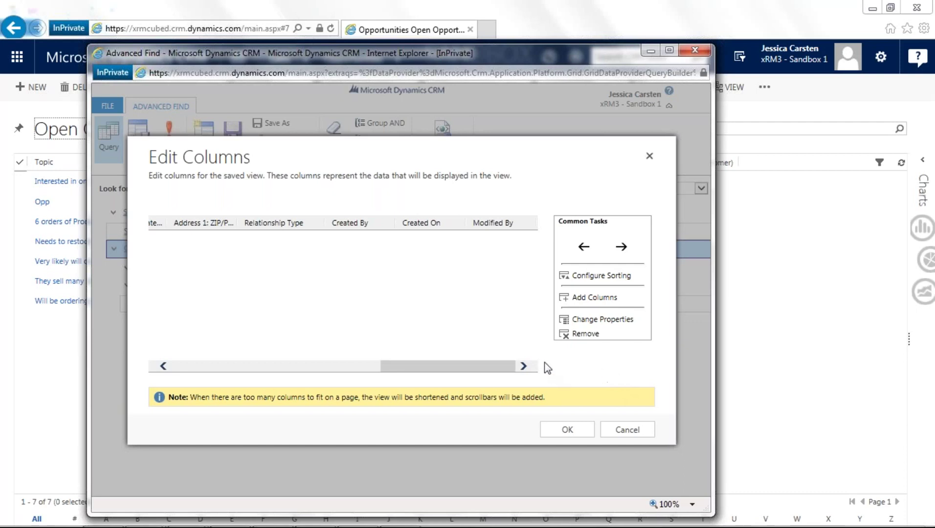
Step: Add Relationship Type in ascending order as the second sort level after Account Name, and apply the column edits
{"action": "left_click_drag", "start_coordinate": [497, 367], "coordinate": [297, 364]}
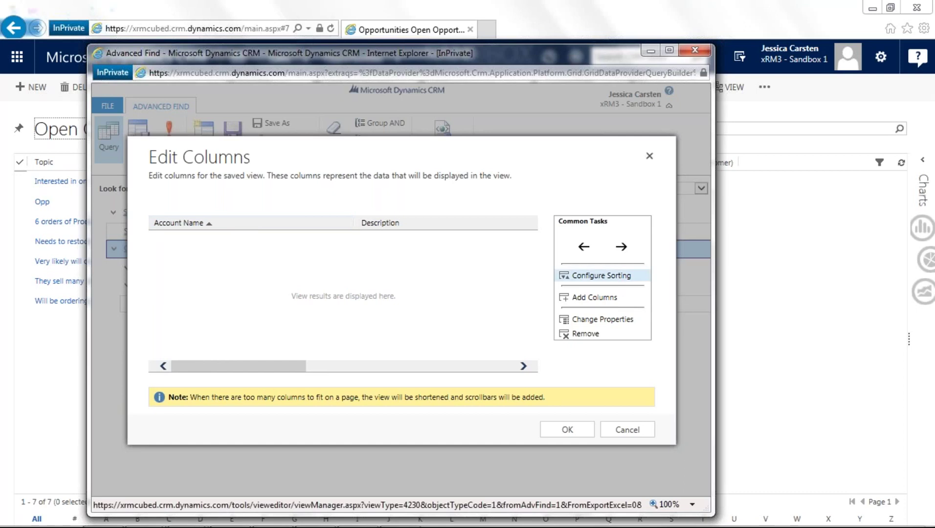
{"action": "left_click", "coordinate": [611, 276]}
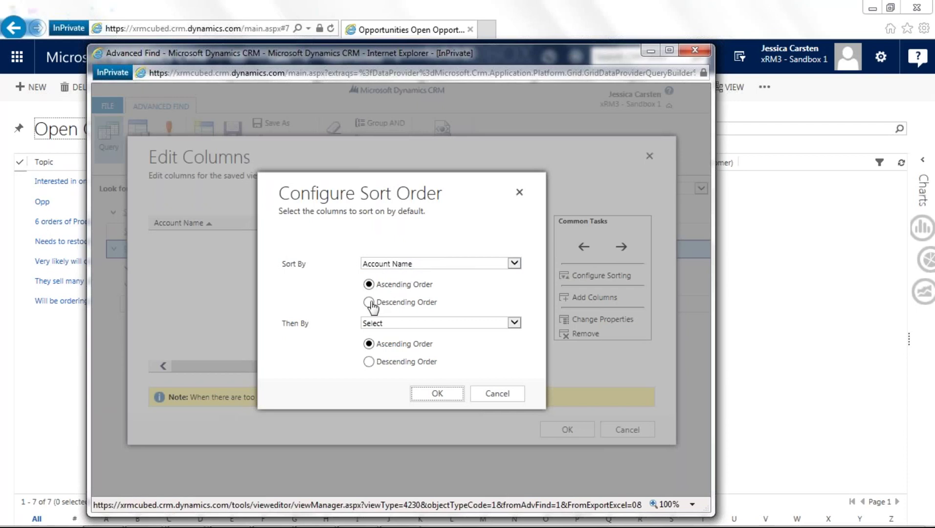
{"action": "left_click", "coordinate": [514, 323]}
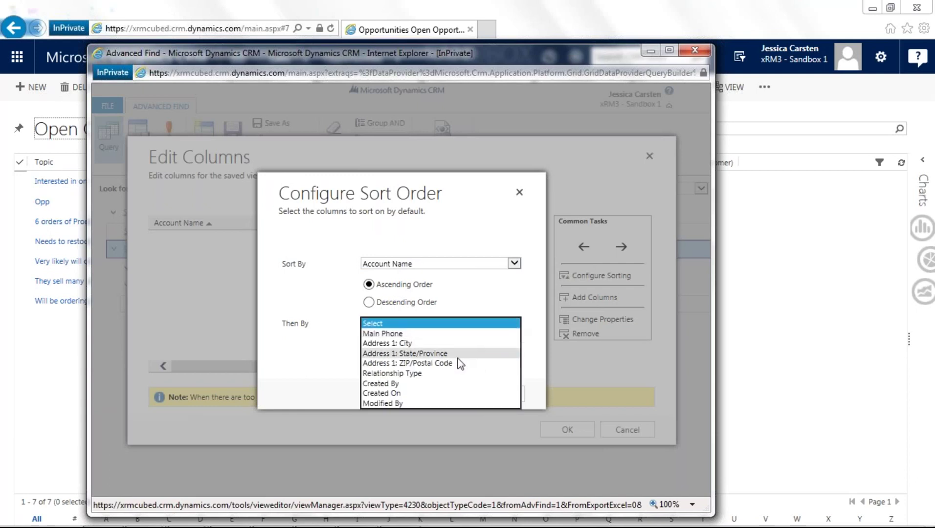
{"action": "left_click", "coordinate": [396, 373]}
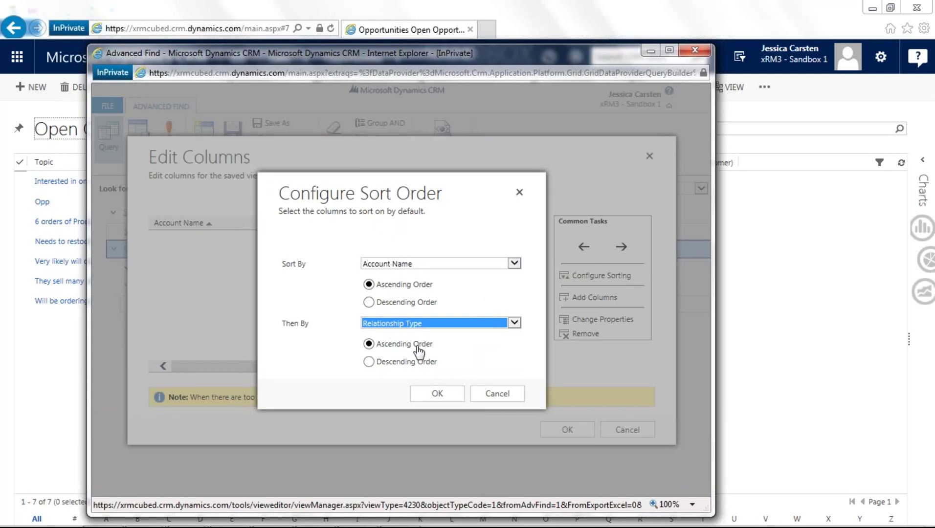
{"action": "left_click", "coordinate": [438, 395]}
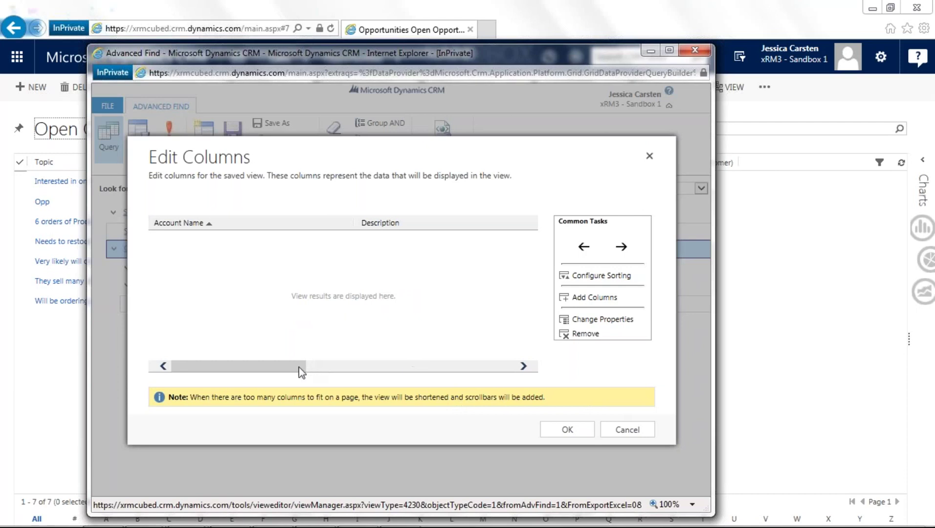
{"action": "left_click_drag", "start_coordinate": [276, 368], "coordinate": [429, 390]}
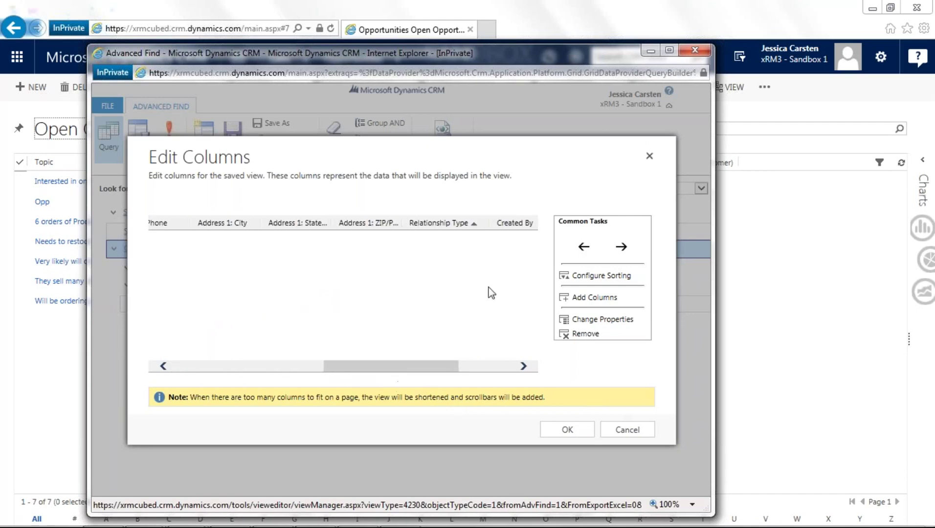
{"action": "left_click_drag", "start_coordinate": [348, 374], "coordinate": [172, 367]}
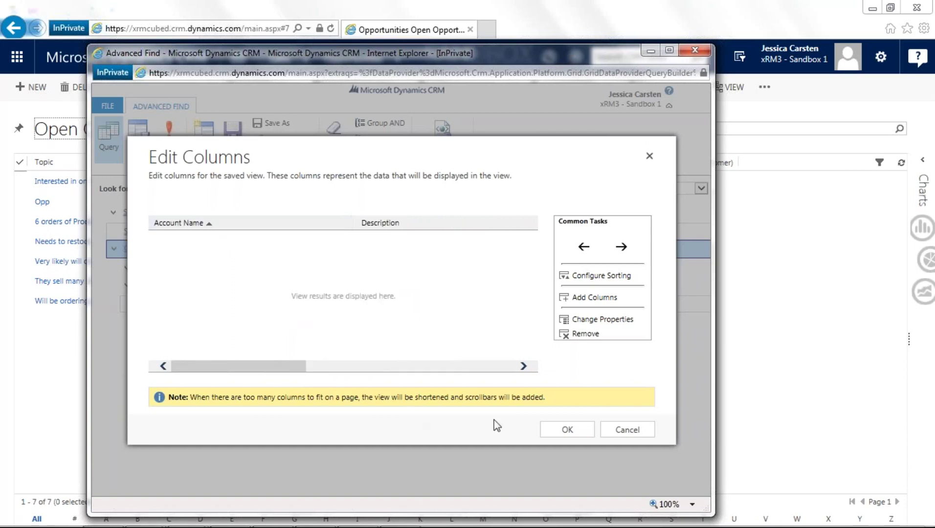
{"action": "left_click", "coordinate": [567, 430]}
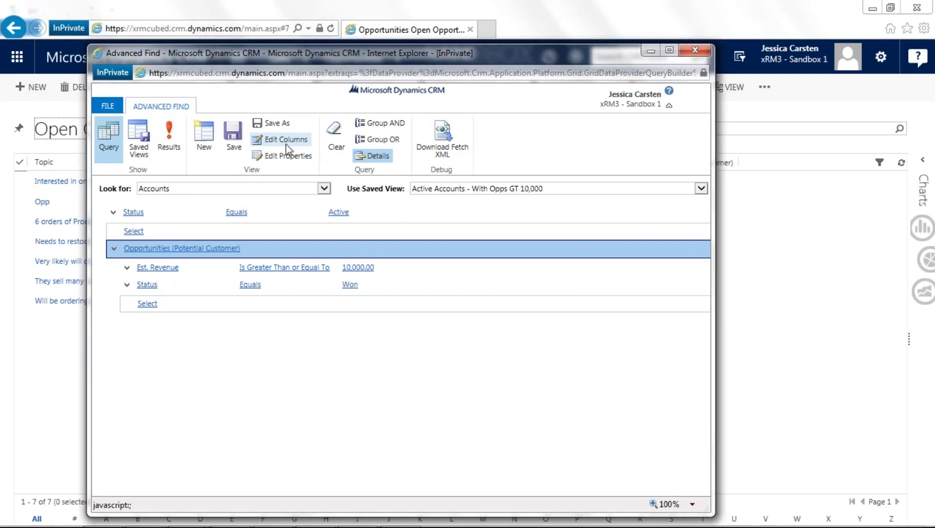
Step: Run the query, examine the column layout and sorting in the account results, and return to the criteria
{"action": "left_click", "coordinate": [166, 133]}
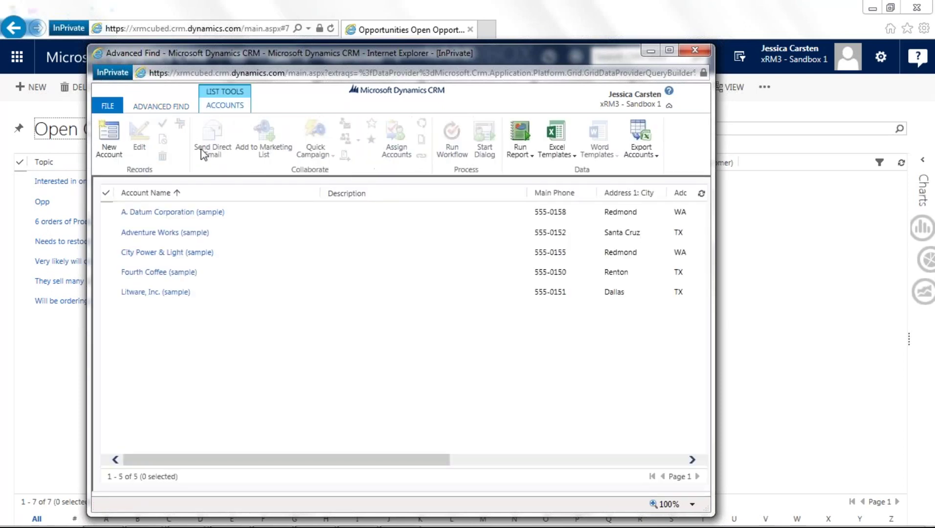
{"action": "left_click_drag", "start_coordinate": [292, 459], "coordinate": [465, 511]}
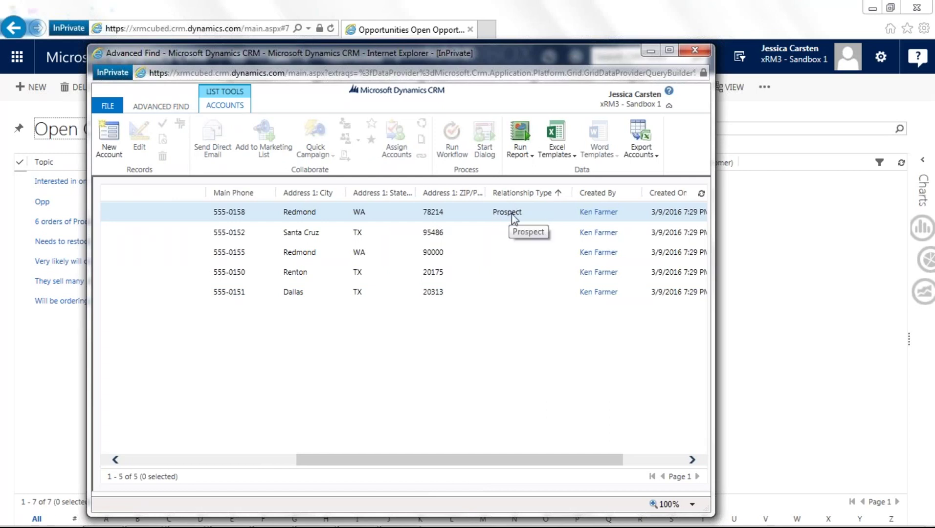
{"action": "left_click_drag", "start_coordinate": [552, 465], "coordinate": [344, 474]}
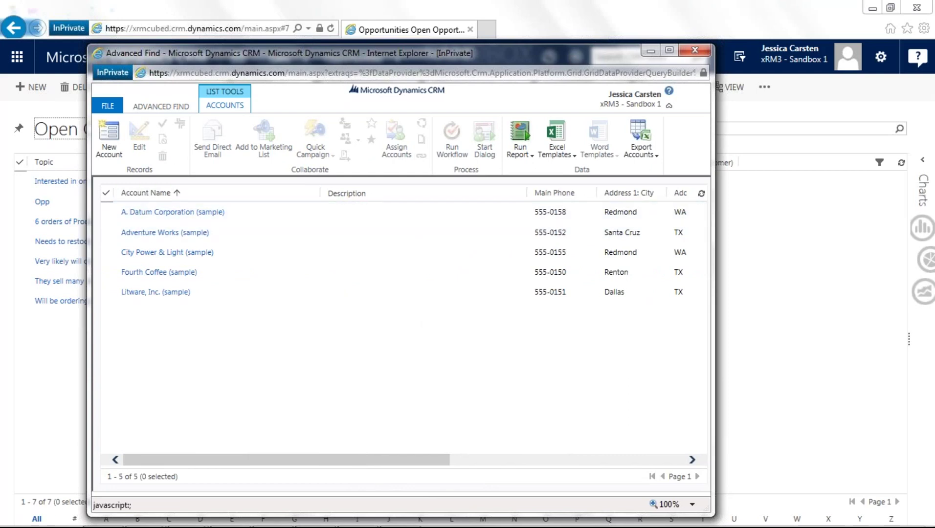
{"action": "left_click", "coordinate": [154, 108]}
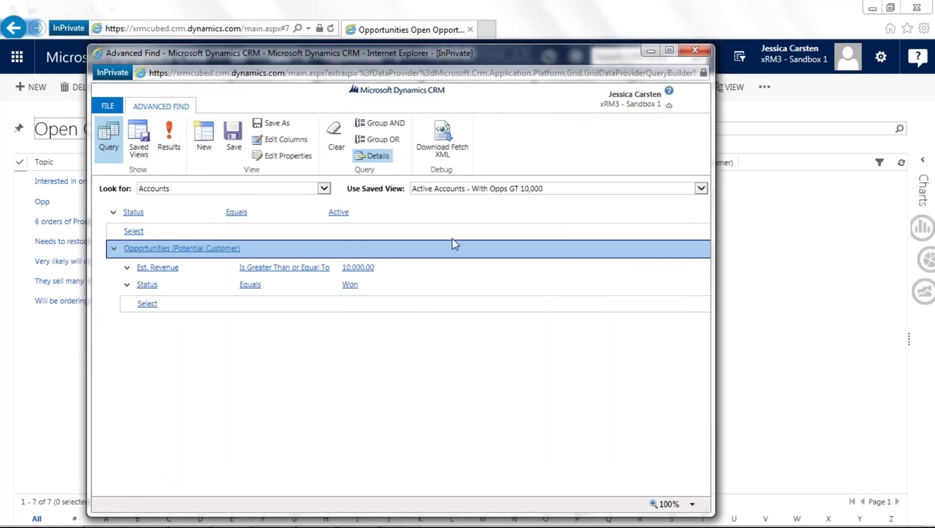
Step: Start adding columns to the view from the related record type Primary Contact (Contact), and select its Full Name field
{"action": "left_click", "coordinate": [281, 140]}
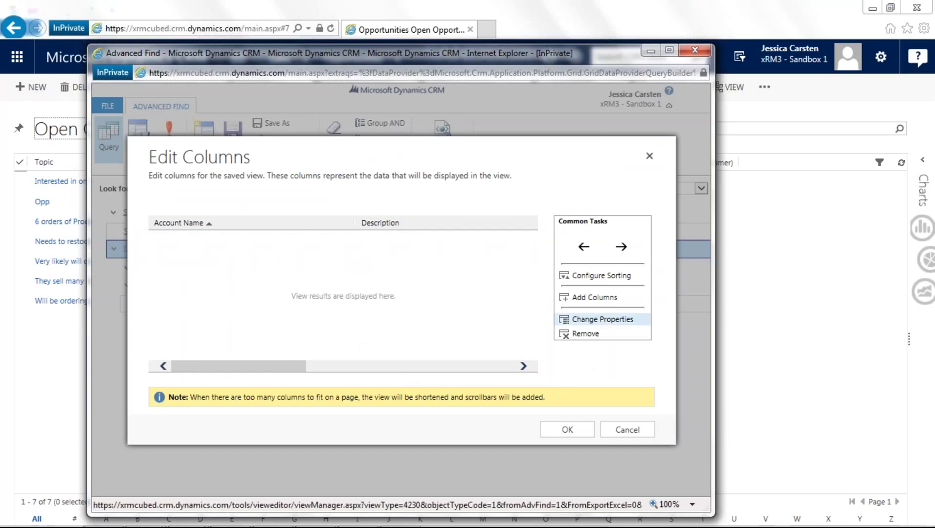
{"action": "left_click", "coordinate": [593, 297]}
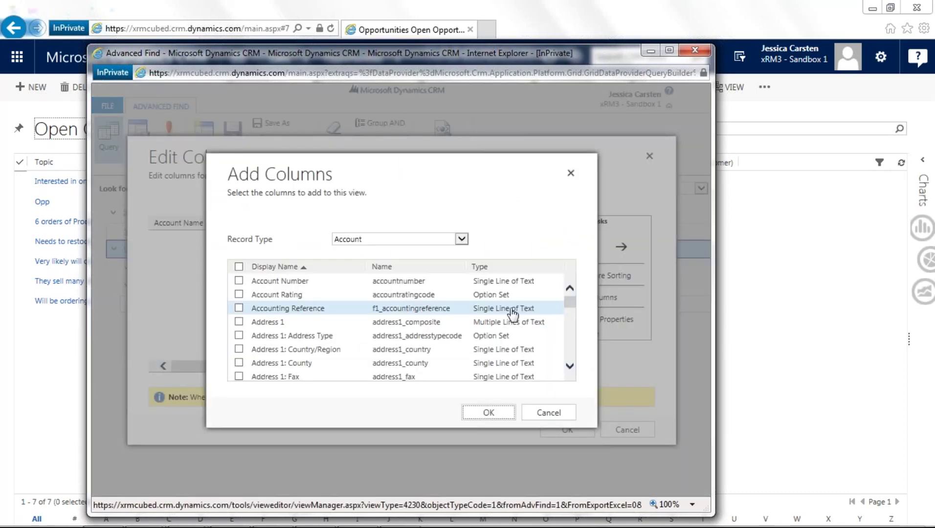
{"action": "left_click", "coordinate": [461, 240]}
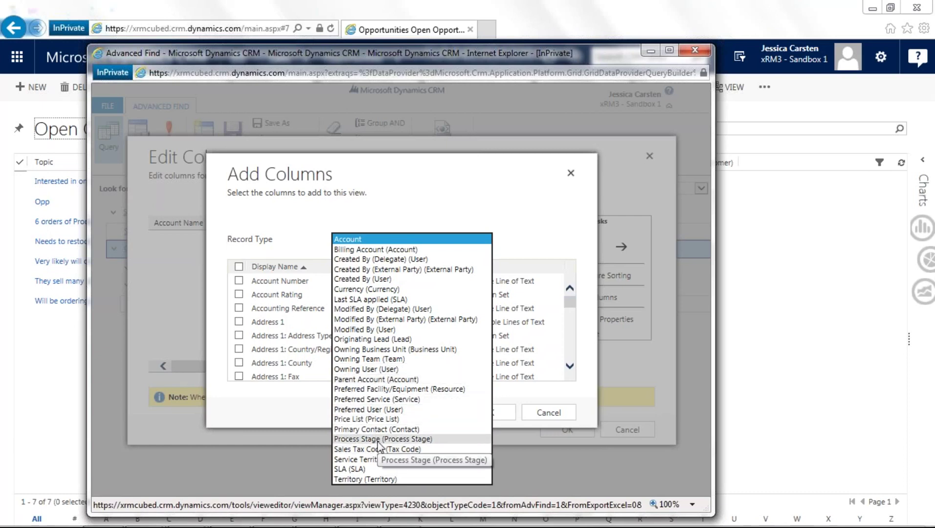
{"action": "left_click", "coordinate": [414, 429]}
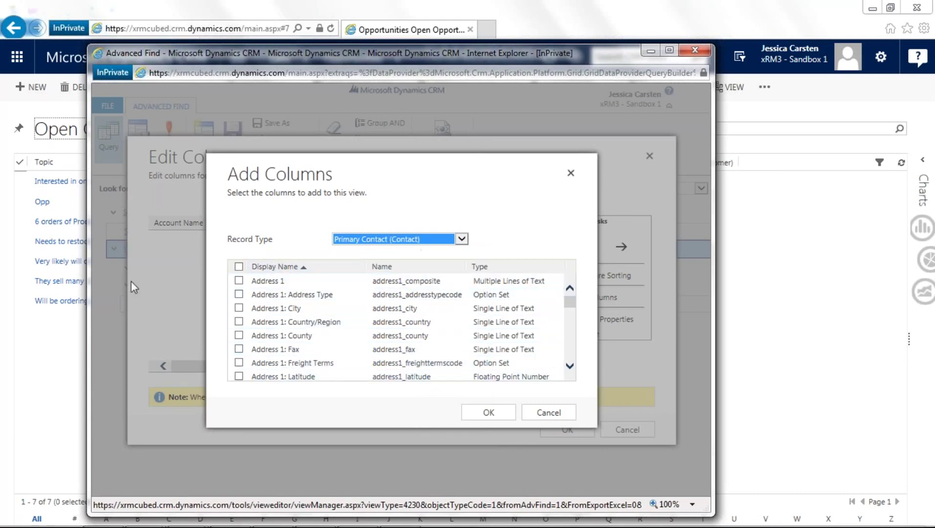
{"action": "left_click_drag", "start_coordinate": [571, 305], "coordinate": [570, 348]}
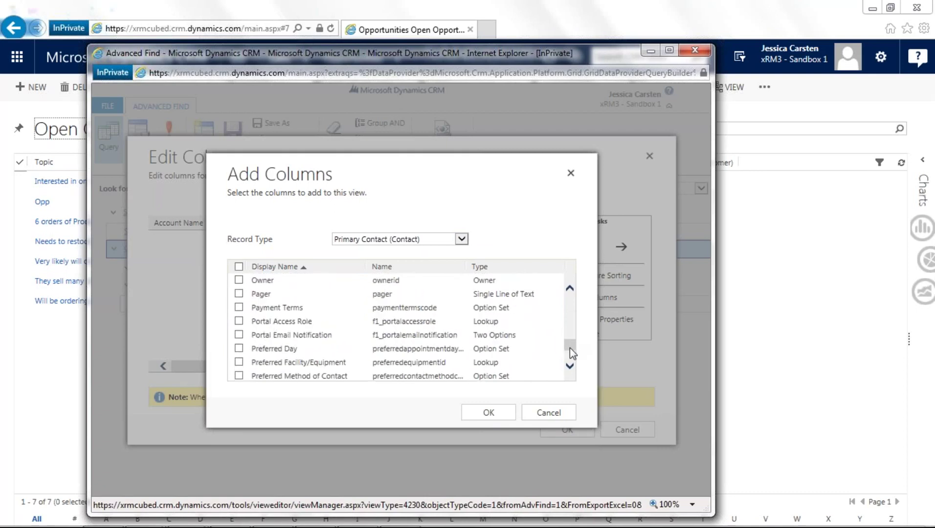
{"action": "scroll", "coordinate": [465, 328], "scroll_direction": "down", "scroll_amount": 1}
{"action": "scroll", "coordinate": [467, 330], "scroll_direction": "down", "scroll_amount": 1}
{"action": "scroll", "coordinate": [472, 331], "scroll_direction": "up", "scroll_amount": 4}
{"action": "scroll", "coordinate": [478, 331], "scroll_direction": "up", "scroll_amount": 8}
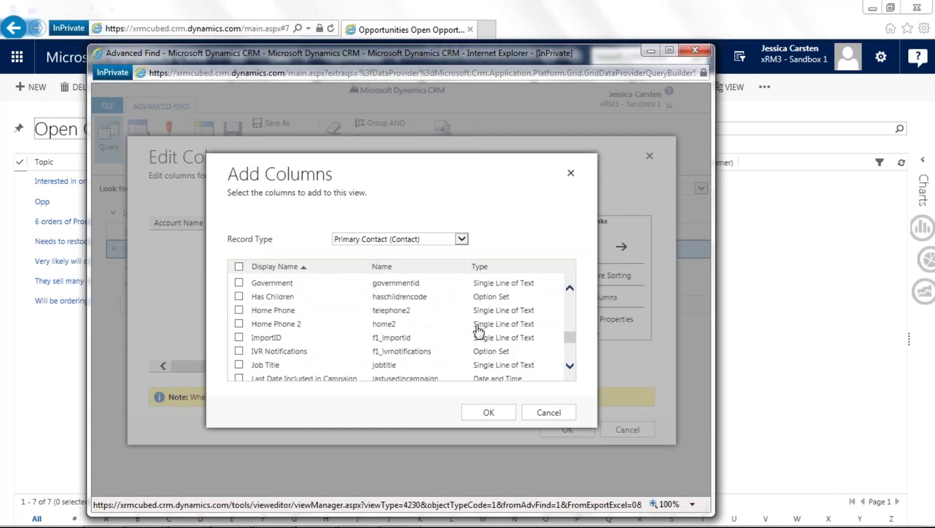
{"action": "scroll", "coordinate": [478, 332], "scroll_direction": "up", "scroll_amount": 3}
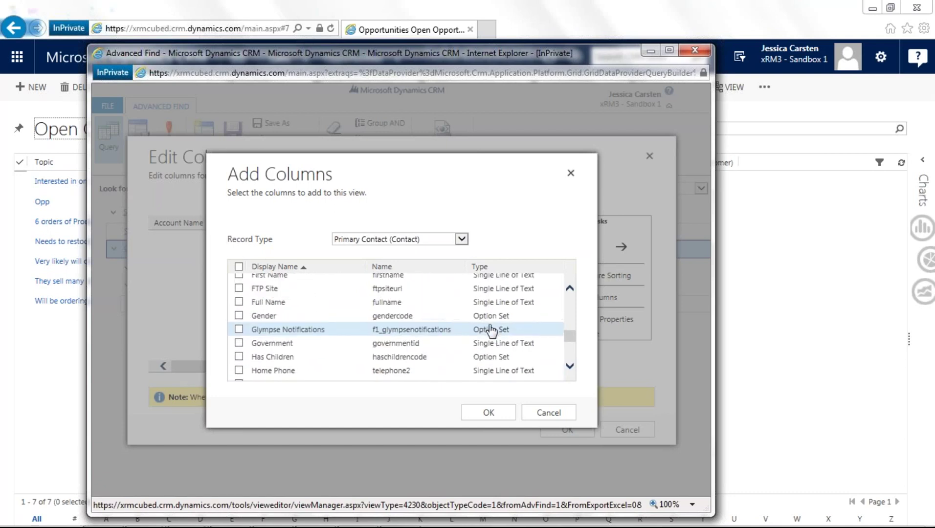
{"action": "left_click", "coordinate": [335, 320]}
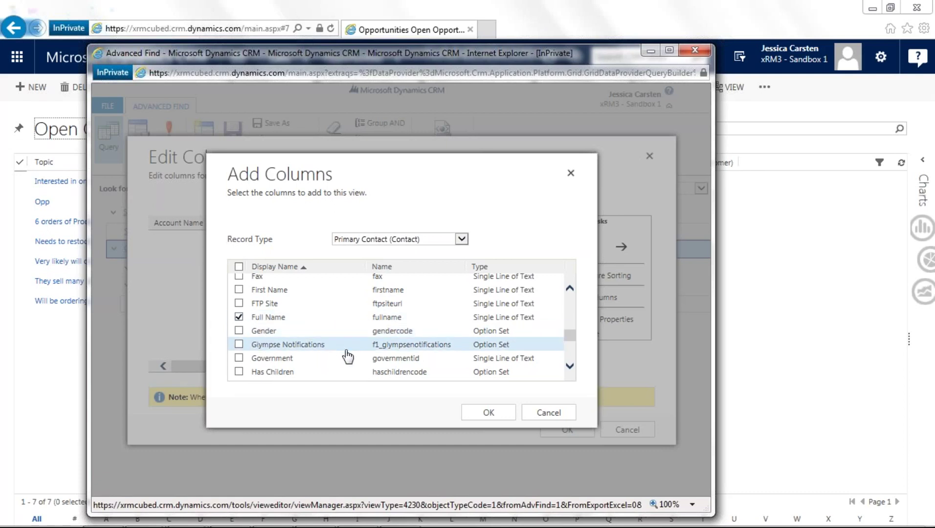
Step: Select the Primary Contact's E-mail field as another column to add
{"action": "scroll", "coordinate": [345, 362], "scroll_direction": "down", "scroll_amount": 1}
{"action": "scroll", "coordinate": [345, 363], "scroll_direction": "down", "scroll_amount": 4}
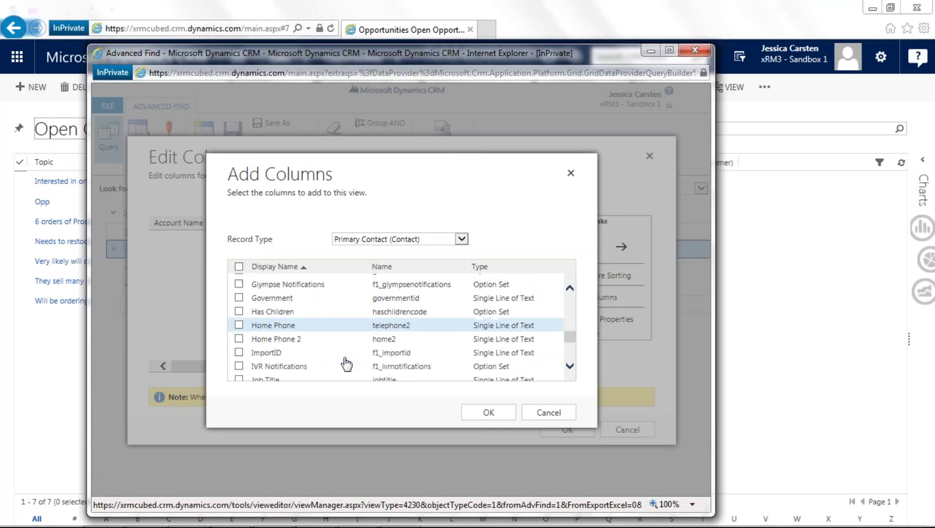
{"action": "scroll", "coordinate": [345, 363], "scroll_direction": "up", "scroll_amount": 8}
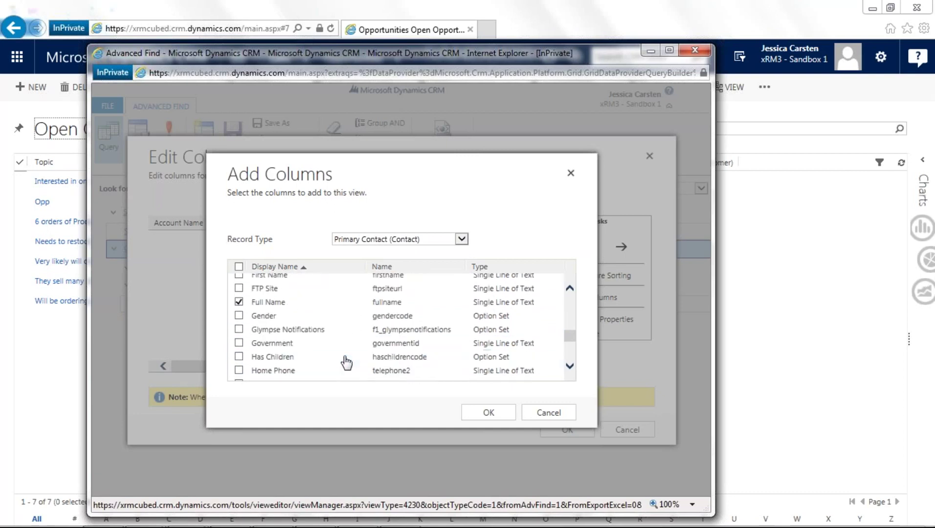
{"action": "left_click", "coordinate": [319, 313]}
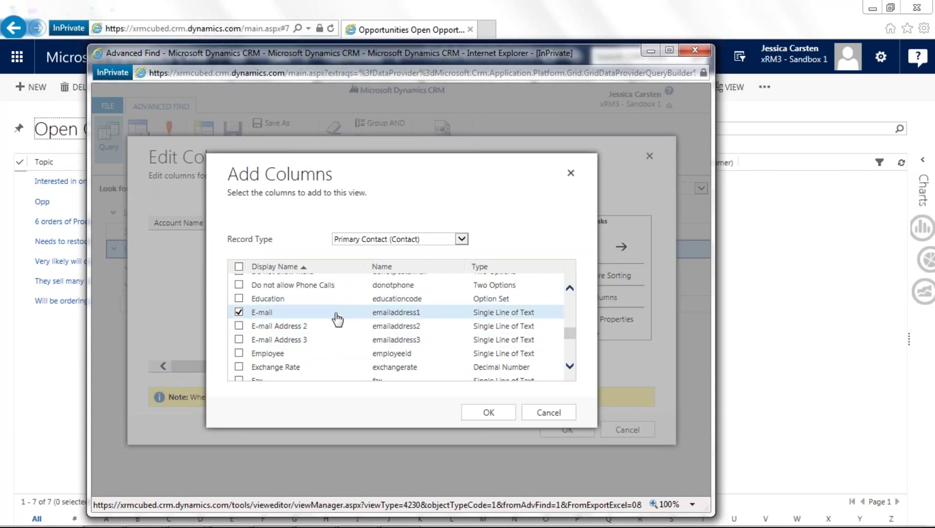
Step: Add the selected Primary Contact columns to the view and move the contact's E-mail column directly after Account Name
{"action": "left_click", "coordinate": [498, 419]}
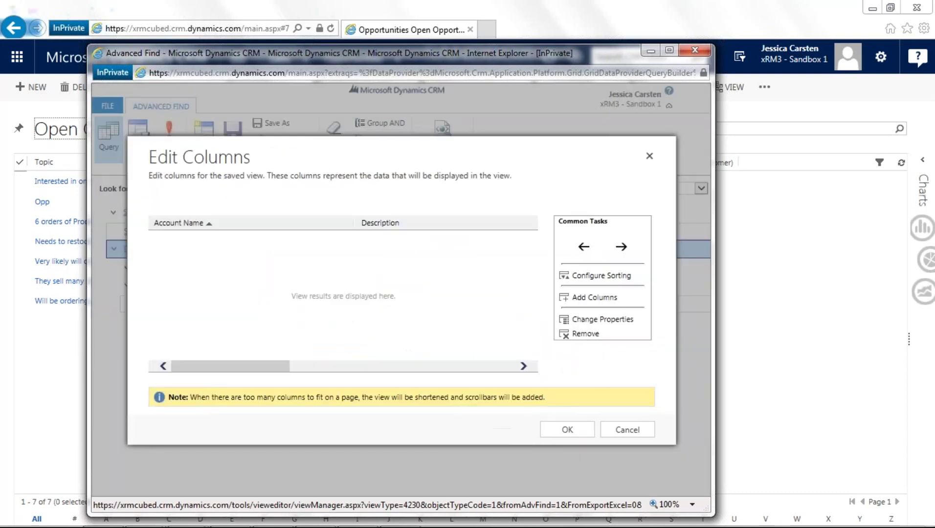
{"action": "left_click_drag", "start_coordinate": [248, 362], "coordinate": [482, 377]}
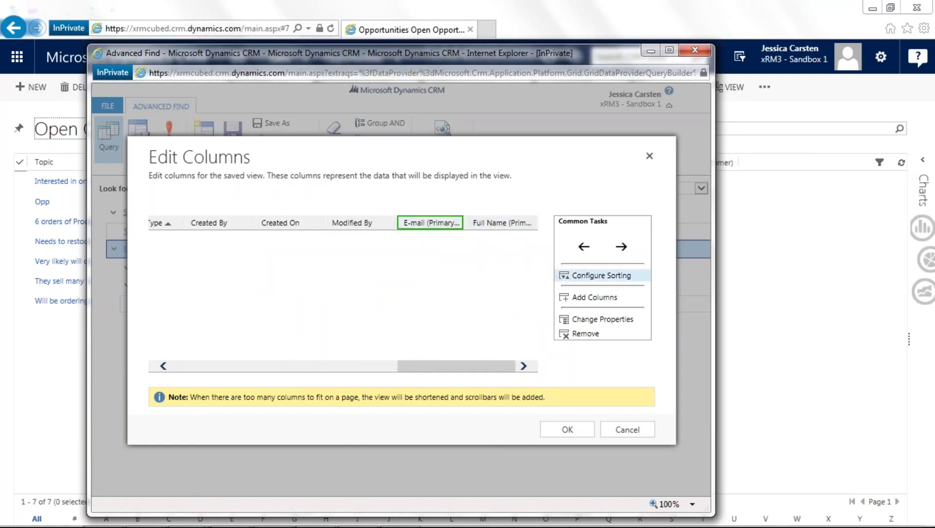
{"action": "left_click", "coordinate": [583, 246]}
{"action": "left_click", "coordinate": [583, 247]}
{"action": "left_click", "coordinate": [584, 247]}
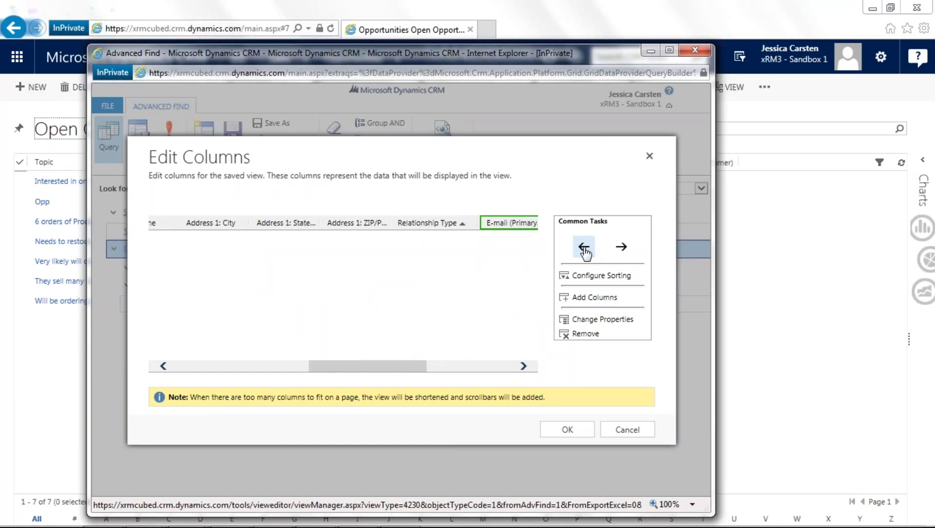
{"action": "left_click", "coordinate": [583, 246]}
{"action": "left_click", "coordinate": [583, 247]}
{"action": "left_click", "coordinate": [583, 247]}
{"action": "left_click", "coordinate": [583, 247]}
{"action": "left_click", "coordinate": [583, 247]}
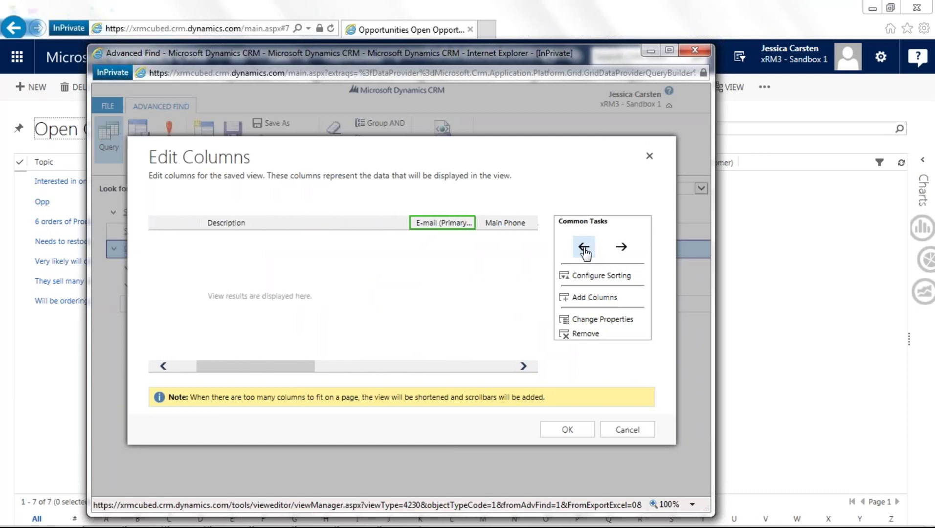
{"action": "left_click", "coordinate": [583, 247]}
Step: Move the Primary Contact's Full Name column between the Account Name and E-mail columns
{"action": "left_click_drag", "start_coordinate": [277, 366], "coordinate": [561, 364]}
{"action": "left_click", "coordinate": [499, 222]}
{"action": "left_click", "coordinate": [583, 247]}
{"action": "left_click", "coordinate": [583, 247]}
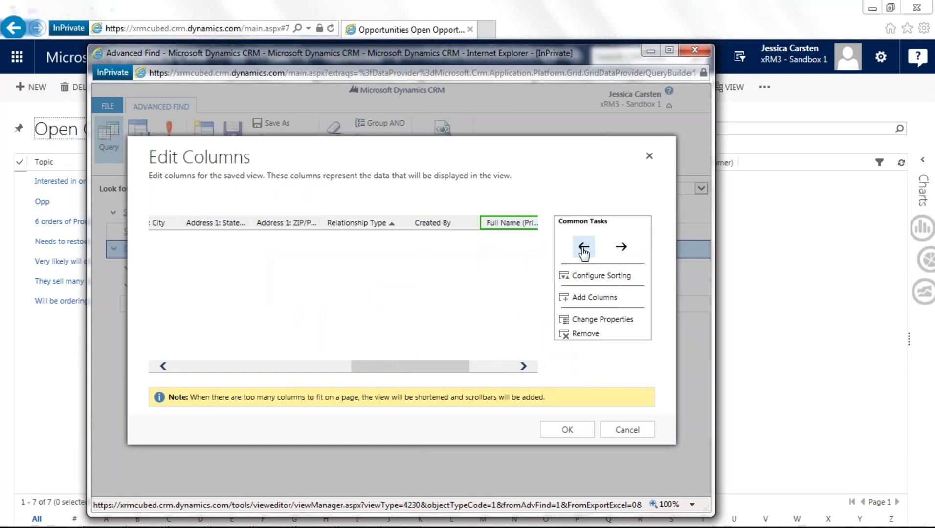
{"action": "left_click", "coordinate": [583, 247]}
{"action": "left_click", "coordinate": [583, 247]}
{"action": "left_click", "coordinate": [583, 246]}
{"action": "left_click", "coordinate": [583, 247]}
{"action": "left_click", "coordinate": [583, 247]}
{"action": "left_click", "coordinate": [583, 247]}
{"action": "left_click", "coordinate": [583, 247]}
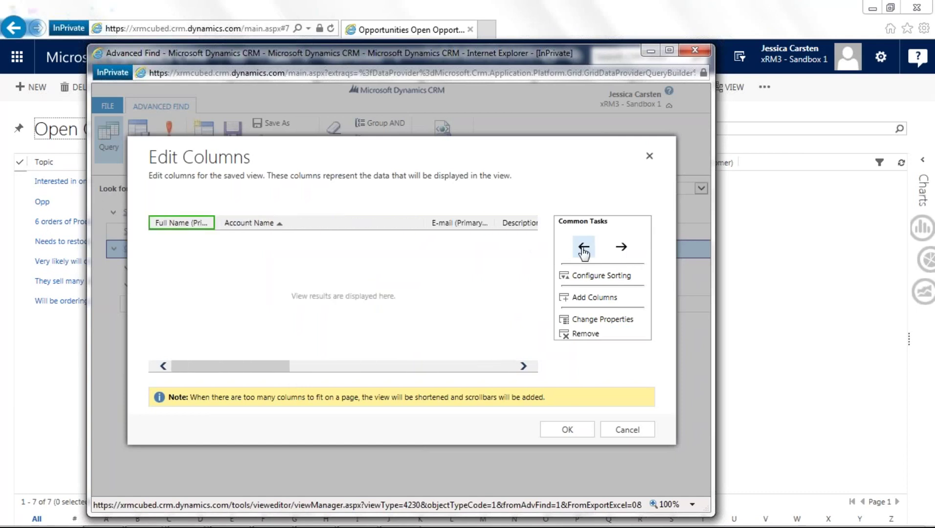
{"action": "left_click", "coordinate": [622, 247]}
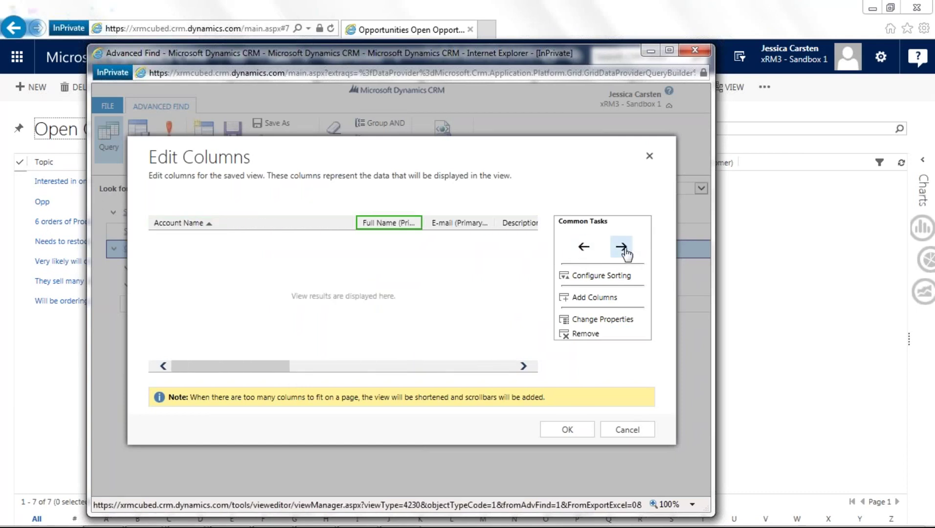
Step: Set the width of the Primary Contact's Full Name column to 200px and its E-mail column to 150px
{"action": "double_click", "coordinate": [402, 226]}
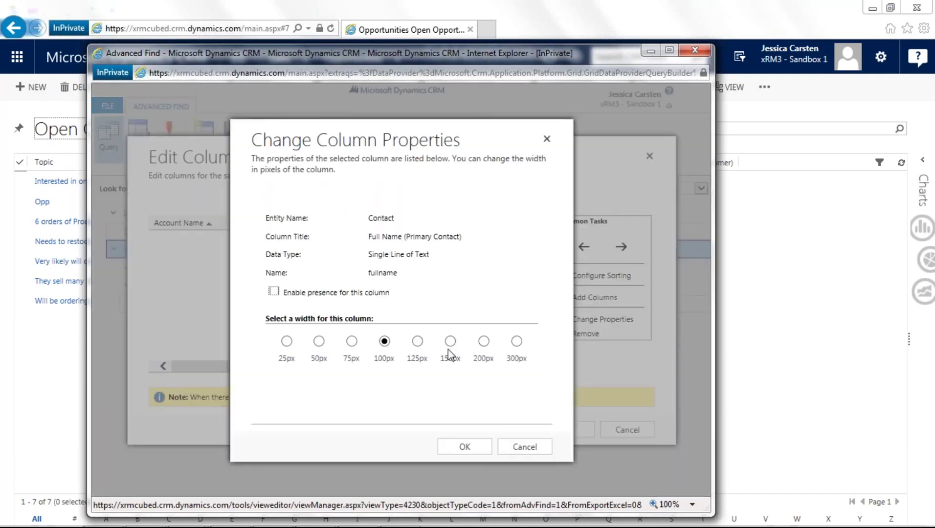
{"action": "left_click", "coordinate": [483, 340]}
{"action": "left_click", "coordinate": [465, 447]}
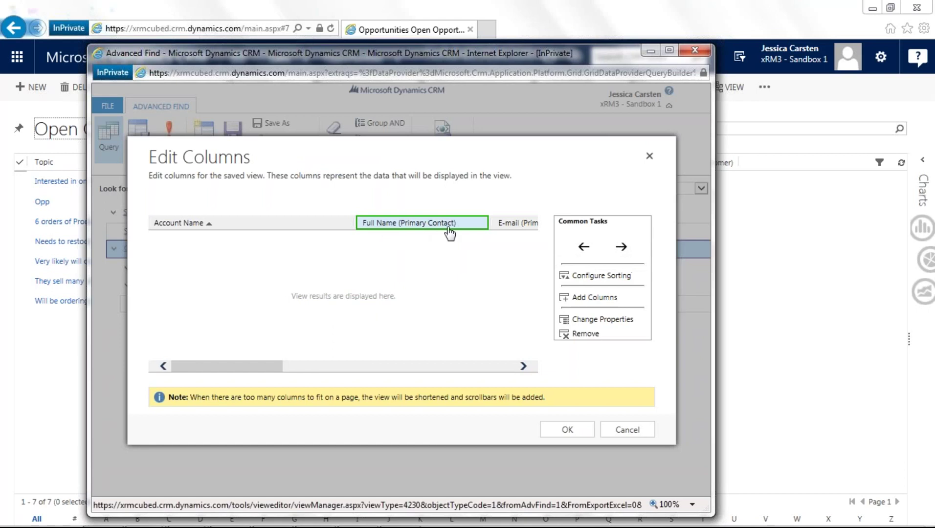
{"action": "left_click_drag", "start_coordinate": [266, 366], "coordinate": [333, 366]}
{"action": "double_click", "coordinate": [345, 226]}
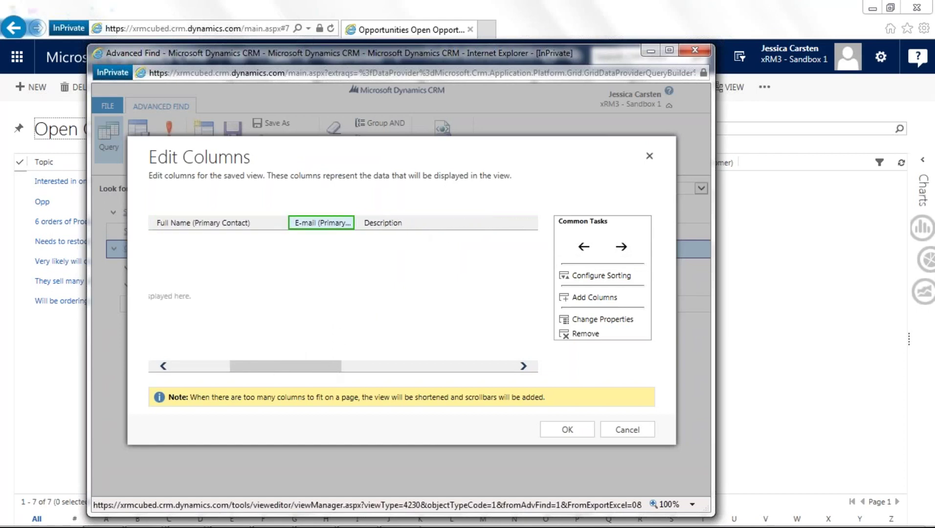
{"action": "left_click", "coordinate": [451, 323]}
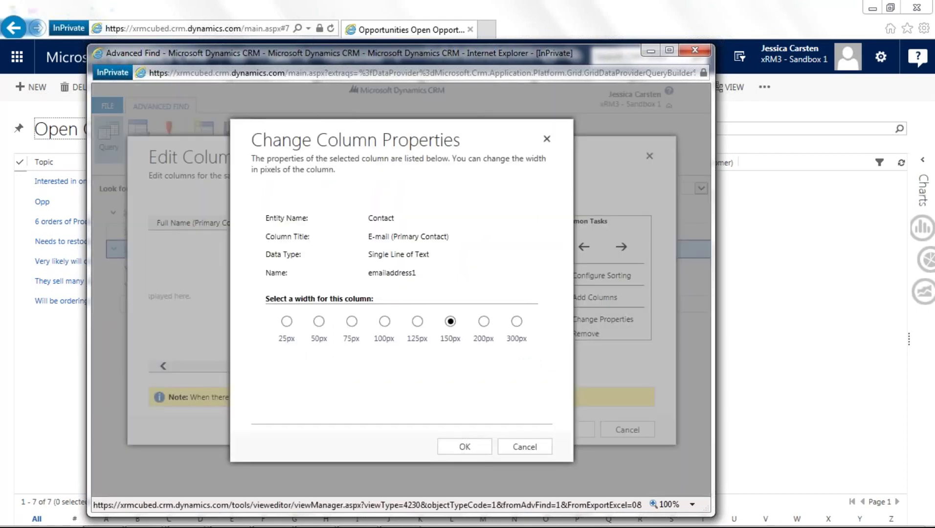
{"action": "left_click", "coordinate": [465, 446]}
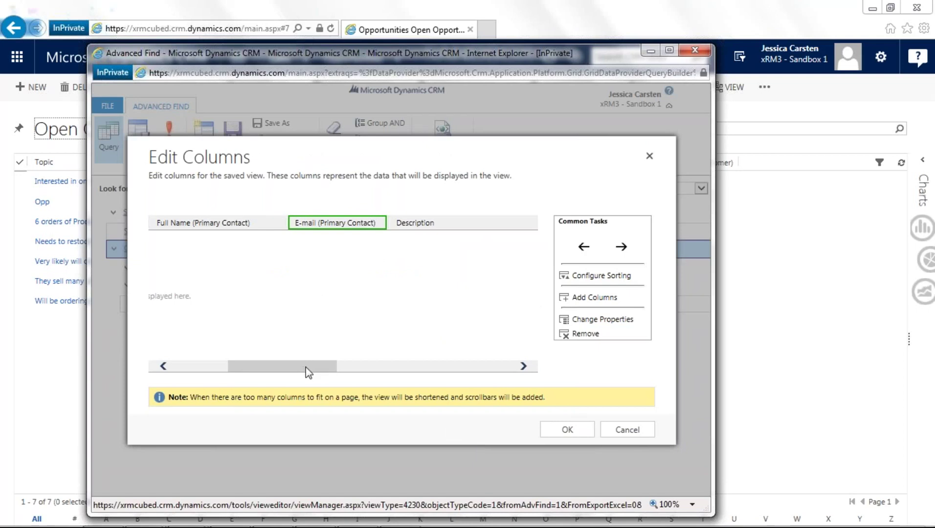
Step: Add the Account field Address 1 as a column directly after the Description column
{"action": "mouse_move", "coordinate": [303, 371]}
{"action": "left_mouse_down"}
{"action": "mouse_move", "coordinate": [278, 370]}
{"action": "mouse_move", "coordinate": [315, 373]}
{"action": "left_mouse_up"}
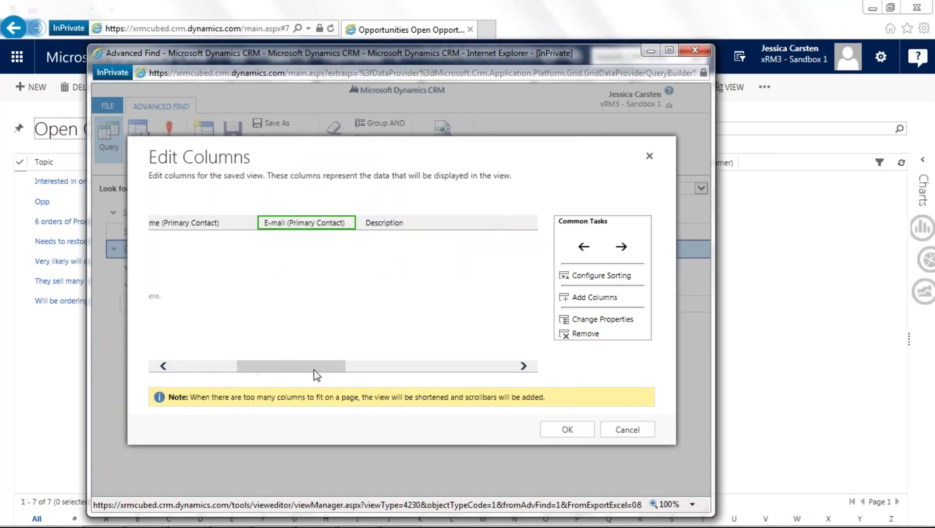
{"action": "left_click", "coordinate": [464, 224]}
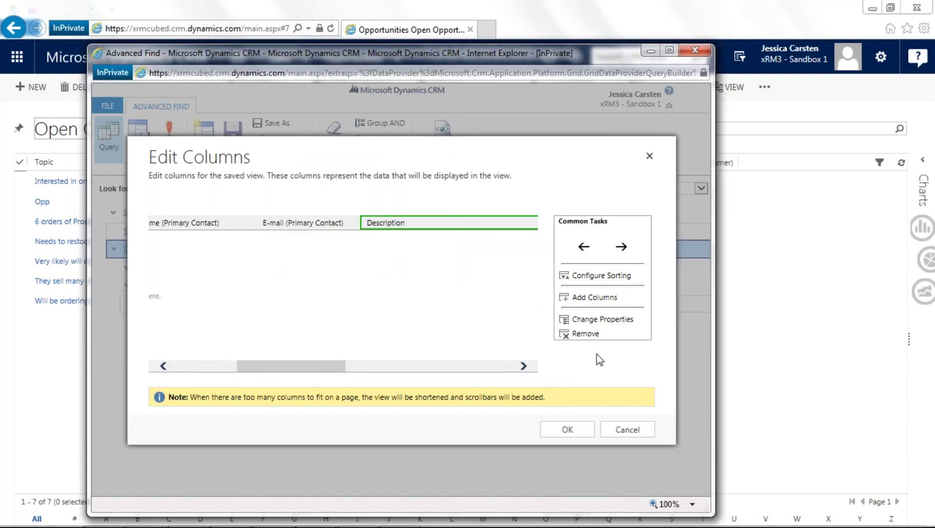
{"action": "left_click", "coordinate": [595, 297]}
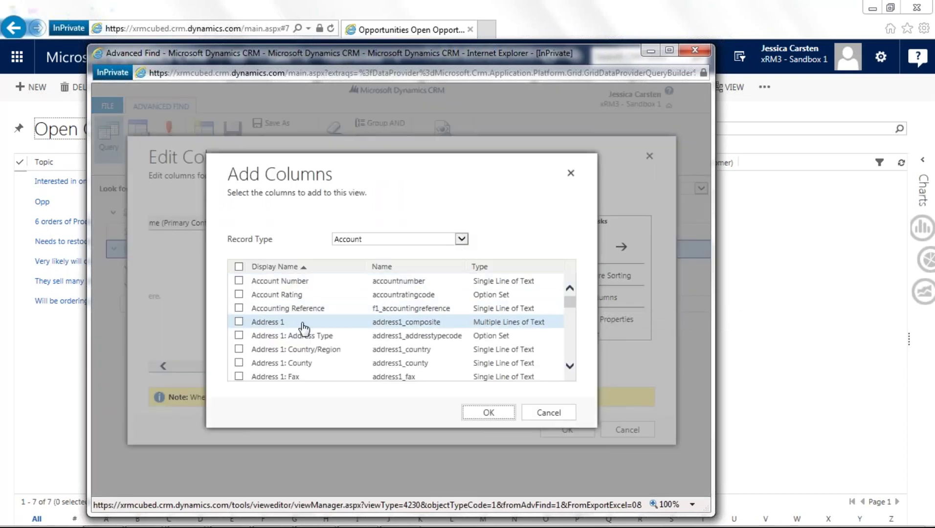
{"action": "left_click", "coordinate": [548, 413]}
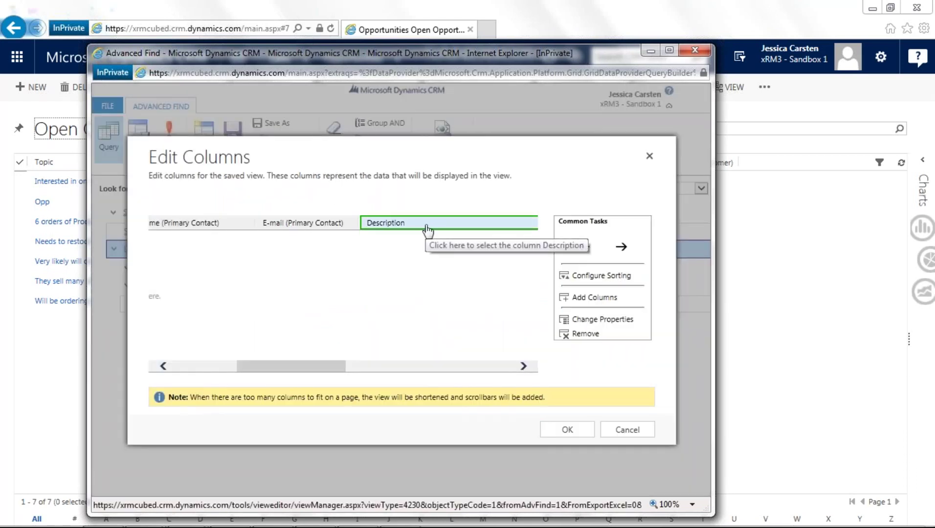
{"action": "left_click", "coordinate": [595, 299]}
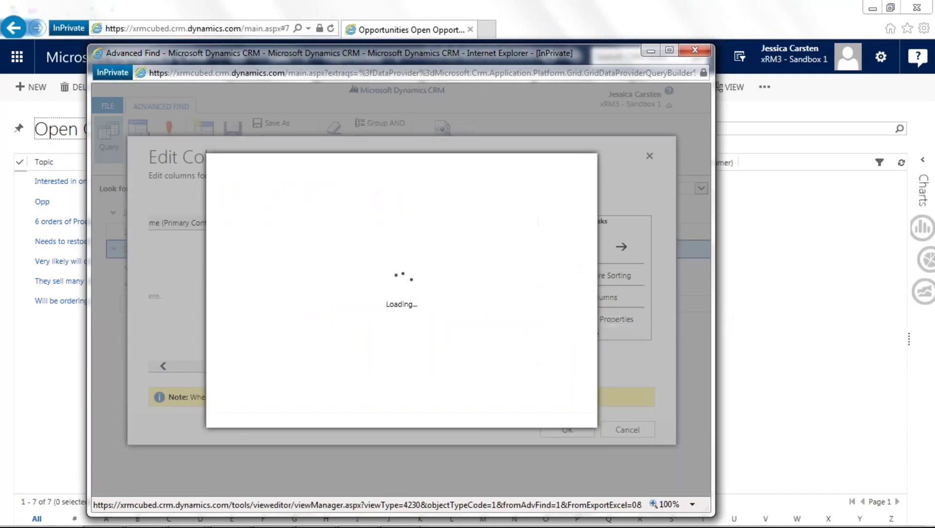
{"action": "left_click", "coordinate": [309, 324]}
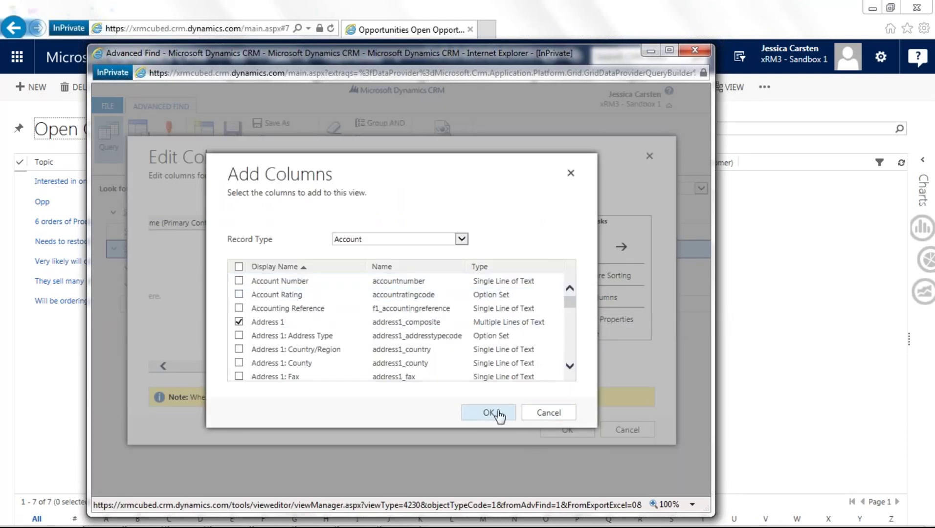
{"action": "left_click", "coordinate": [487, 430]}
{"action": "left_click_drag", "start_coordinate": [312, 365], "coordinate": [371, 366]}
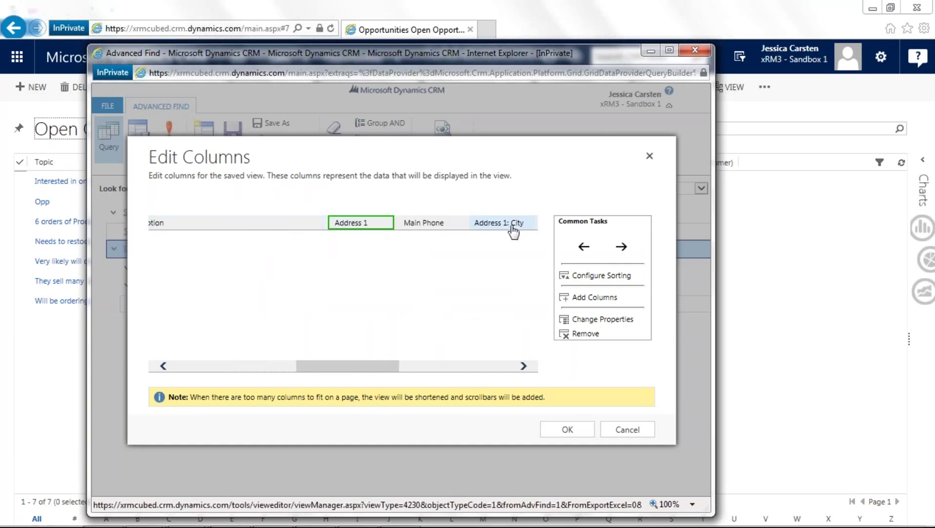
Step: Remove the Address 1 column from the view
{"action": "left_click_drag", "start_coordinate": [370, 367], "coordinate": [312, 367]}
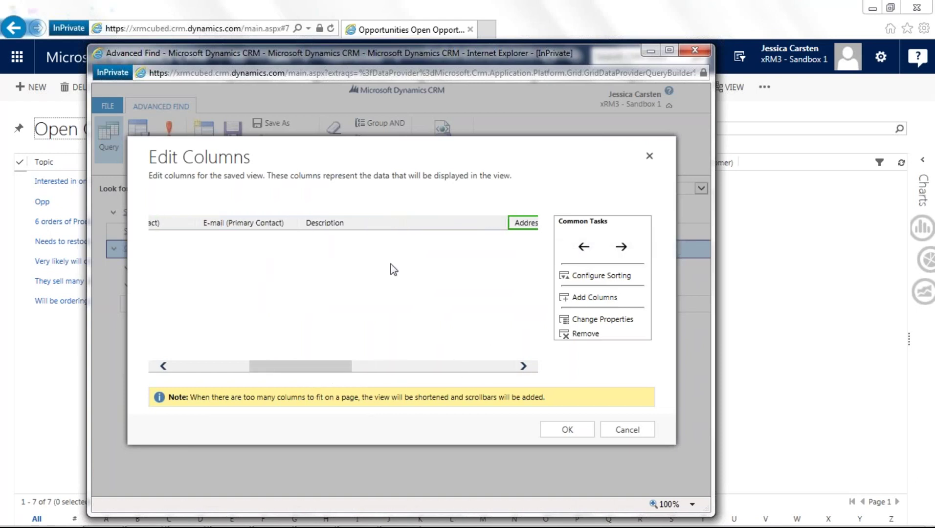
{"action": "left_click", "coordinate": [584, 333]}
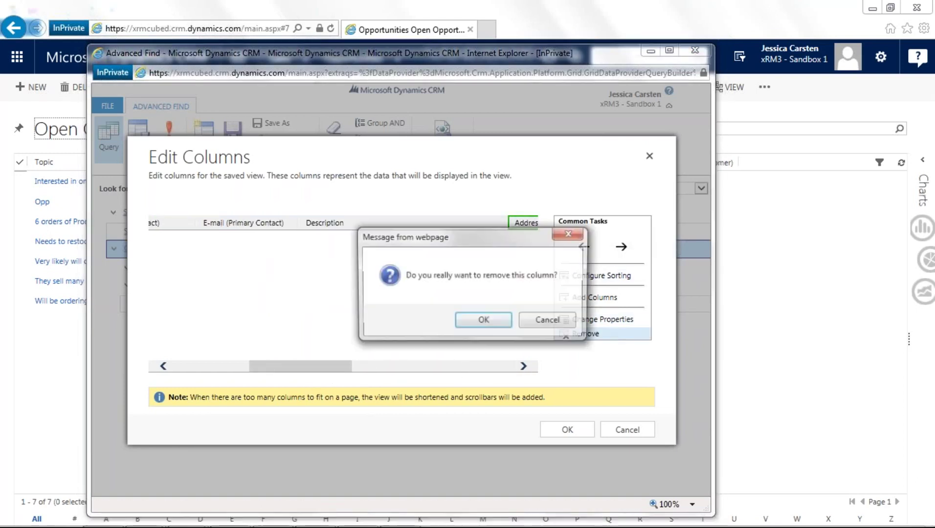
{"action": "left_click", "coordinate": [502, 323]}
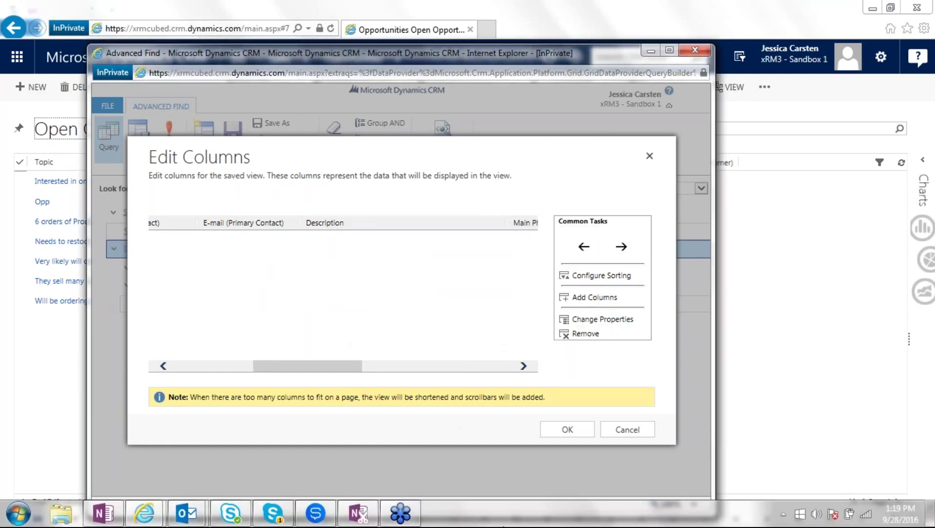
Step: Apply the column edits and save the view
{"action": "left_click", "coordinate": [581, 435]}
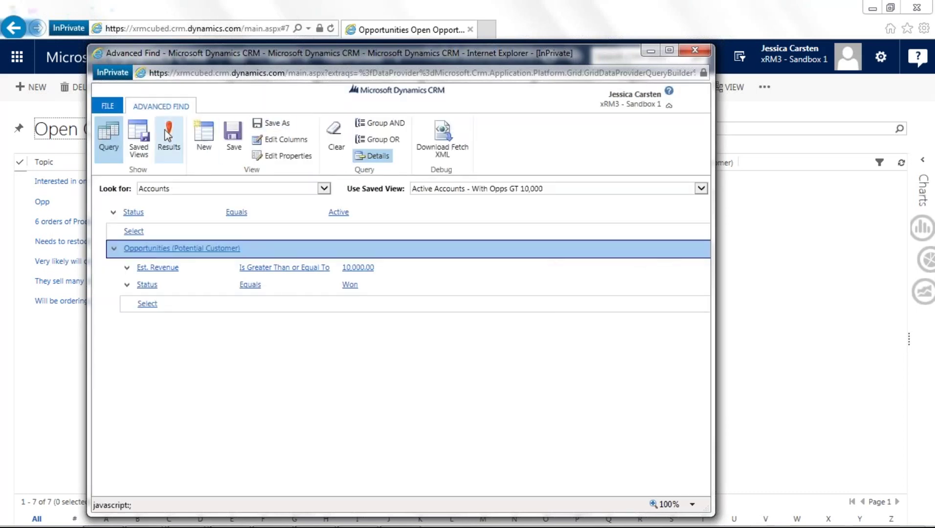
{"action": "left_click", "coordinate": [234, 142]}
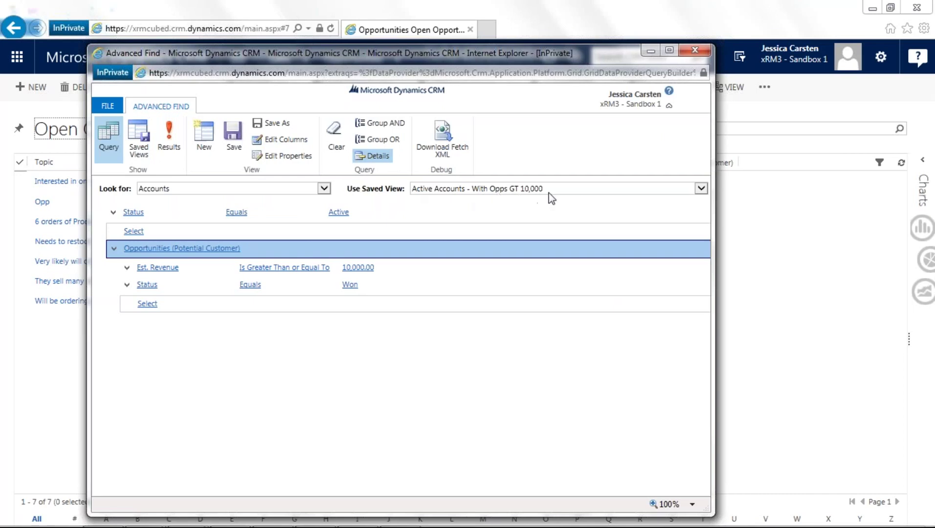
Step: Show the saved views for Accounts and select Active Accounts - With Opps GT 10,000
{"action": "left_click", "coordinate": [138, 141]}
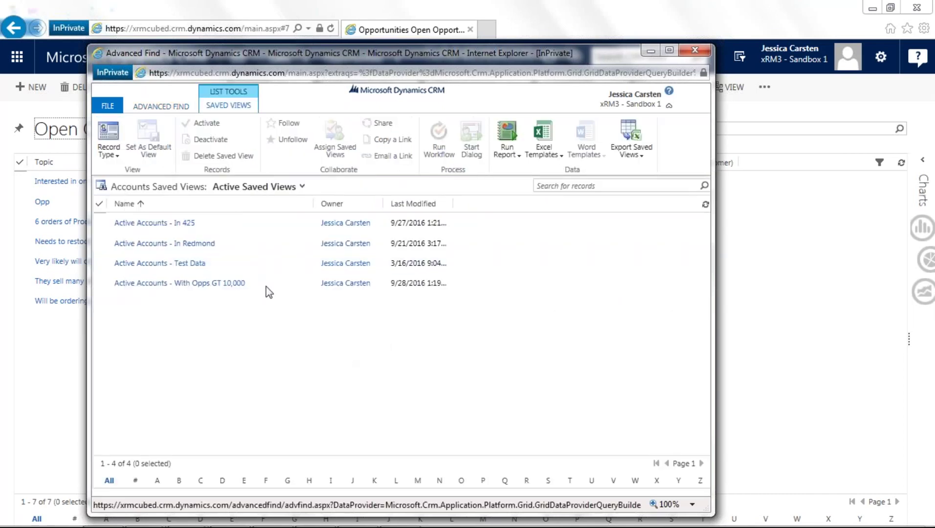
{"action": "left_click", "coordinate": [185, 108]}
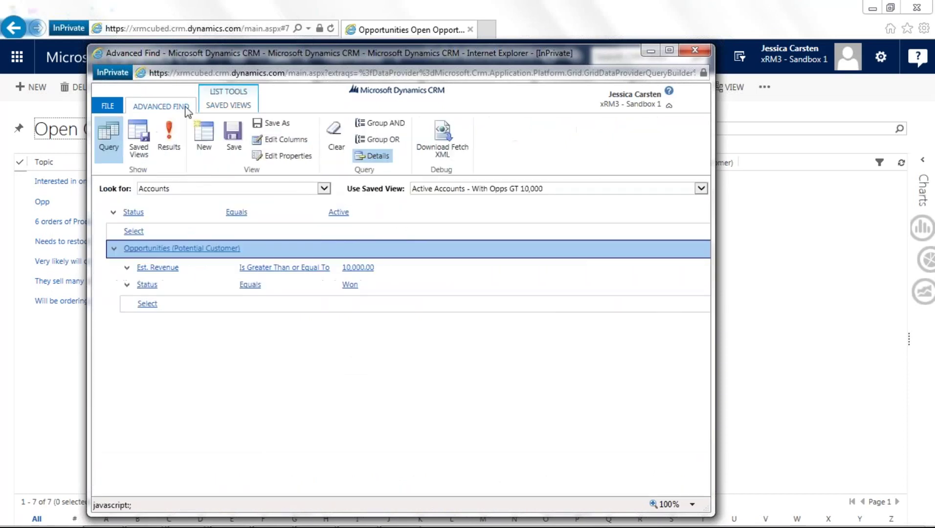
{"action": "left_click", "coordinate": [138, 147]}
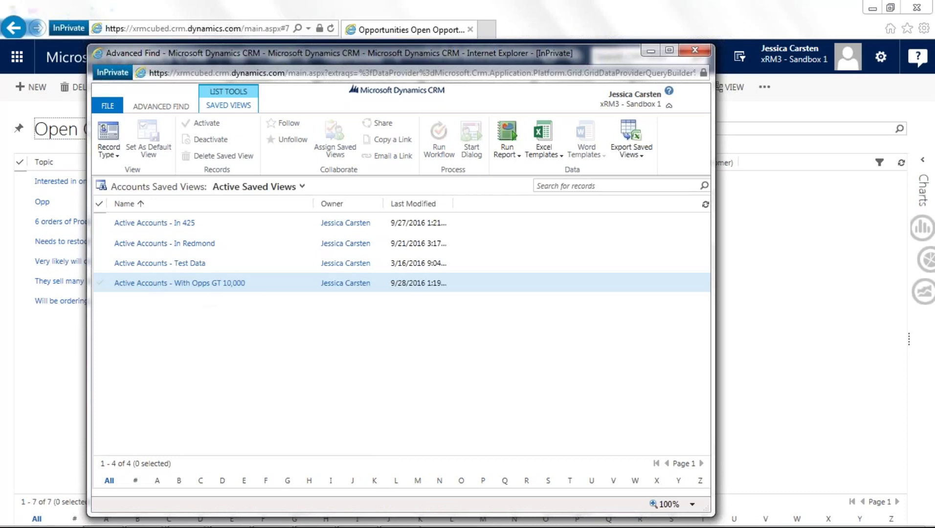
{"action": "left_click", "coordinate": [278, 287]}
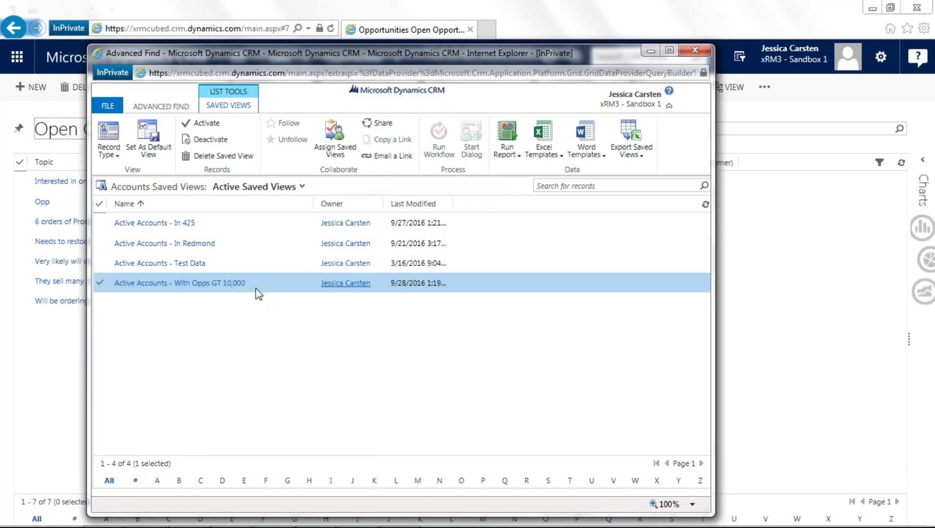
Step: Start sharing the selected saved view and add a colleague from the user lookup as a recipient
{"action": "left_click", "coordinate": [382, 124]}
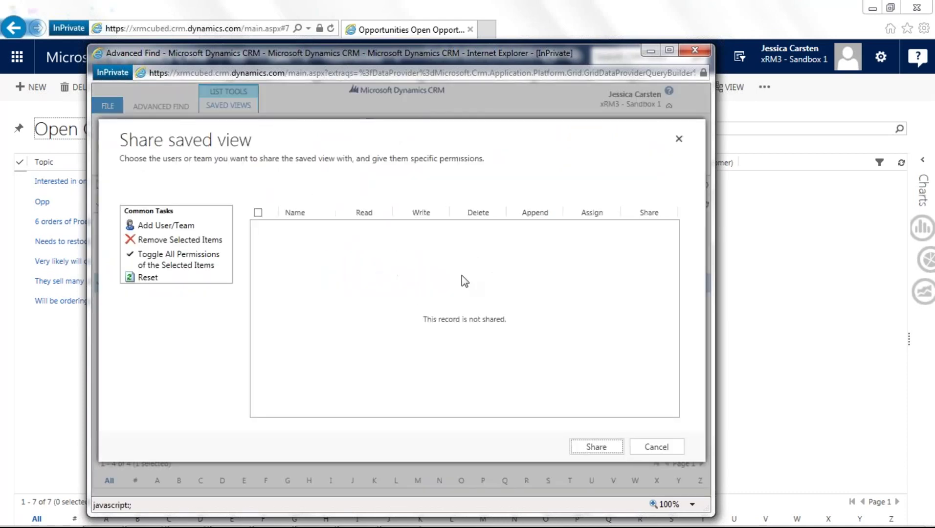
{"action": "left_click", "coordinate": [165, 226]}
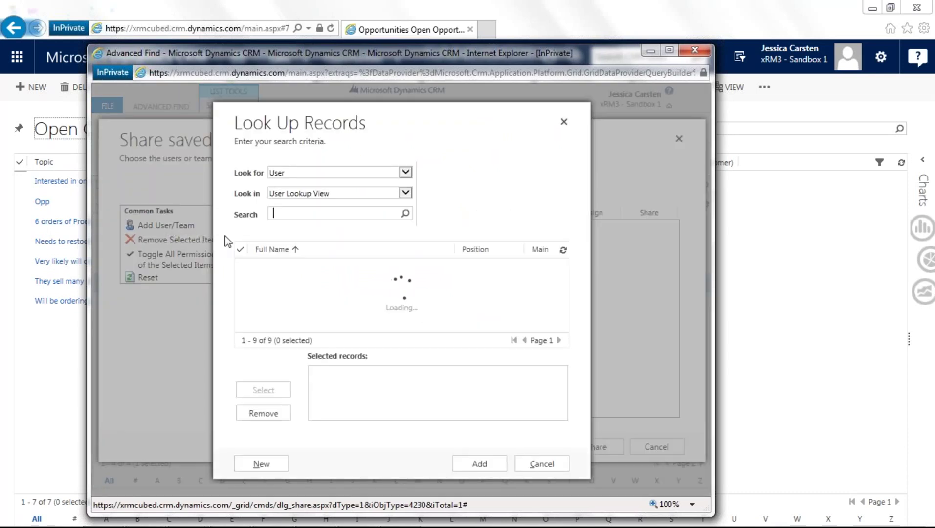
{"action": "left_click", "coordinate": [370, 292]}
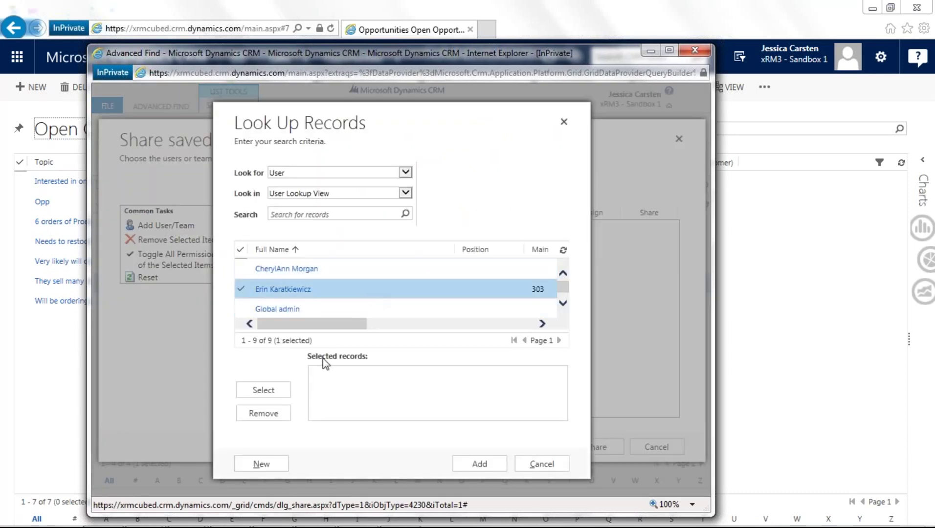
{"action": "left_click", "coordinate": [260, 391]}
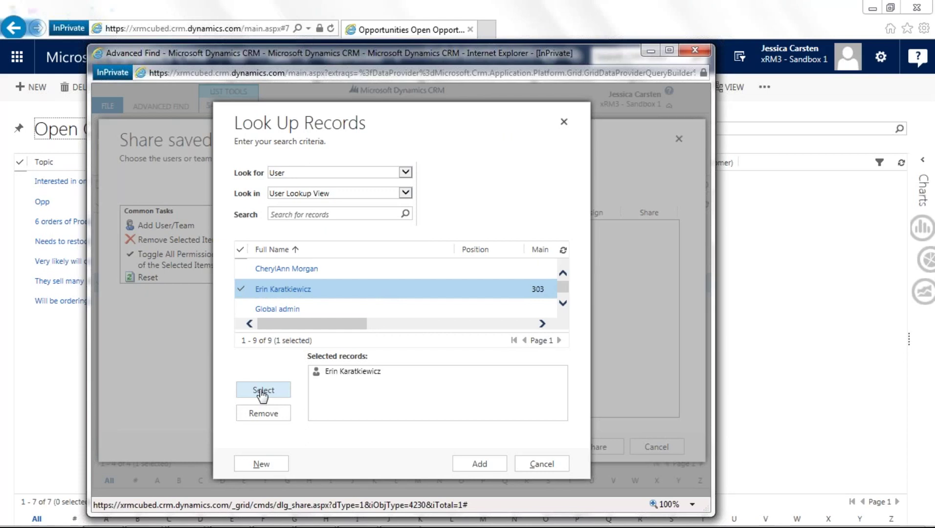
{"action": "left_click", "coordinate": [479, 465]}
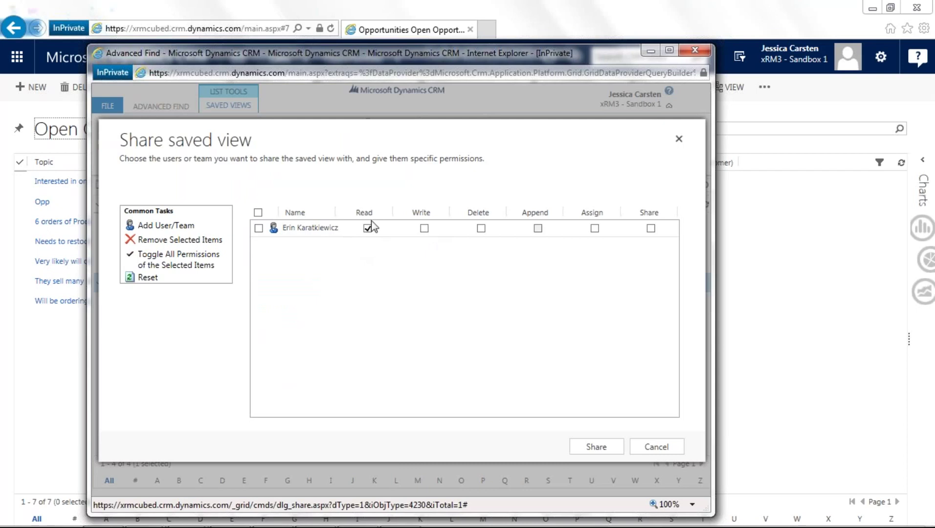
Step: Grant the added user the Share permission on the saved view in addition to Read
{"action": "left_click", "coordinate": [424, 228]}
{"action": "left_click", "coordinate": [480, 229]}
{"action": "left_click", "coordinate": [594, 228]}
{"action": "left_click", "coordinate": [650, 229]}
{"action": "left_click", "coordinate": [424, 229]}
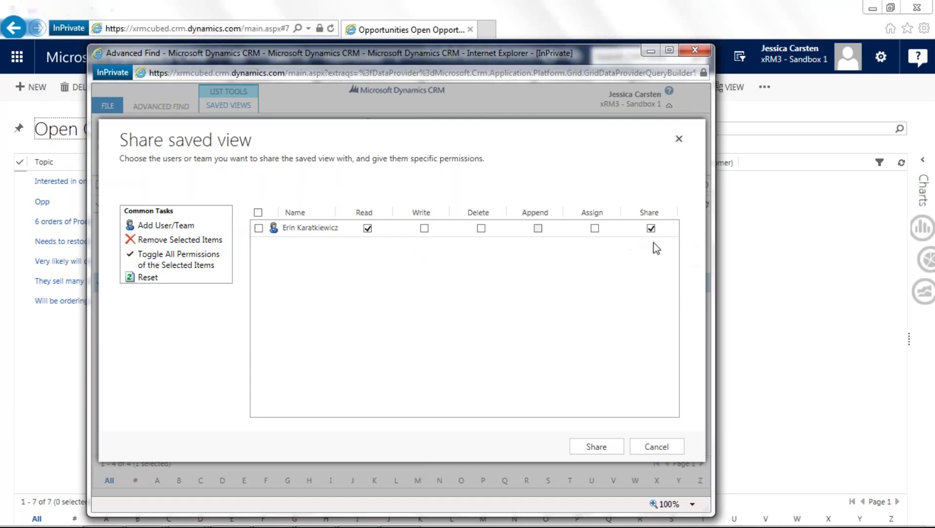
Step: Grant the user the Write, Delete and Assign permissions as well, and share the saved view
{"action": "left_click", "coordinate": [424, 228]}
{"action": "left_click", "coordinate": [480, 229]}
{"action": "left_click", "coordinate": [594, 228]}
{"action": "left_click", "coordinate": [596, 446]}
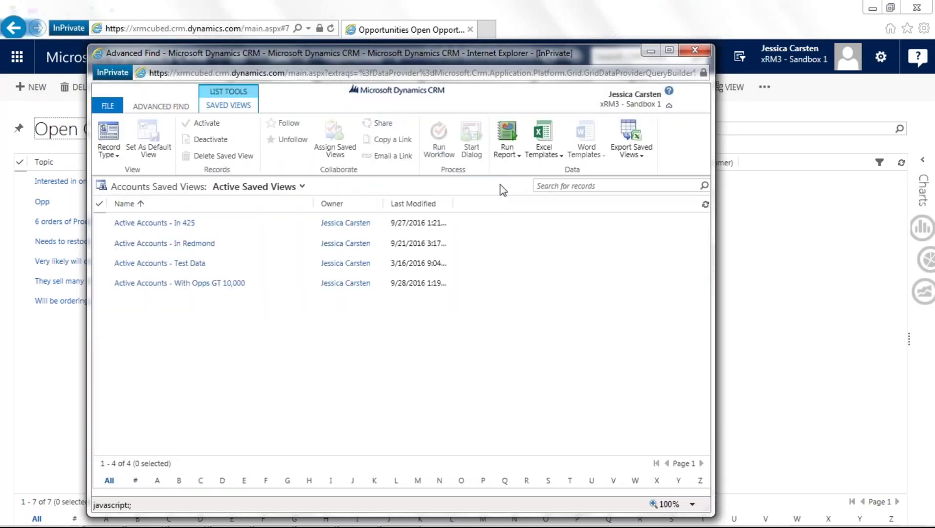
Step: Reopen the Active Accounts - With Opps GT 10,000 query from the saved views list and close the Advanced Find window
{"action": "left_click", "coordinate": [164, 100]}
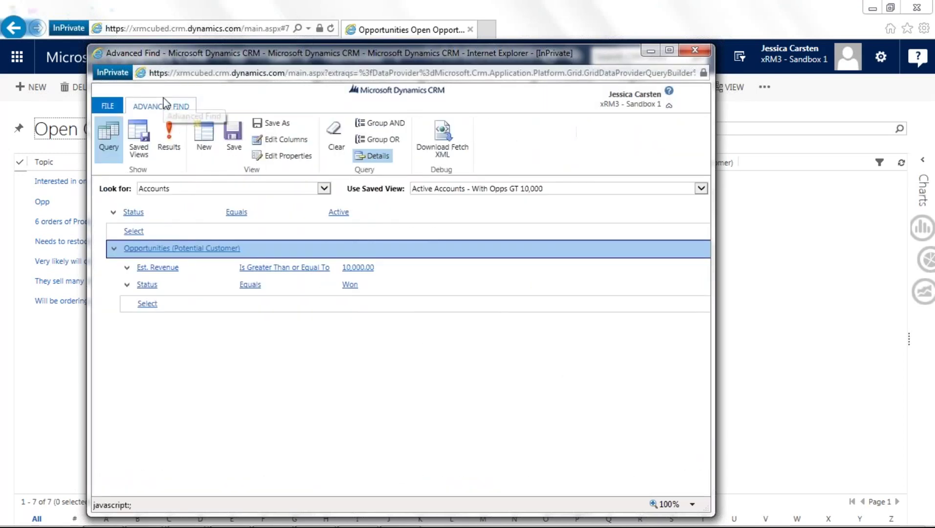
{"action": "left_click", "coordinate": [136, 147]}
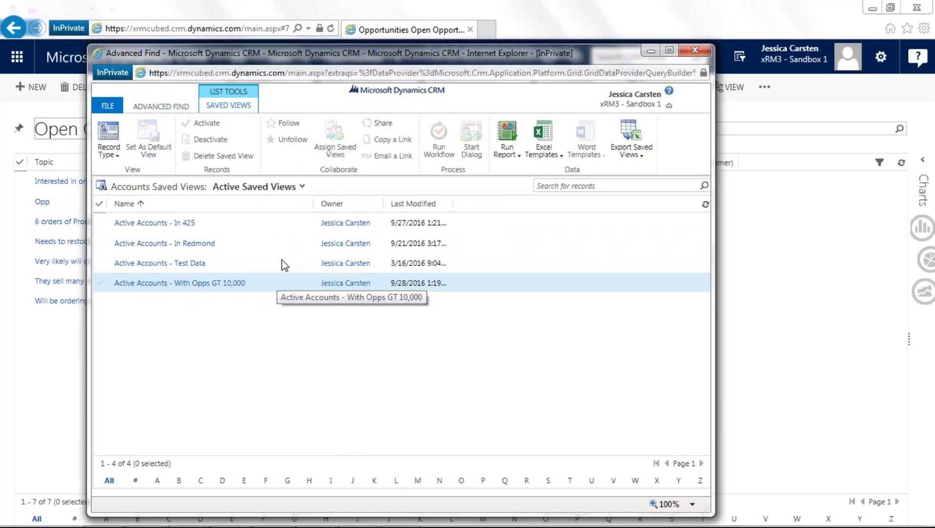
{"action": "left_click", "coordinate": [281, 223]}
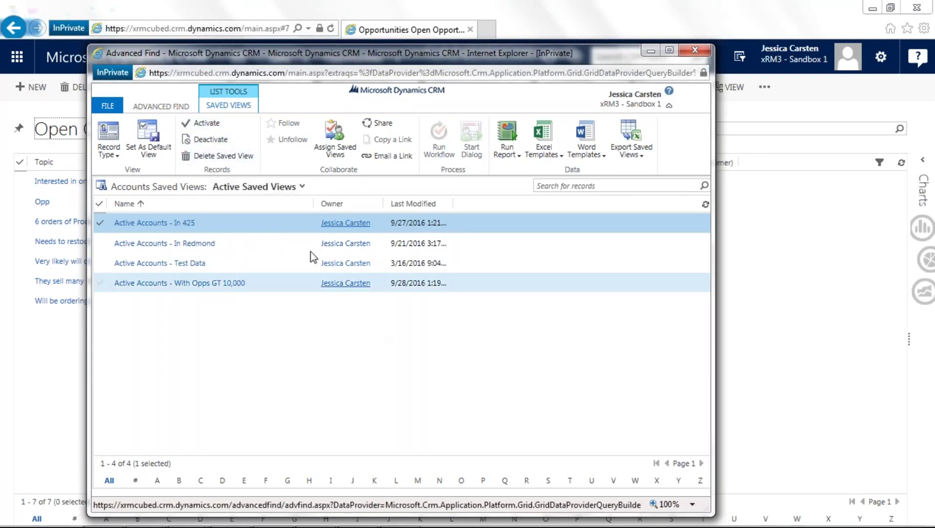
{"action": "left_click", "coordinate": [179, 282]}
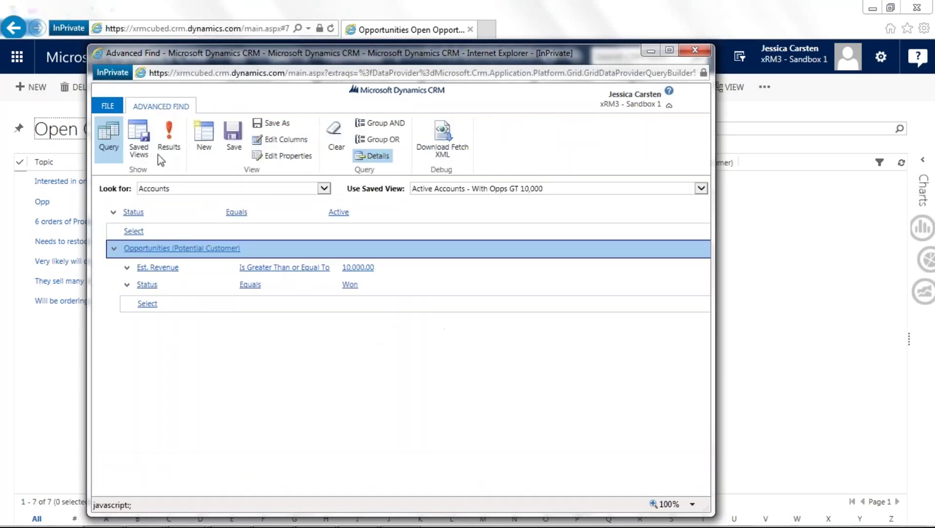
{"action": "left_click", "coordinate": [696, 51]}
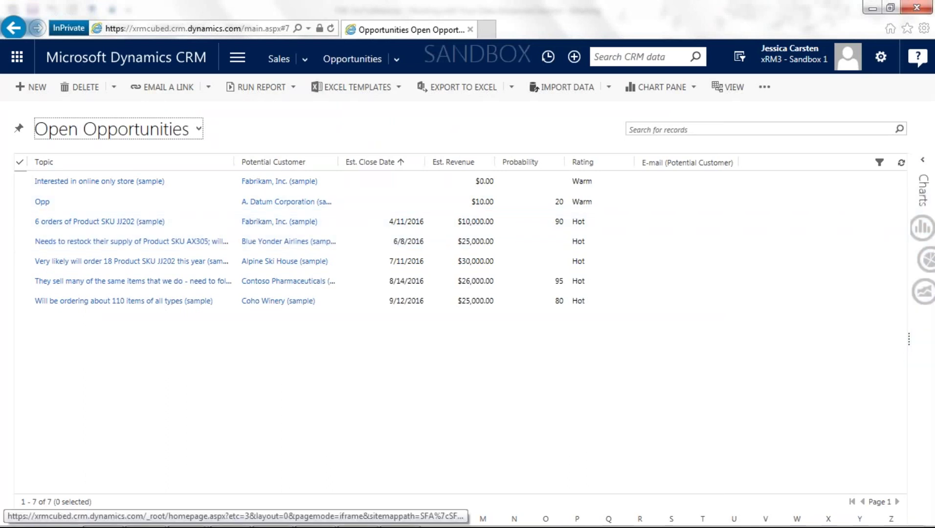
Step: Expand the chart pane beside the Open Opportunities list and display the Sales Pipeline system chart
{"action": "left_click", "coordinate": [929, 163]}
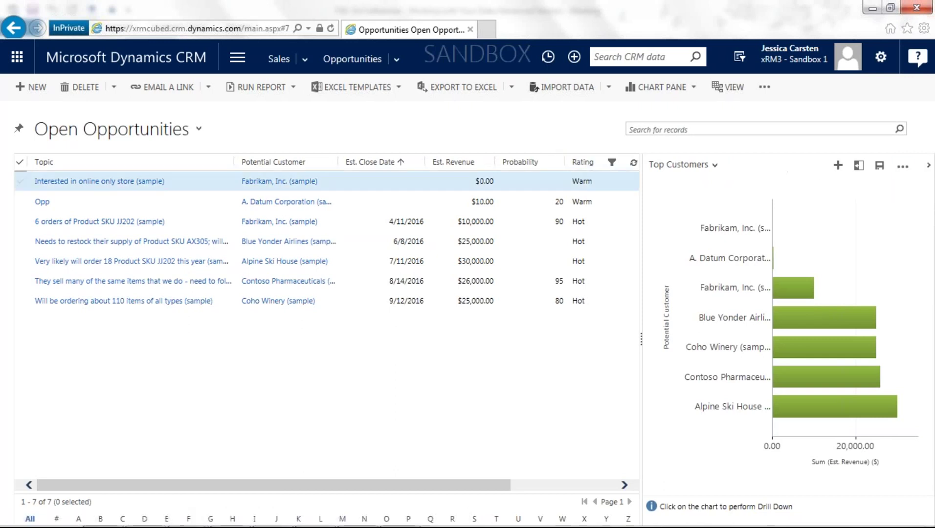
{"action": "left_click", "coordinate": [702, 166]}
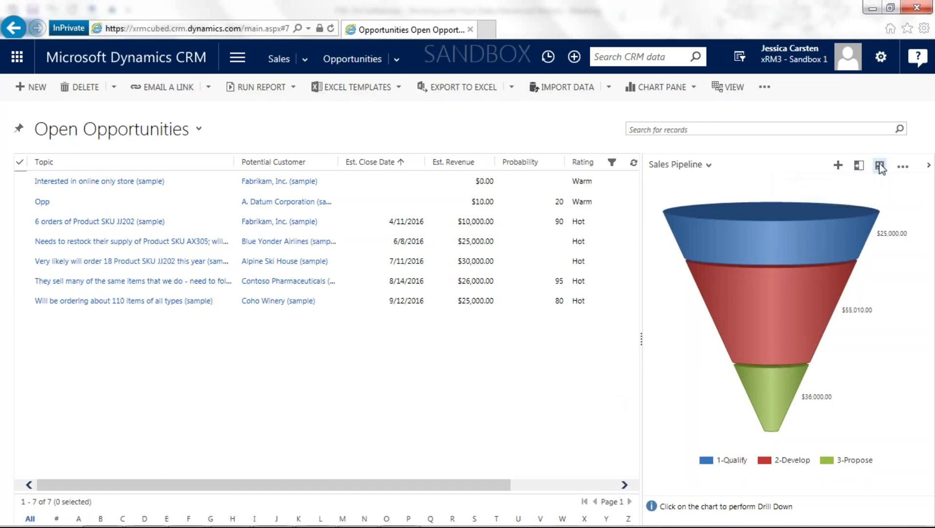
{"action": "left_click", "coordinate": [699, 167]}
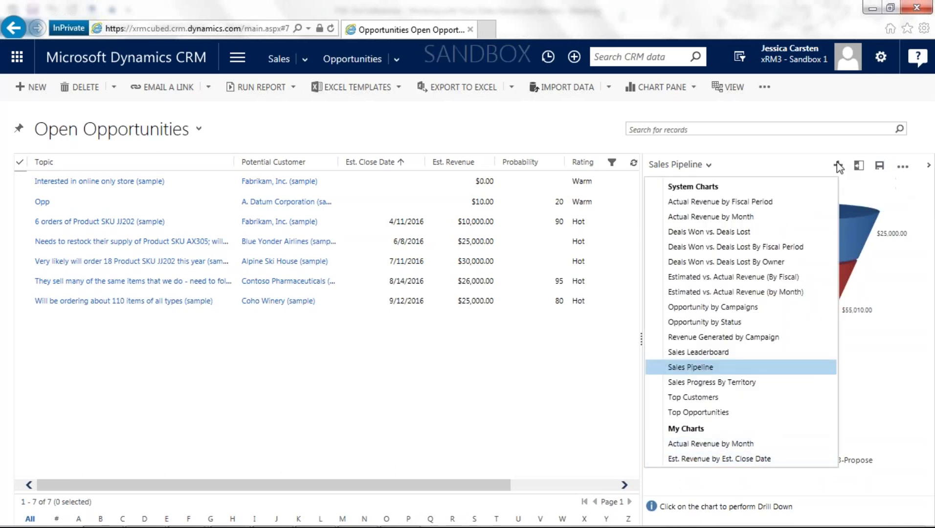
{"action": "left_click", "coordinate": [846, 169]}
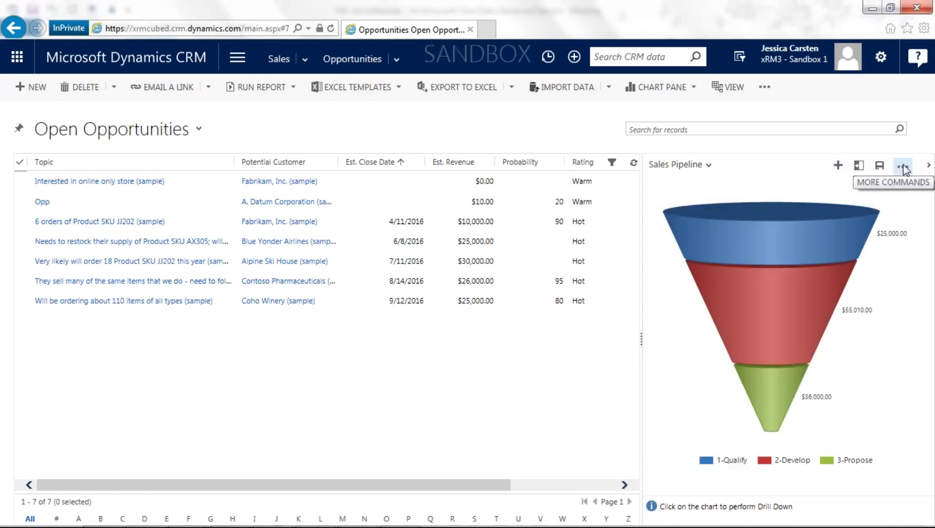
Step: Save a copy of the Sales Pipeline chart under the name Sales Pipeline-Copy(1), keeping the proposed description
{"action": "left_click", "coordinate": [880, 166]}
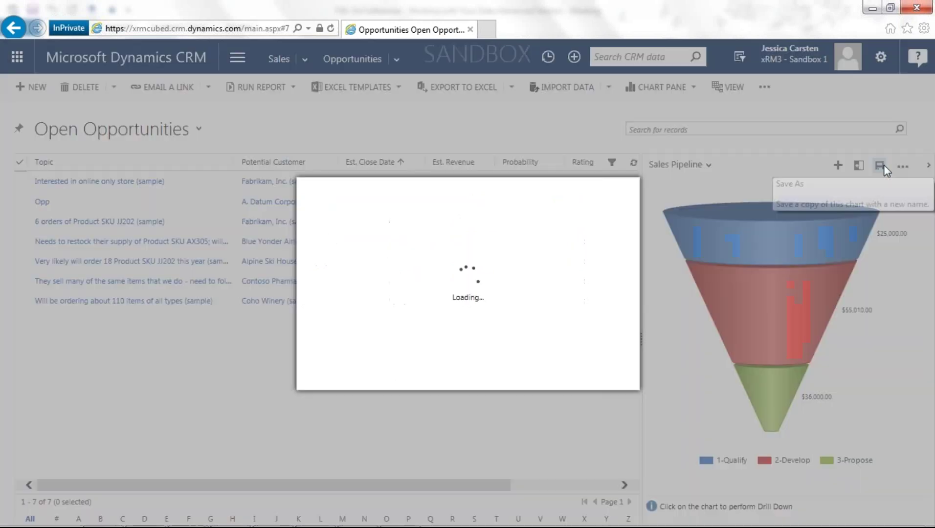
{"action": "left_click", "coordinate": [453, 278]}
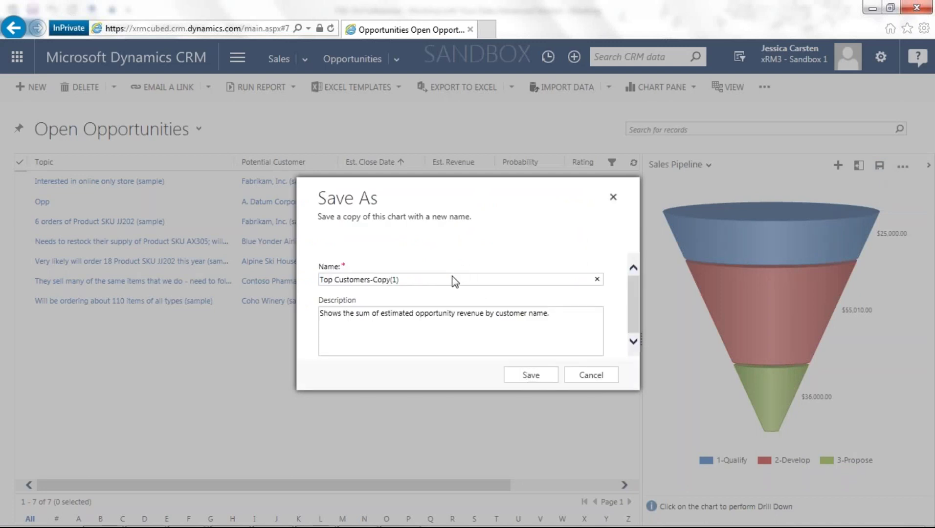
{"action": "double_click", "coordinate": [394, 279]}
{"action": "key", "text": "BackSpace"}
{"action": "key", "text": "BackSpace"}
{"action": "key", "text": "BackSpace"}
{"action": "key", "text": "BackSpace"}
{"action": "key", "text": "BackSpace"}
{"action": "key", "text": "BackSpace"}
{"action": "key", "text": "BackSpace"}
{"action": "key", "text": "BackSpace"}
{"action": "key", "text": "BackSpace"}
{"action": "key", "text": "BackSpace"}
{"action": "key", "text": "BackSpace"}
{"action": "key", "text": "BackSpace"}
{"action": "key", "text": "BackSpace"}
{"action": "key", "text": "BackSpace"}
{"action": "key", "text": "BackSpace"}
{"action": "left_click", "coordinate": [528, 376]}
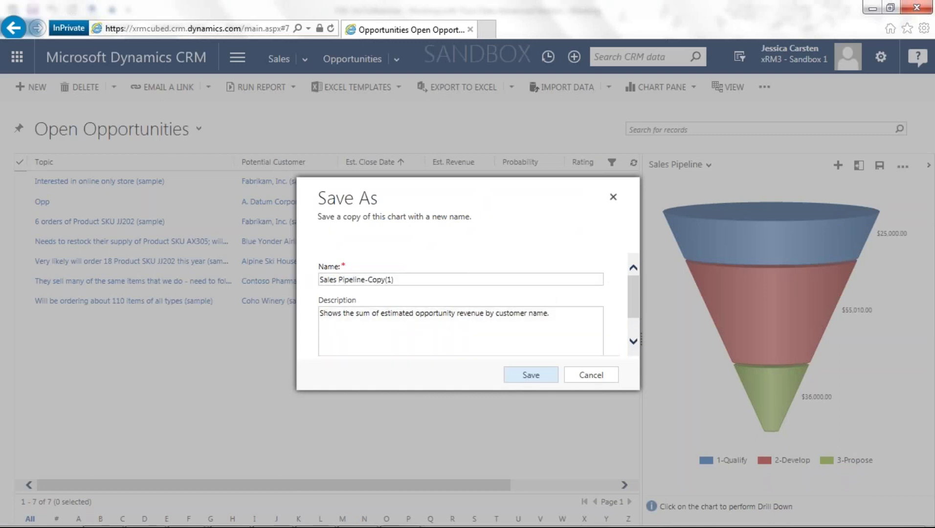
{"action": "left_click", "coordinate": [537, 380]}
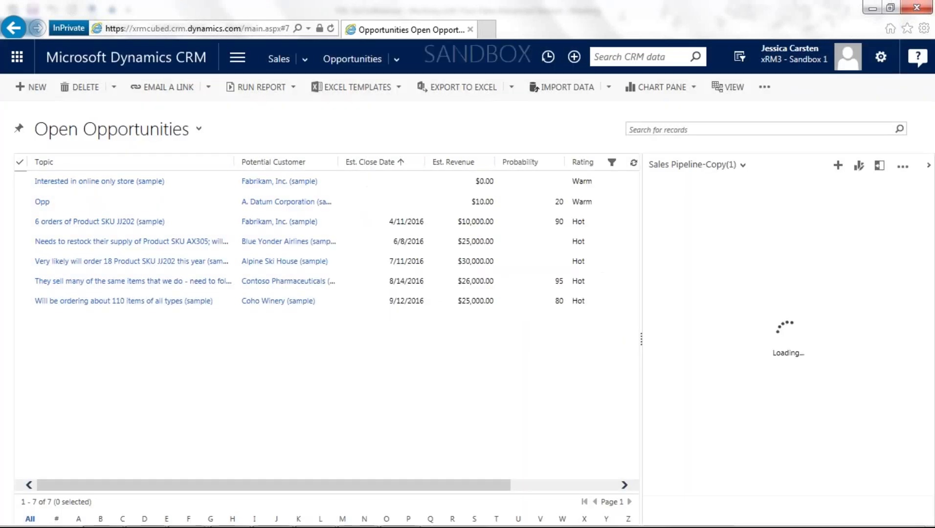
Step: Select the personal chart Sales Pipeline-Copy(1) under My Charts and open it in the Chart Designer
{"action": "left_click", "coordinate": [726, 167]}
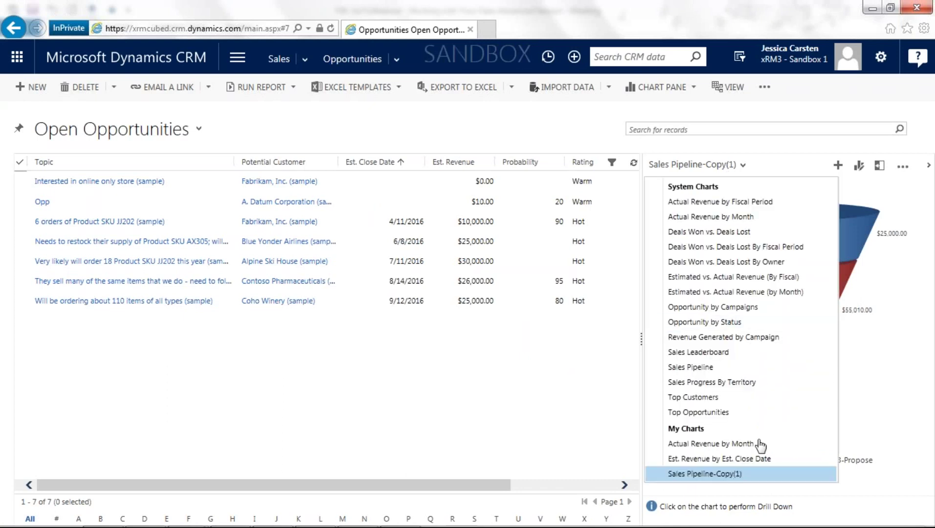
{"action": "left_click", "coordinate": [748, 474]}
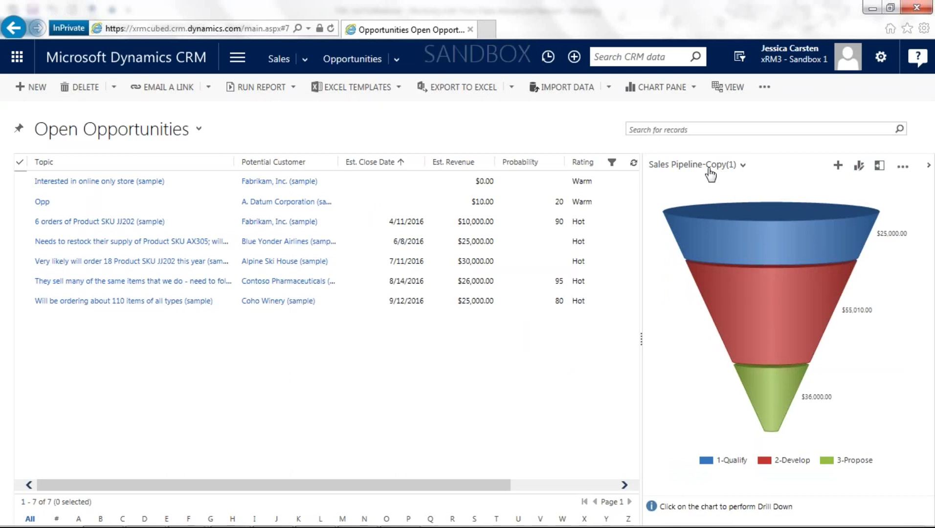
{"action": "left_click", "coordinate": [858, 167]}
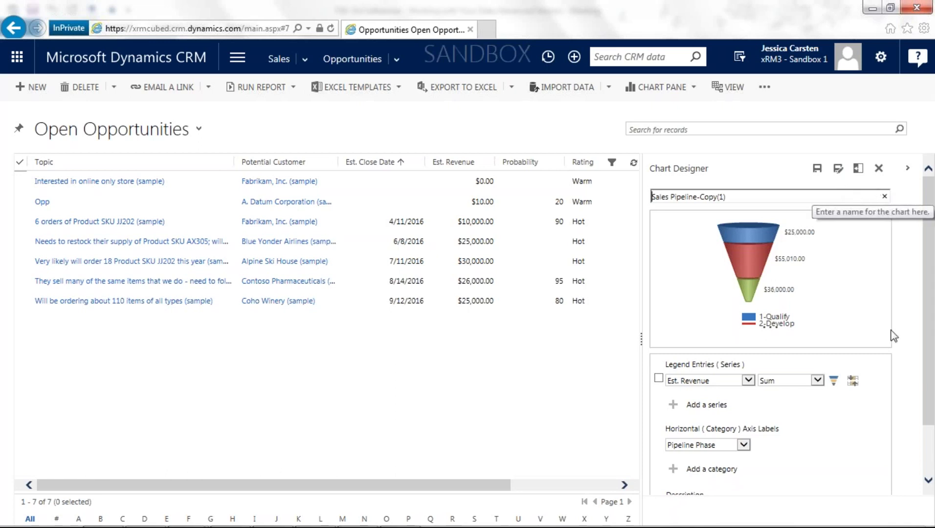
Step: Keep Est. Revenue as the series field and change the series' chart type to Bar
{"action": "scroll", "coordinate": [827, 430], "scroll_direction": "down", "scroll_amount": 1}
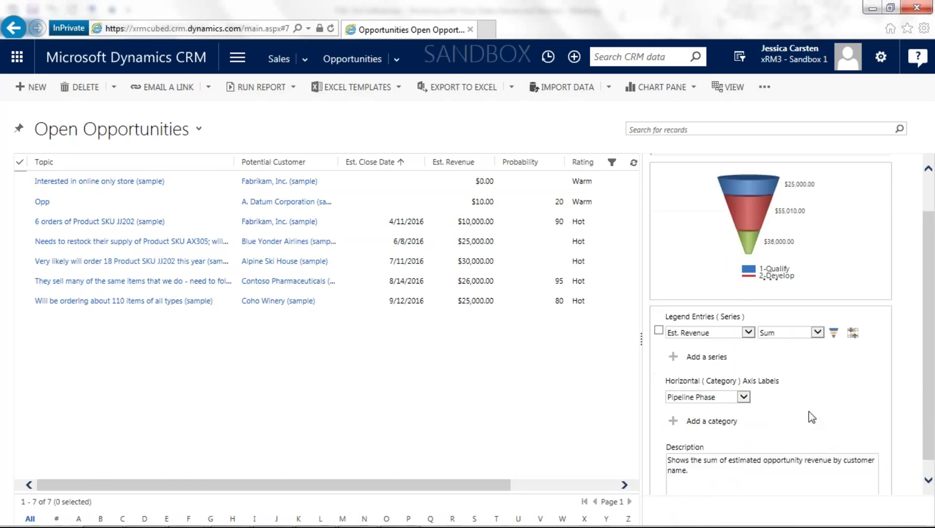
{"action": "left_click", "coordinate": [748, 333]}
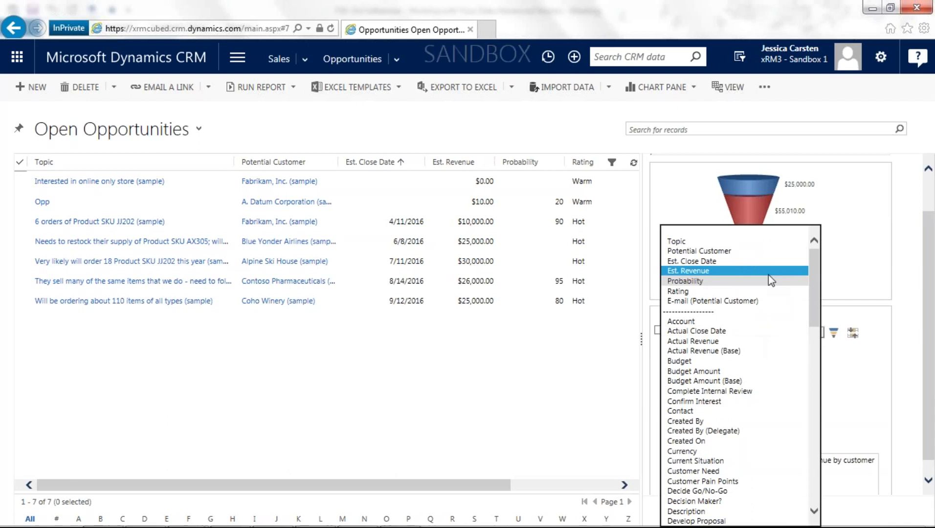
{"action": "left_click", "coordinate": [792, 271]}
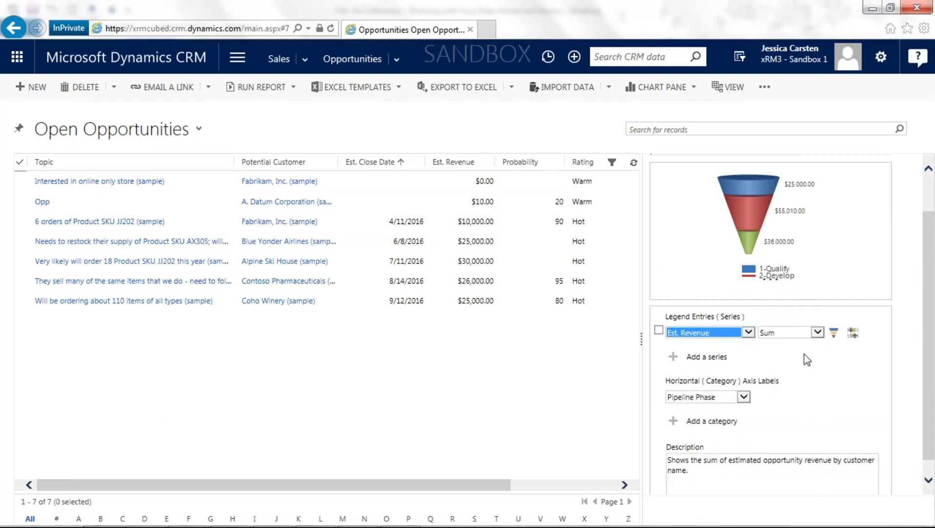
{"action": "left_click", "coordinate": [833, 333]}
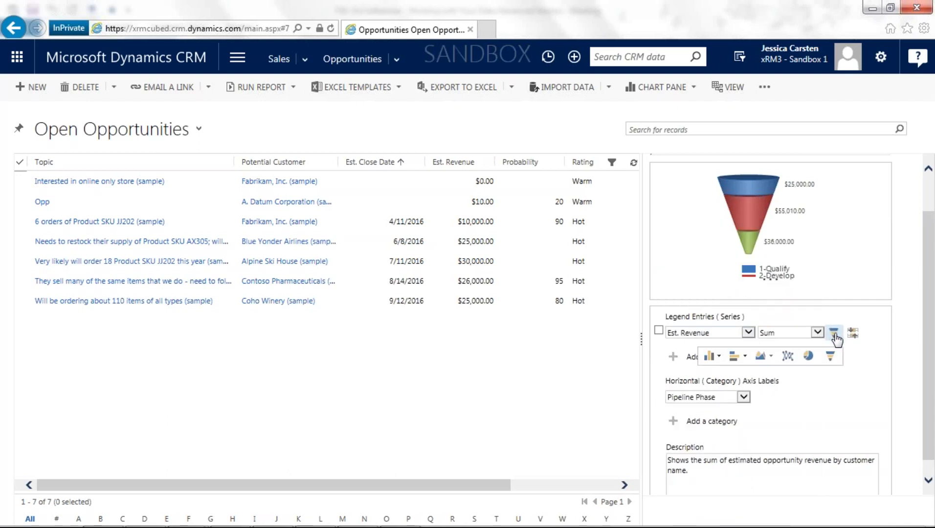
{"action": "left_click", "coordinate": [733, 358]}
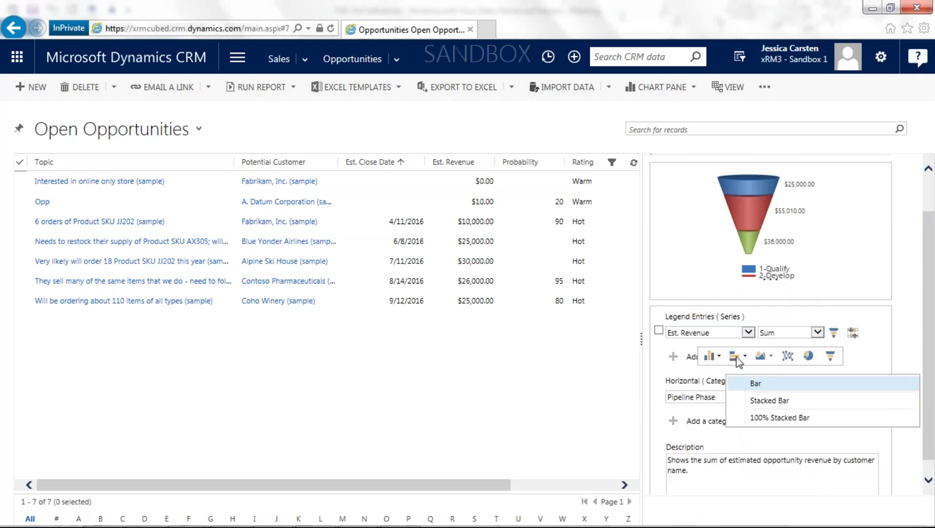
{"action": "left_click", "coordinate": [772, 389]}
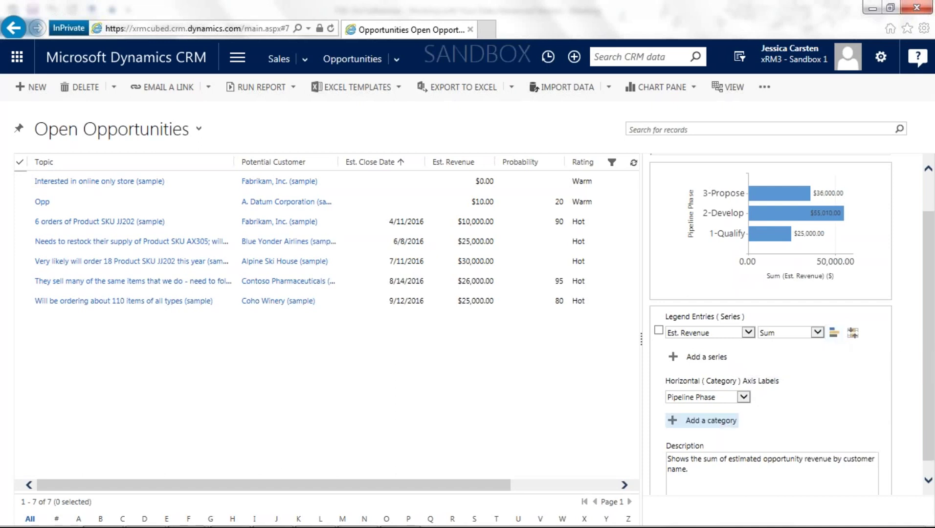
Step: Add Owner as a second horizontal axis category below Pipeline Phase and save the chart
{"action": "left_click", "coordinate": [697, 428]}
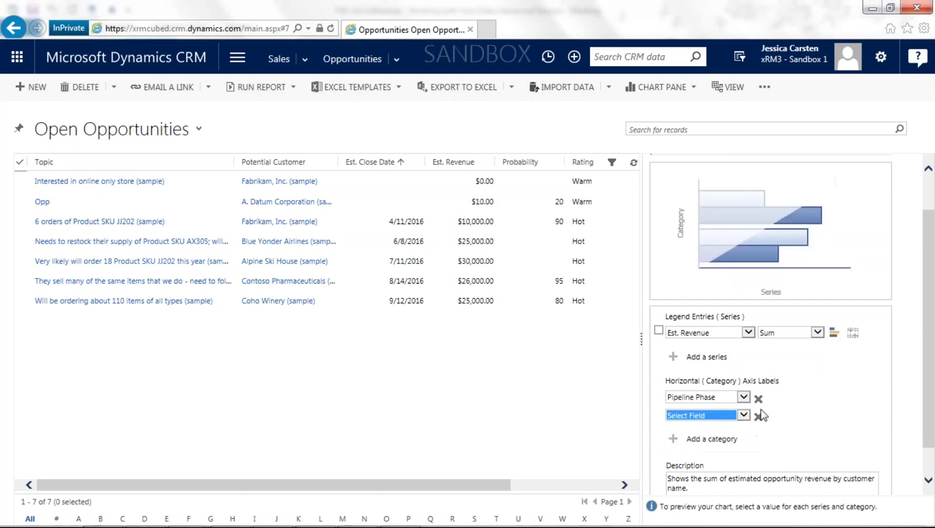
{"action": "left_click", "coordinate": [746, 414]}
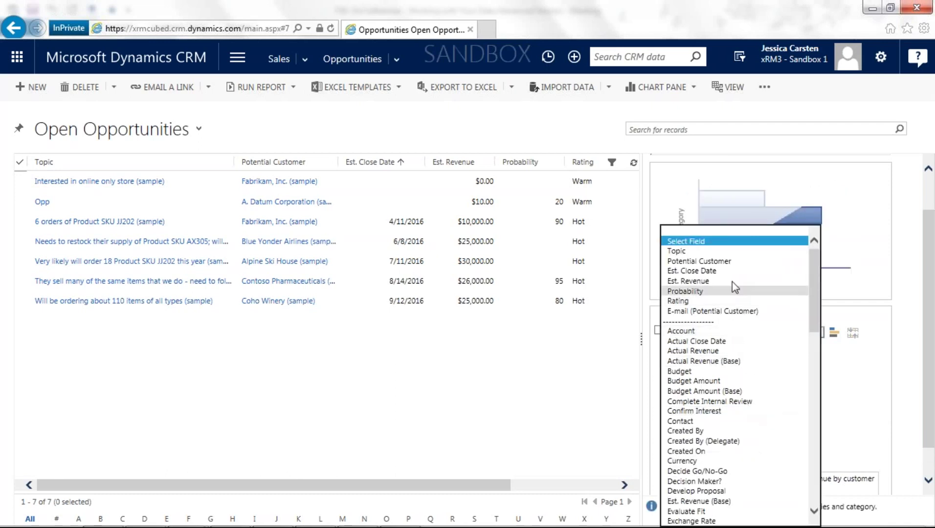
{"action": "scroll", "coordinate": [744, 311], "scroll_direction": "down", "scroll_amount": 10}
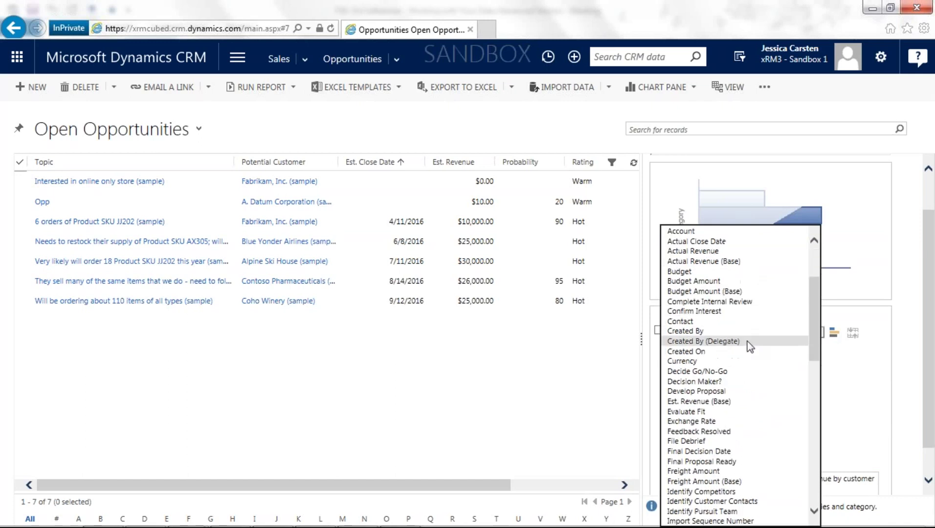
{"action": "left_click", "coordinate": [718, 411]}
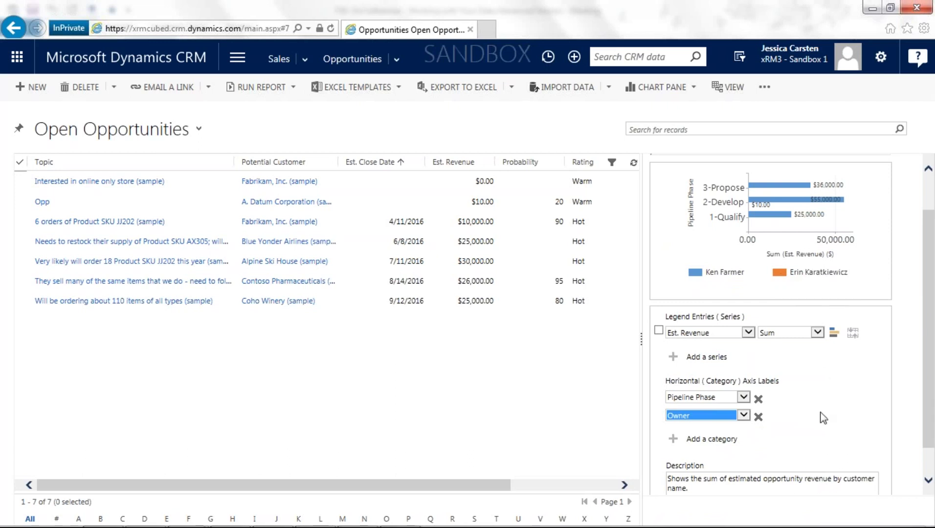
{"action": "scroll", "coordinate": [930, 250], "scroll_direction": "up", "scroll_amount": 2}
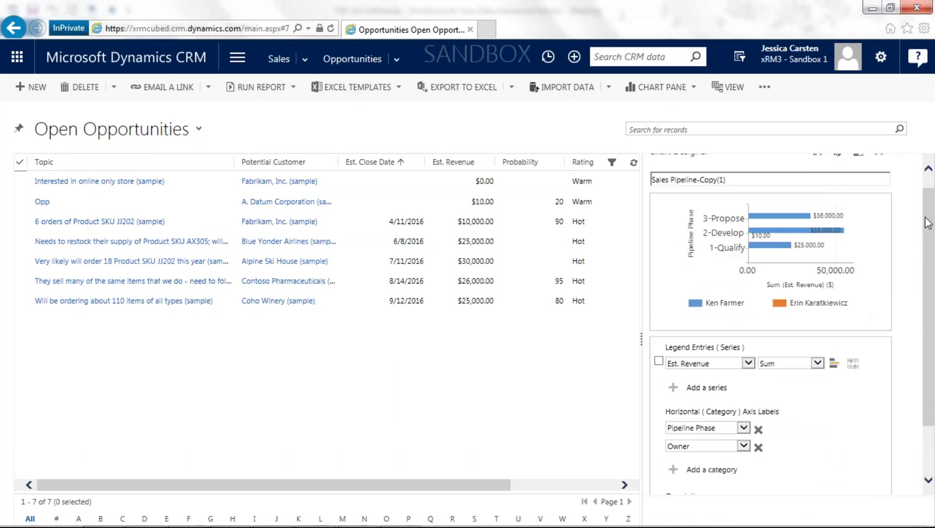
{"action": "left_click", "coordinate": [817, 170]}
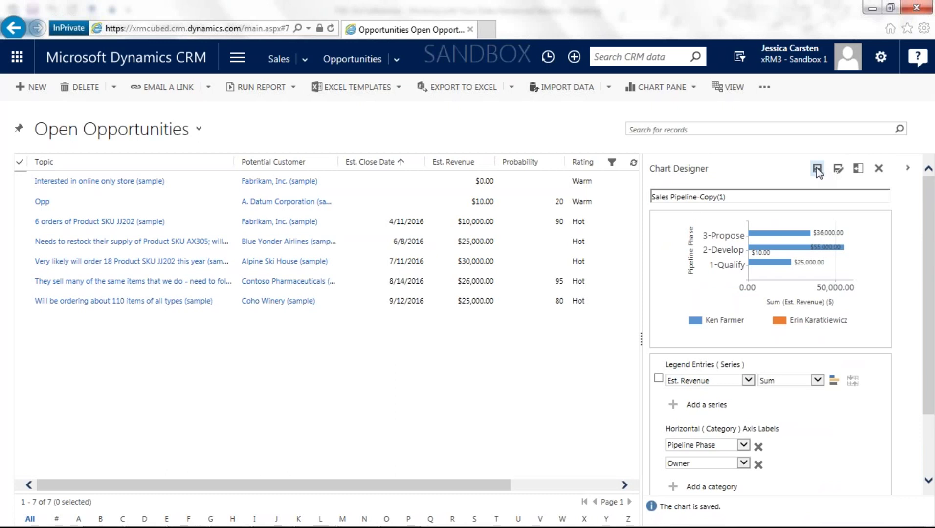
Step: Rename the chart Sales Pipeline- Bar, save it and close the Chart Designer
{"action": "left_click", "coordinate": [754, 197]}
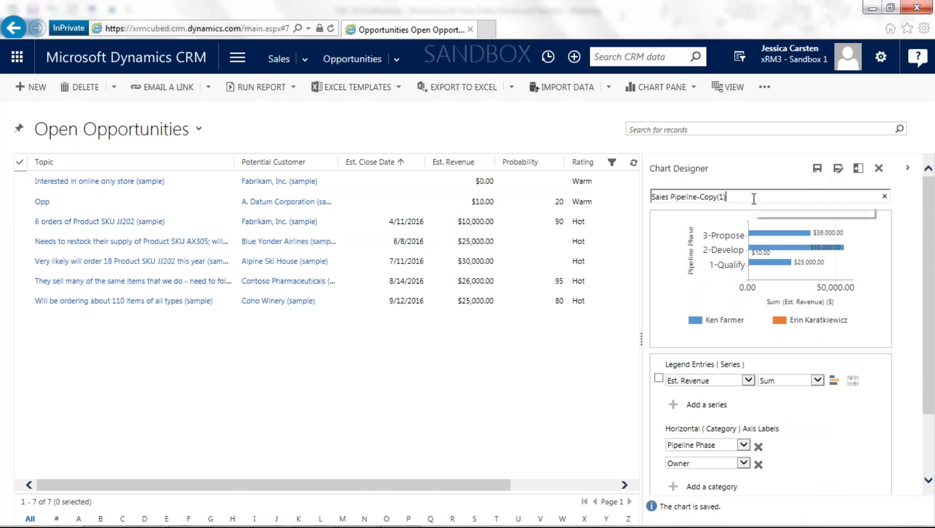
{"action": "double_click", "coordinate": [712, 197]}
{"action": "left_click_drag", "start_coordinate": [697, 200], "coordinate": [706, 199]}
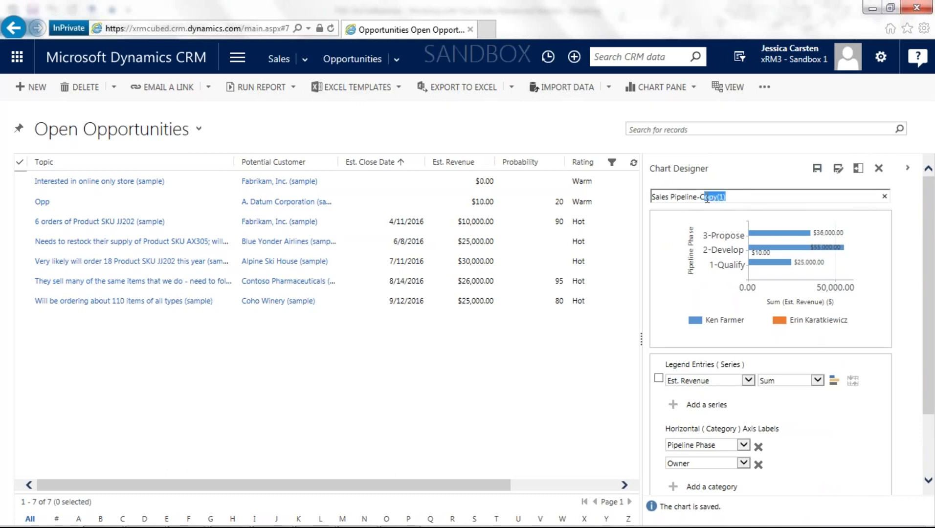
{"action": "key", "text": "BackSpace"}
{"action": "key", "text": "BackSpace"}
{"action": "left_click", "coordinate": [817, 168]}
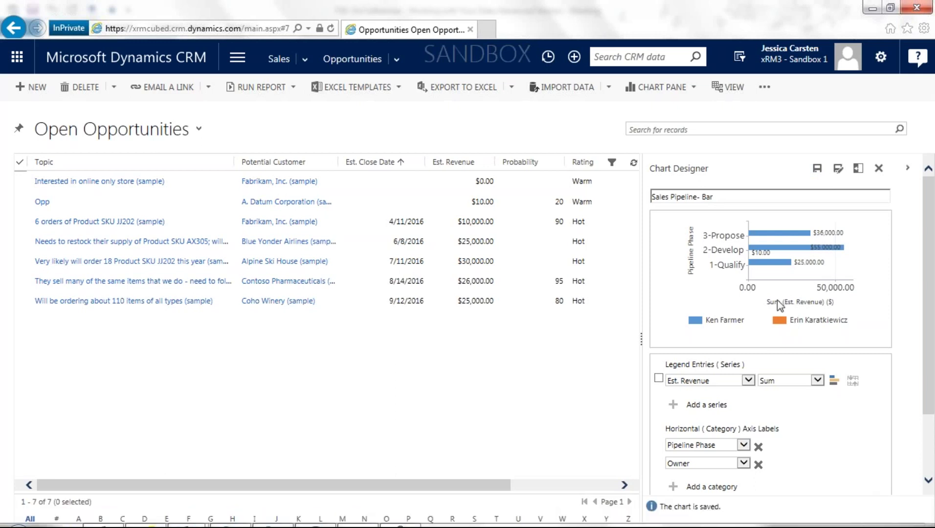
{"action": "left_click", "coordinate": [879, 168]}
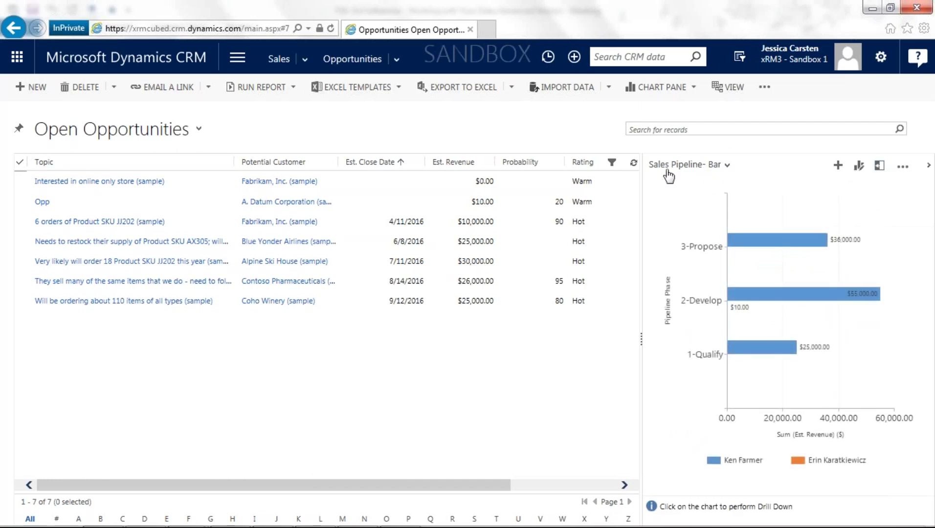
Step: Check the chart list for Sales Pipeline- Bar under My Charts and examine the displayed bar chart
{"action": "left_click", "coordinate": [702, 171]}
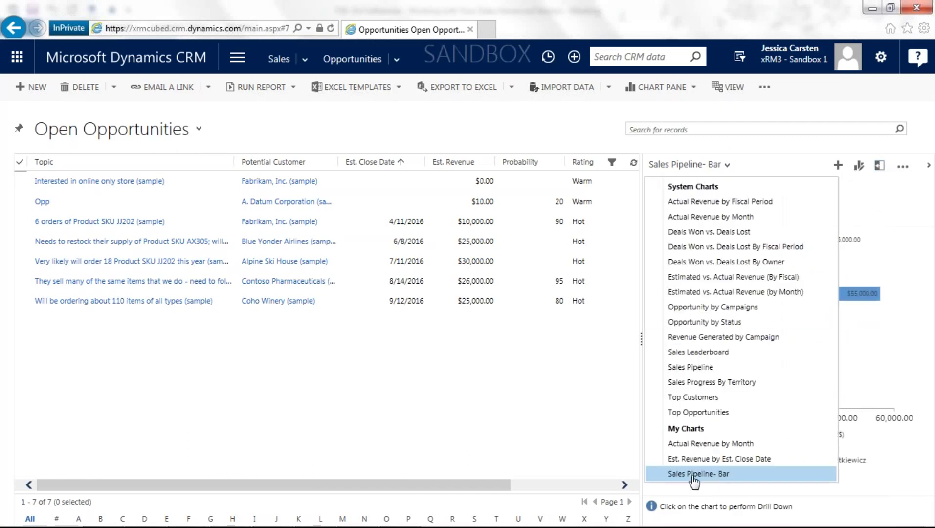
{"action": "left_click", "coordinate": [878, 197]}
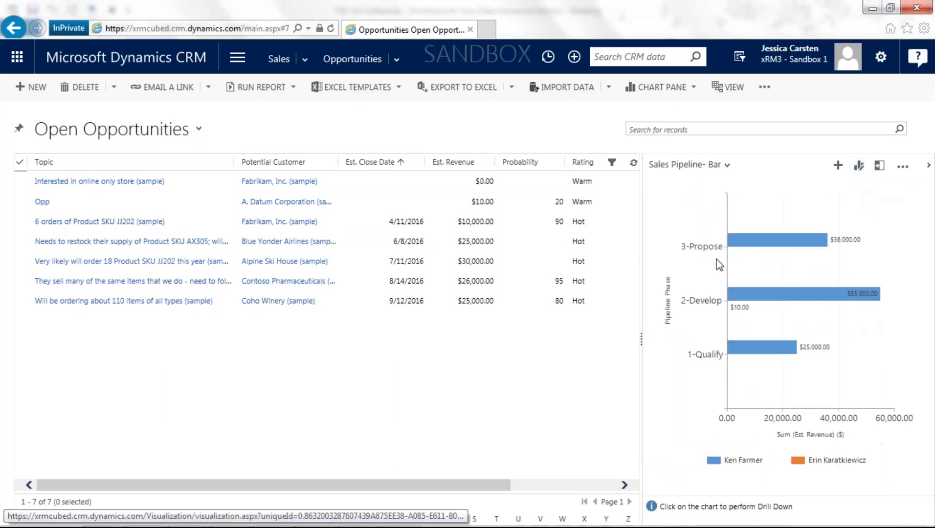
{"action": "mouse_move", "coordinate": [851, 297]}
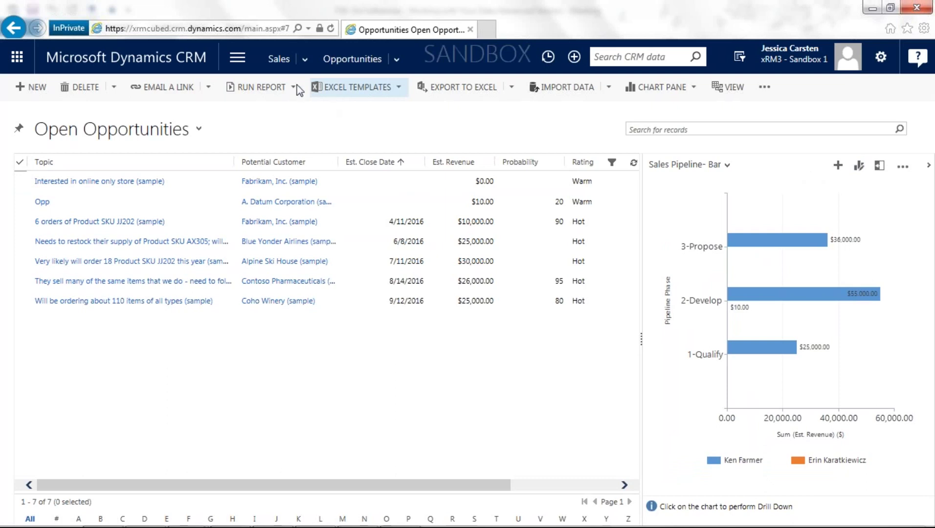
Step: Go to the Sales dashboards and switch to the xRM3 Overview Dashboard
{"action": "left_click", "coordinate": [238, 63]}
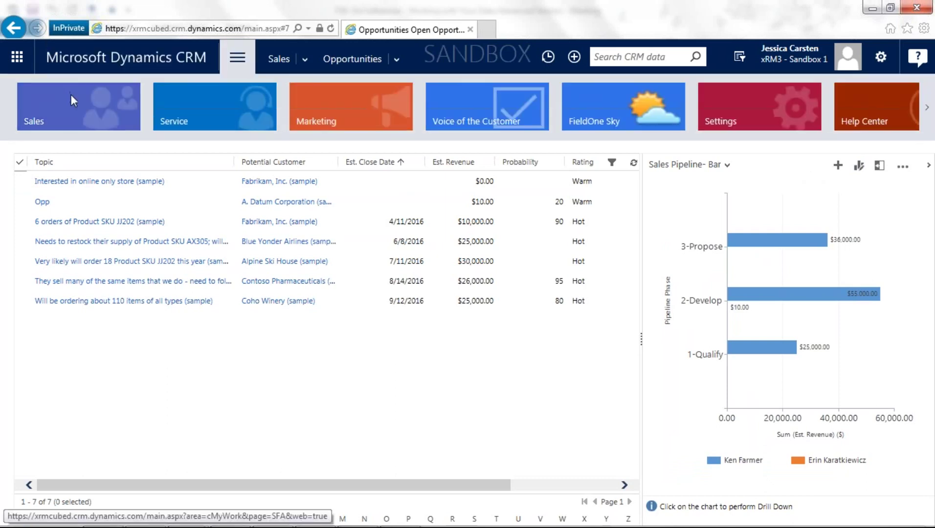
{"action": "left_click", "coordinate": [87, 99]}
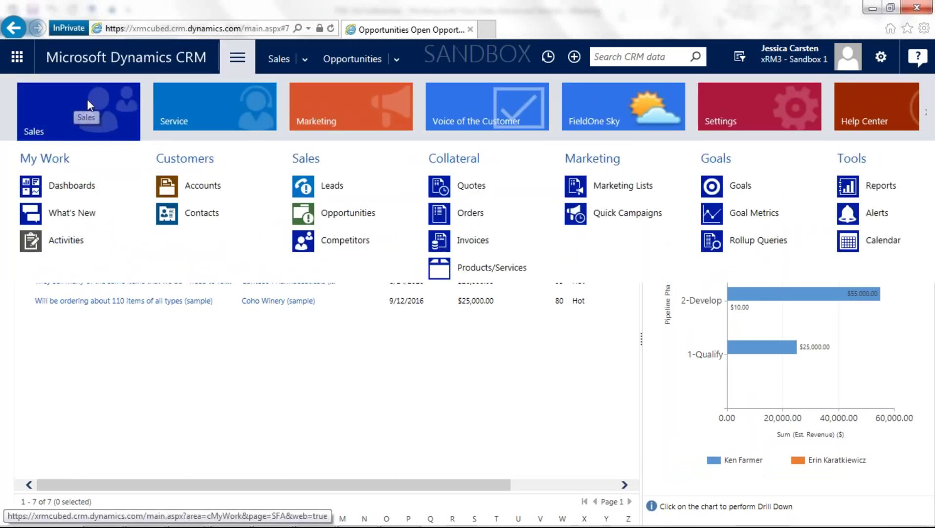
{"action": "left_click", "coordinate": [63, 185]}
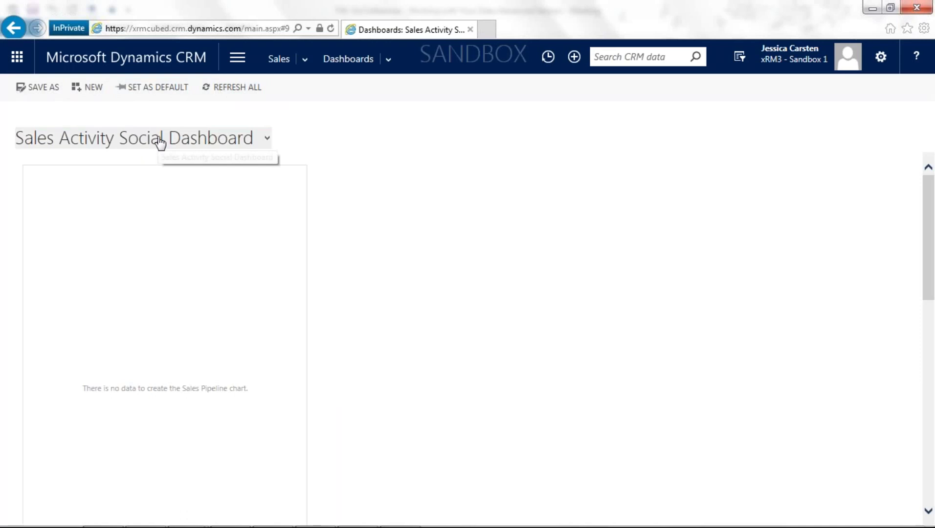
{"action": "left_click", "coordinate": [186, 130]}
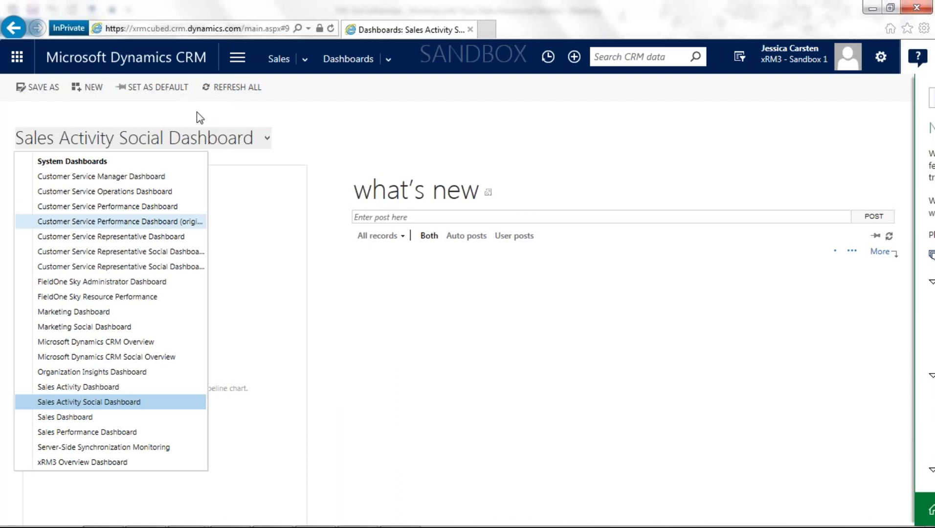
{"action": "left_click", "coordinate": [78, 462]}
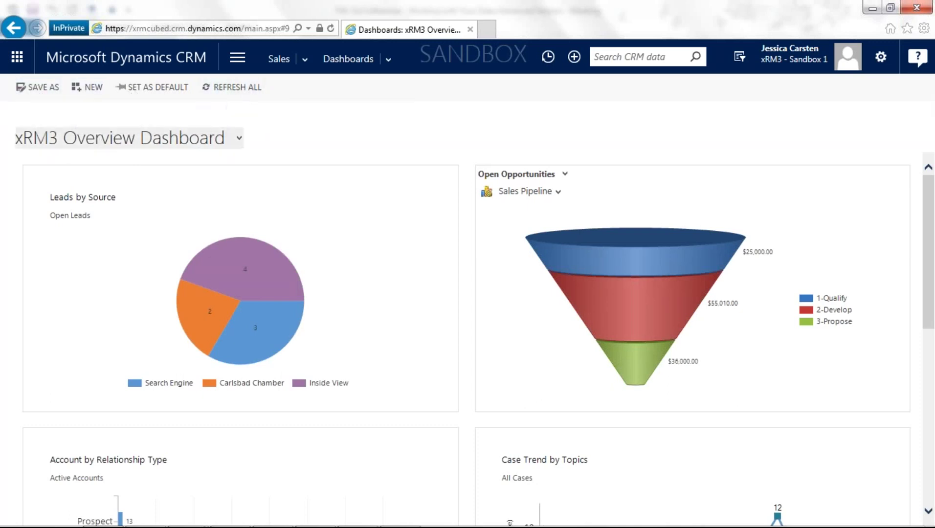
Step: Save a copy of the dashboard named xRM3 Overview Dashboard - Copy
{"action": "left_click", "coordinate": [38, 88]}
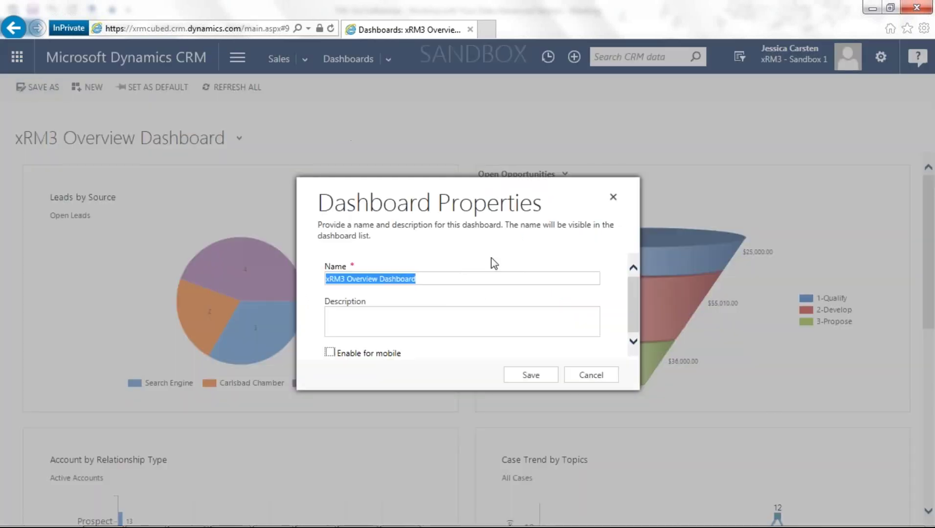
{"action": "left_click", "coordinate": [429, 278]}
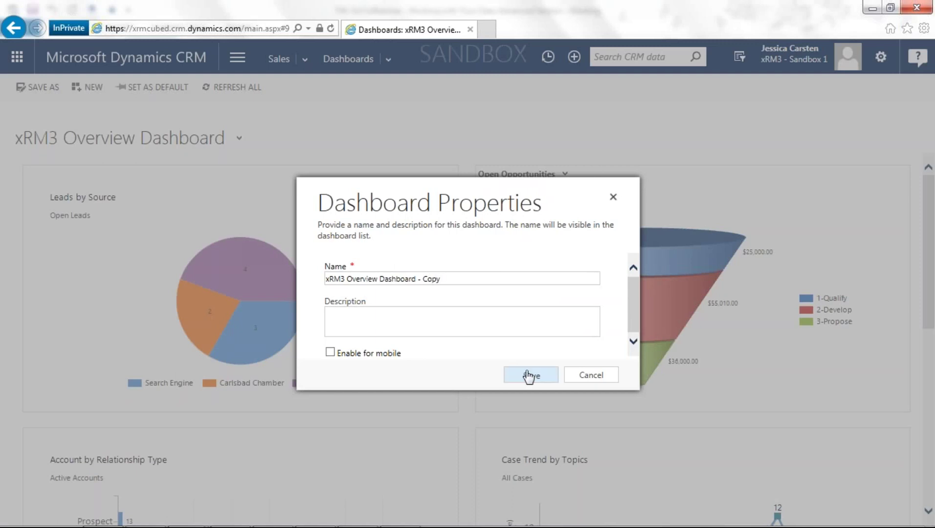
{"action": "left_click", "coordinate": [529, 375]}
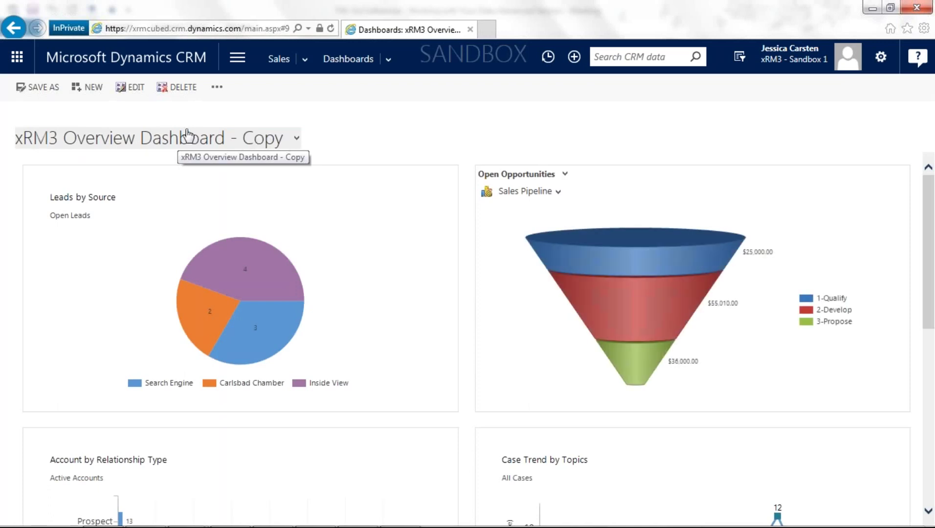
Step: Open the copied dashboard for editing and look through its chart components
{"action": "left_click", "coordinate": [136, 88]}
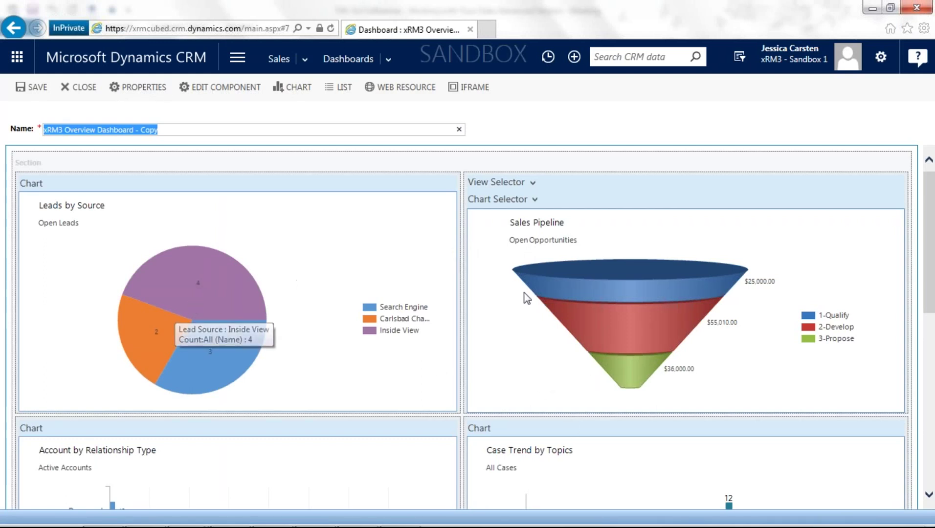
{"action": "scroll", "coordinate": [506, 480], "scroll_direction": "down", "scroll_amount": 2}
{"action": "scroll", "coordinate": [509, 476], "scroll_direction": "down", "scroll_amount": 1}
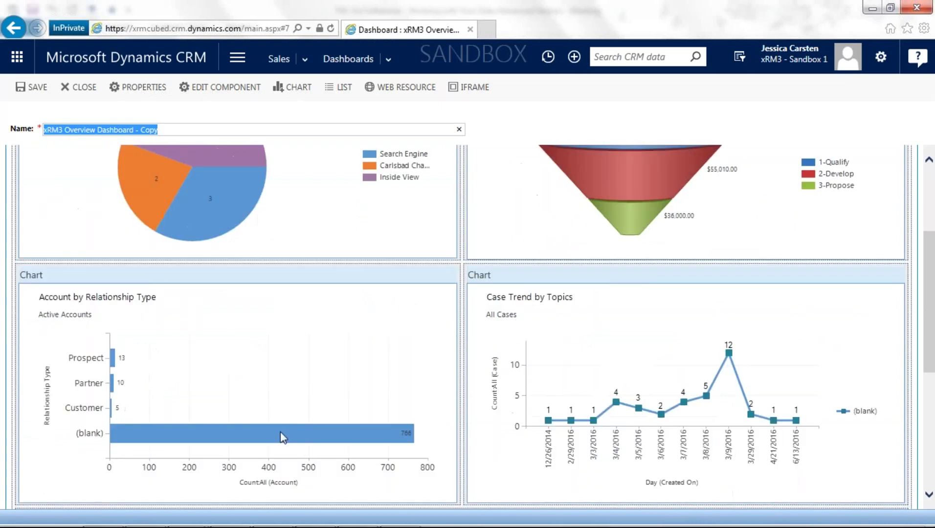
{"action": "scroll", "coordinate": [568, 453], "scroll_direction": "down", "scroll_amount": 2}
{"action": "scroll", "coordinate": [451, 452], "scroll_direction": "up", "scroll_amount": 5}
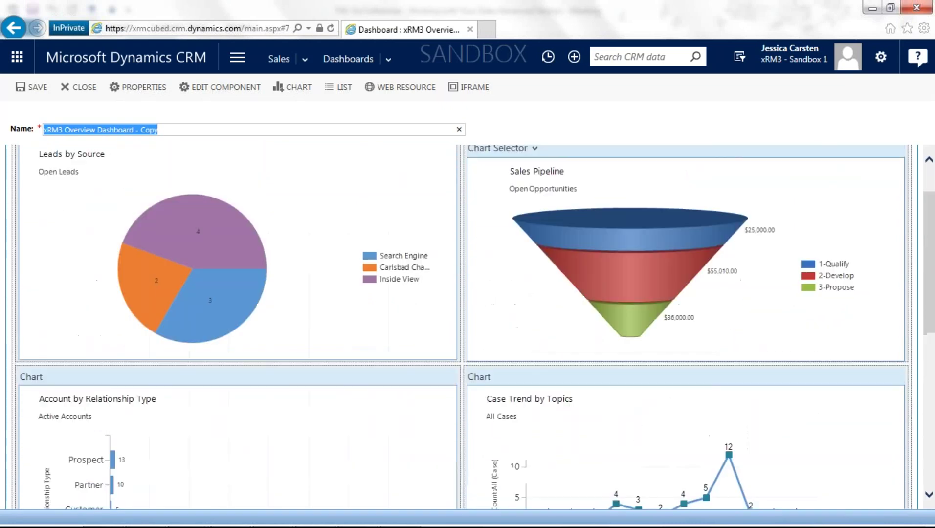
Step: Set the default chart of the Leads by Source component to Lead Generation Rate and apply it
{"action": "left_click", "coordinate": [404, 299]}
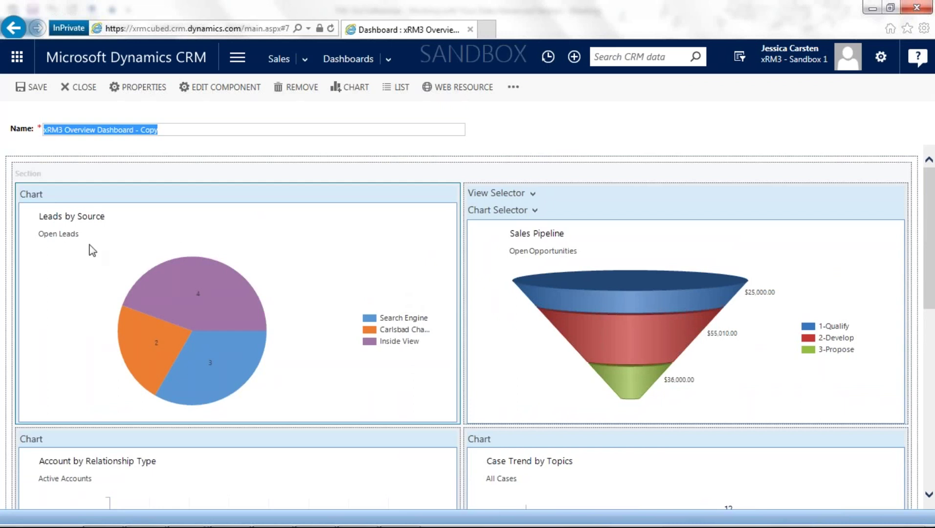
{"action": "double_click", "coordinate": [321, 286]}
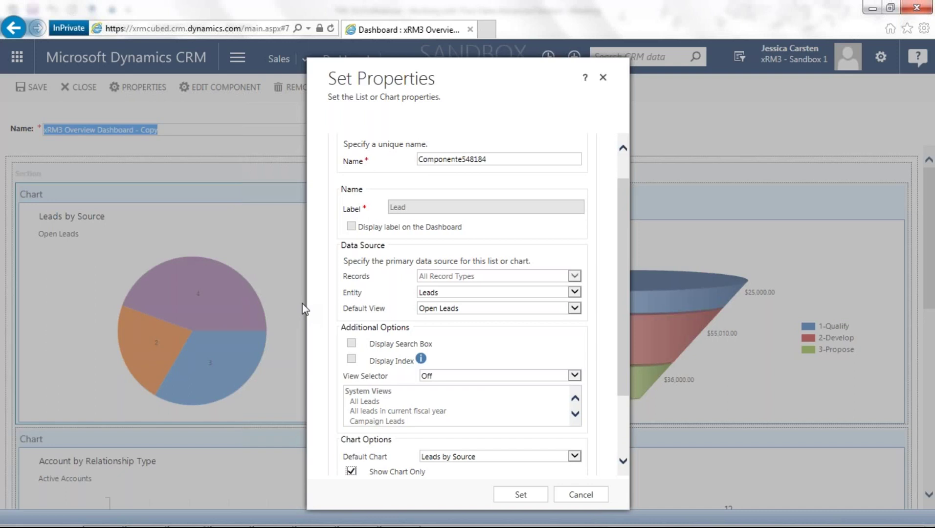
{"action": "left_click_drag", "start_coordinate": [626, 339], "coordinate": [623, 407]}
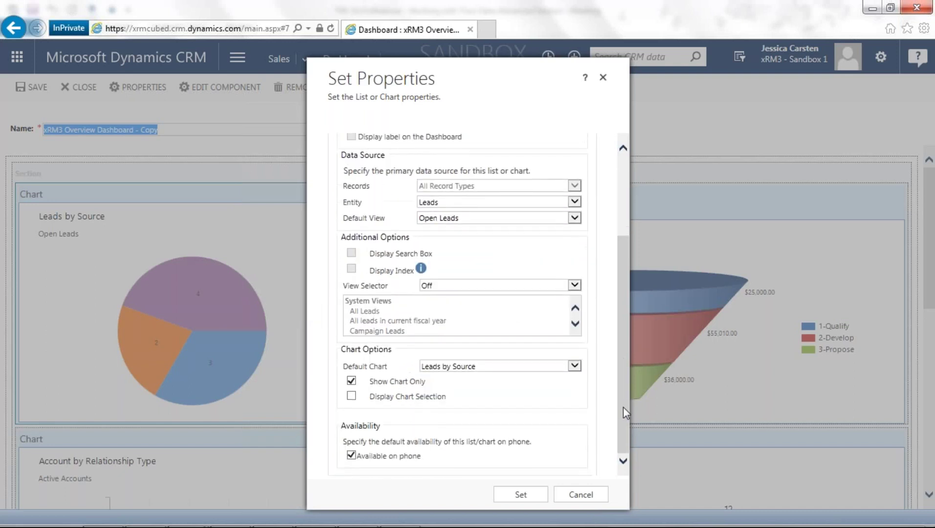
{"action": "left_click", "coordinate": [575, 365]}
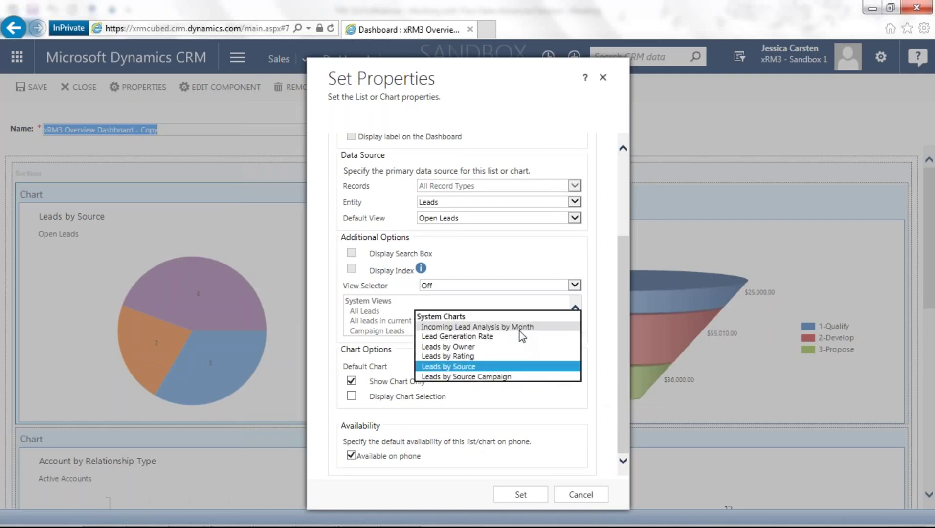
{"action": "key", "text": "Escape"}
{"action": "key", "text": "Up"}
{"action": "left_click", "coordinate": [516, 500]}
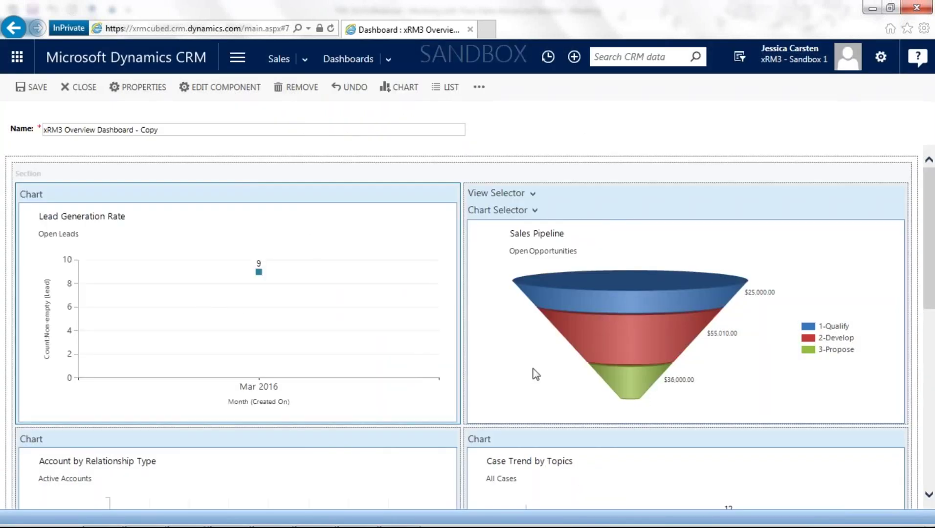
Step: Examine the Sales Pipeline component's view selector choices and chart options, leaving its properties without applying changes
{"action": "left_click", "coordinate": [577, 246]}
{"action": "mouse_move", "coordinate": [732, 524]}
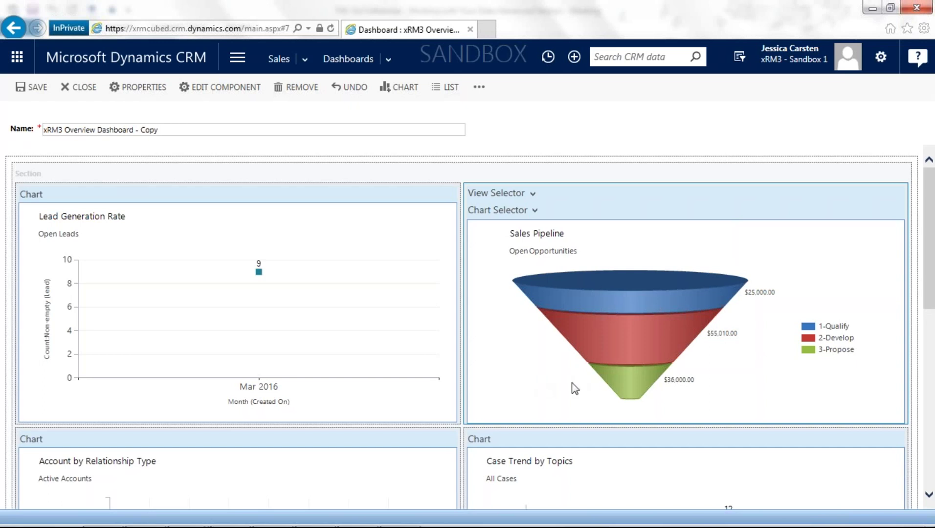
{"action": "double_click", "coordinate": [524, 337]}
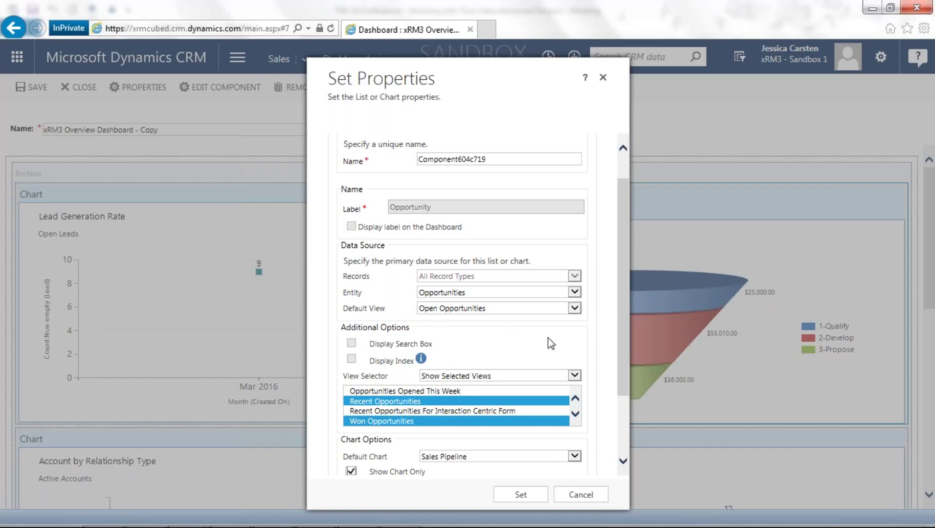
{"action": "left_click", "coordinate": [575, 376]}
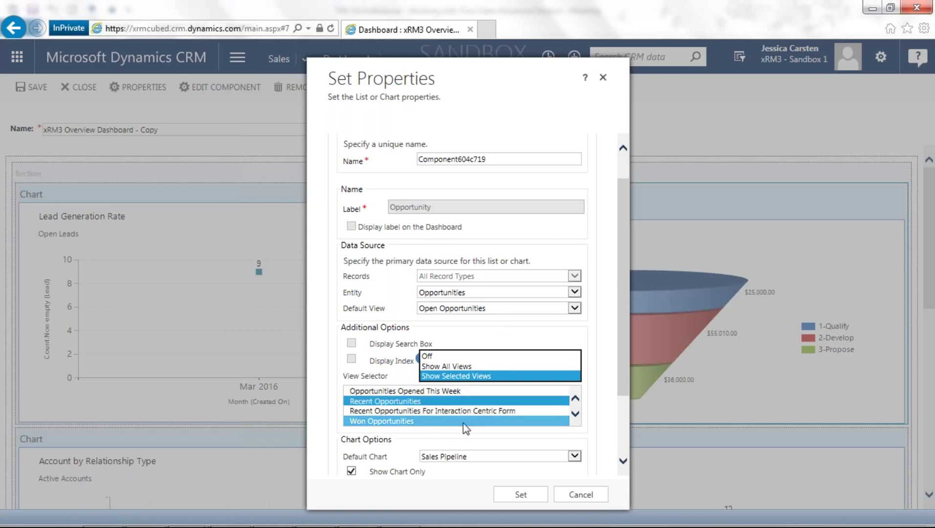
{"action": "left_click", "coordinate": [607, 409]}
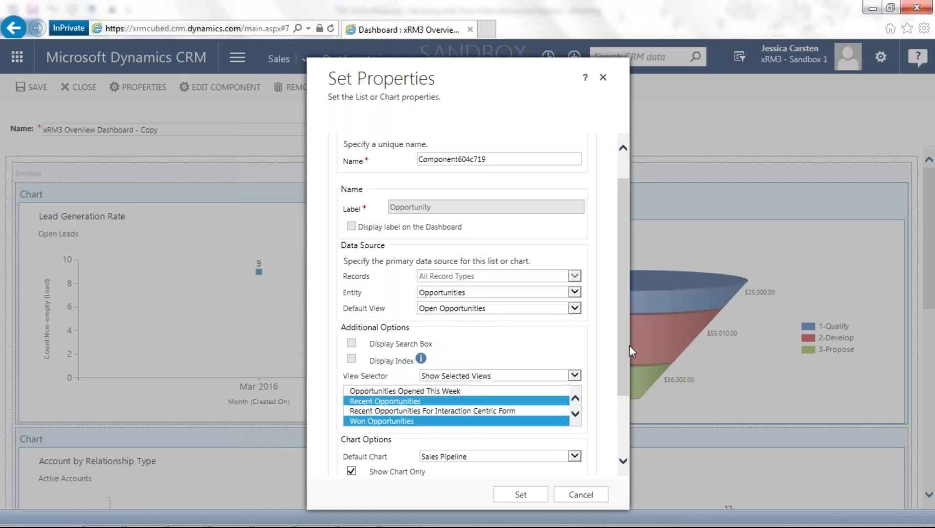
{"action": "scroll", "coordinate": [628, 349], "scroll_direction": "down", "scroll_amount": 3}
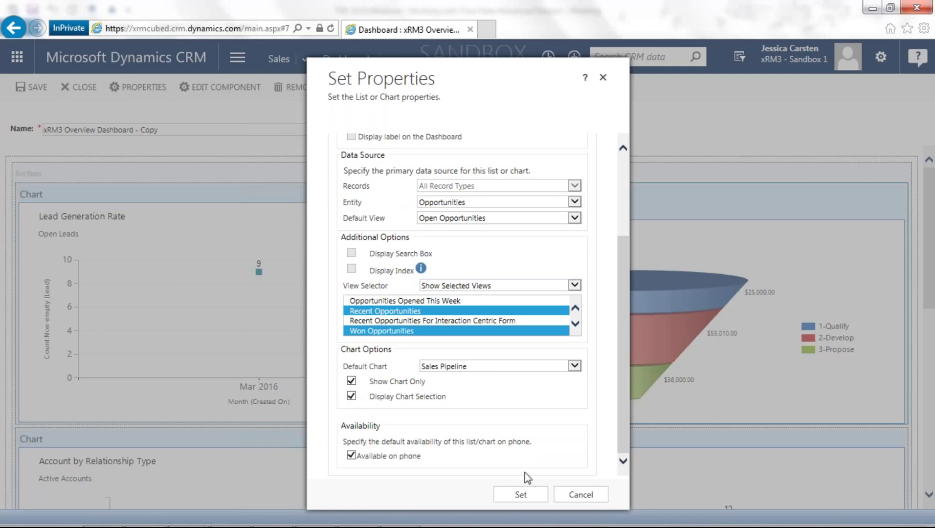
{"action": "left_click", "coordinate": [577, 496]}
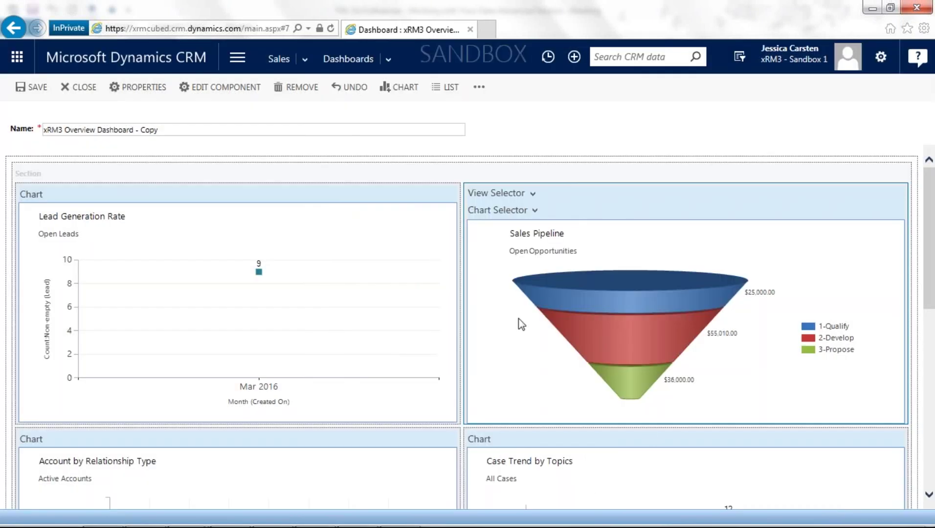
Step: Examine the Add Component options for a list and for a chart, cancelling both without adding anything
{"action": "left_click", "coordinate": [350, 318]}
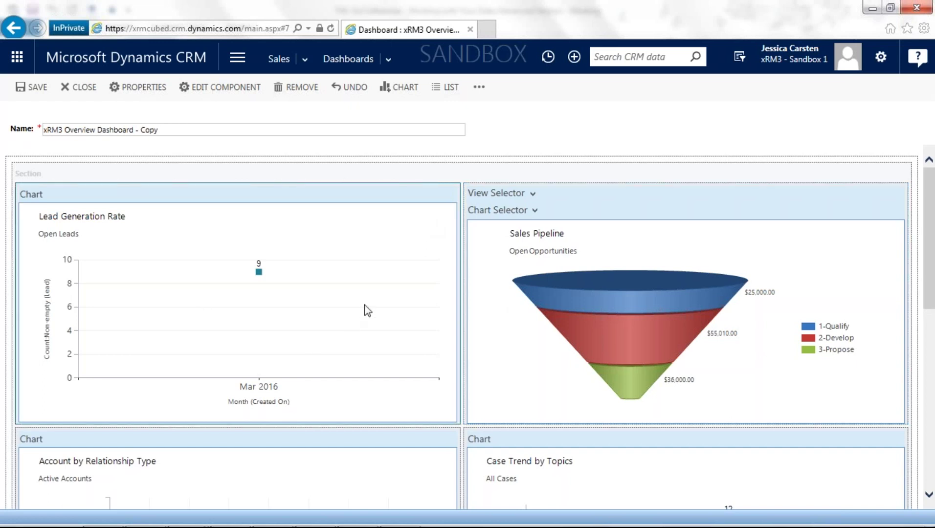
{"action": "left_click", "coordinate": [450, 88]}
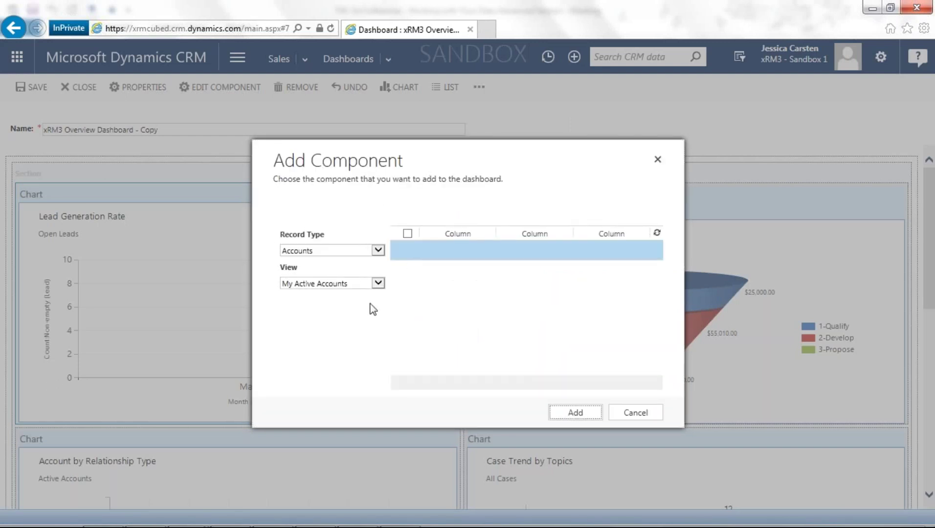
{"action": "left_click", "coordinate": [394, 297]}
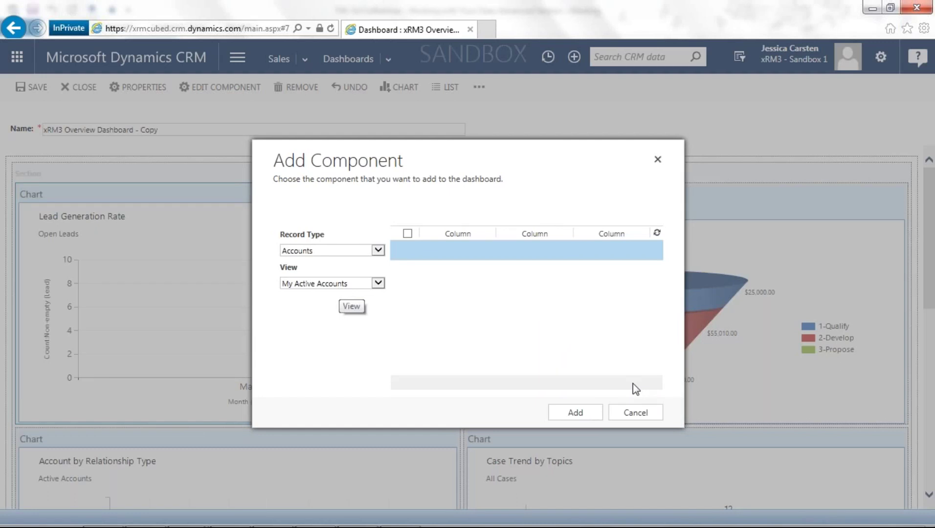
{"action": "left_click", "coordinate": [635, 412]}
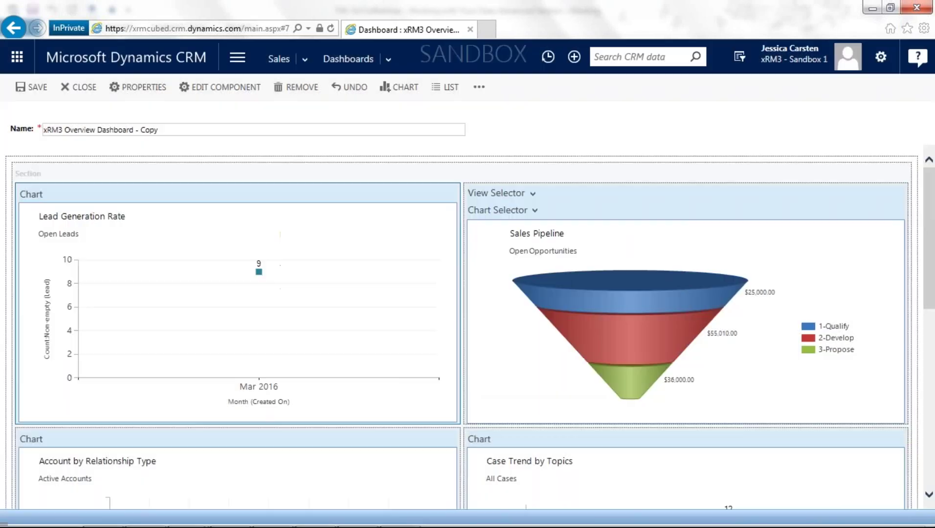
{"action": "left_click", "coordinate": [411, 86]}
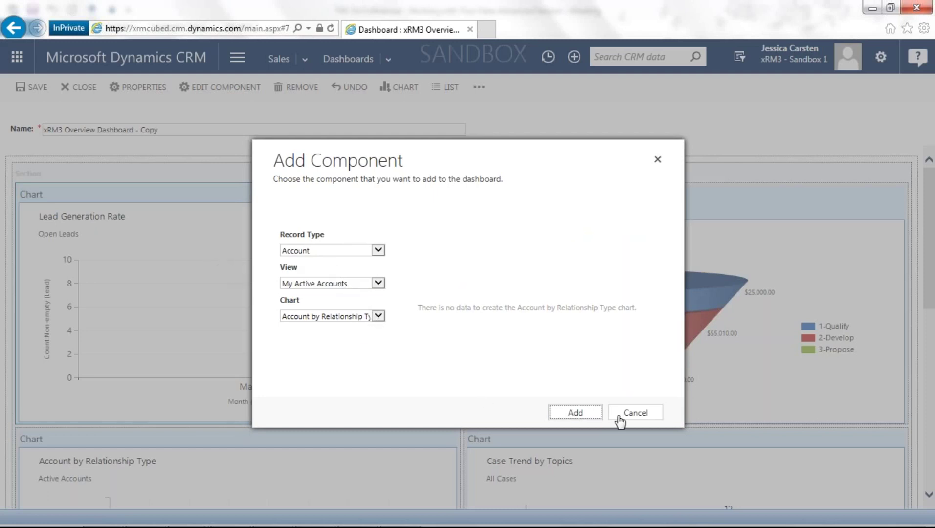
{"action": "left_click", "coordinate": [634, 413]}
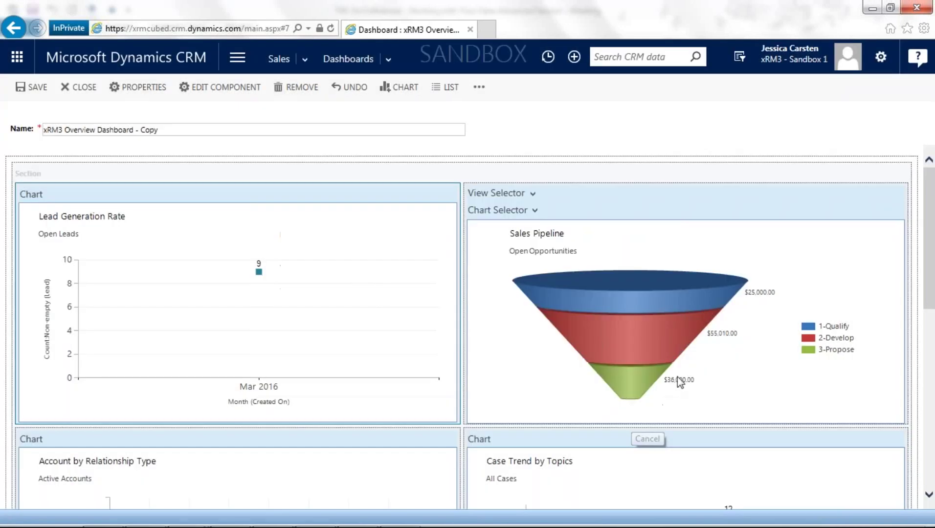
Step: Review the Sales Pipeline component's properties from name to chart options once more and close them unchanged
{"action": "double_click", "coordinate": [727, 386]}
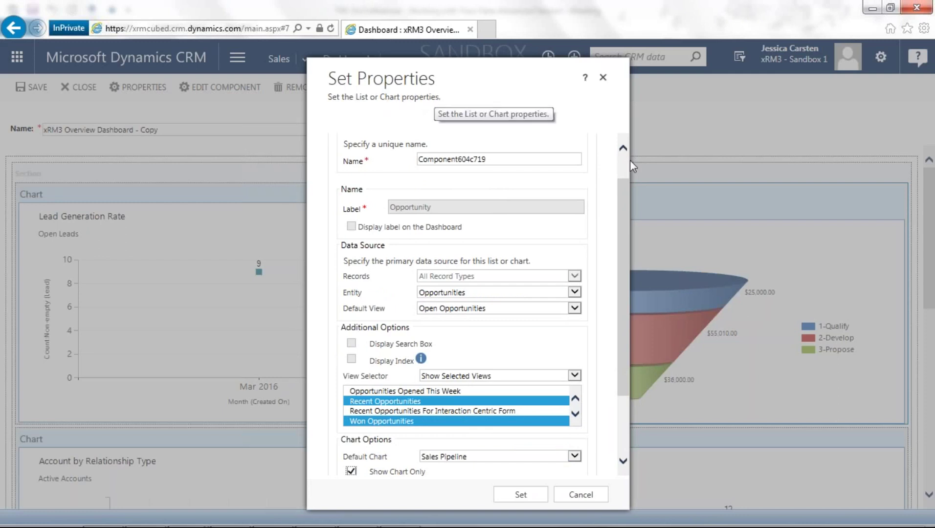
{"action": "scroll", "coordinate": [621, 268], "scroll_direction": "down", "scroll_amount": 2}
{"action": "left_click_drag", "start_coordinate": [622, 263], "coordinate": [617, 139]}
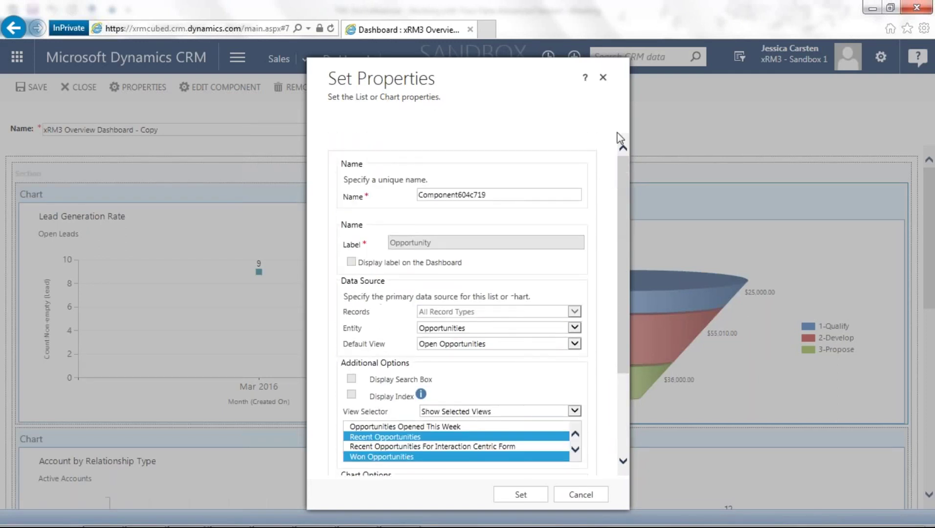
{"action": "left_click", "coordinate": [603, 78]}
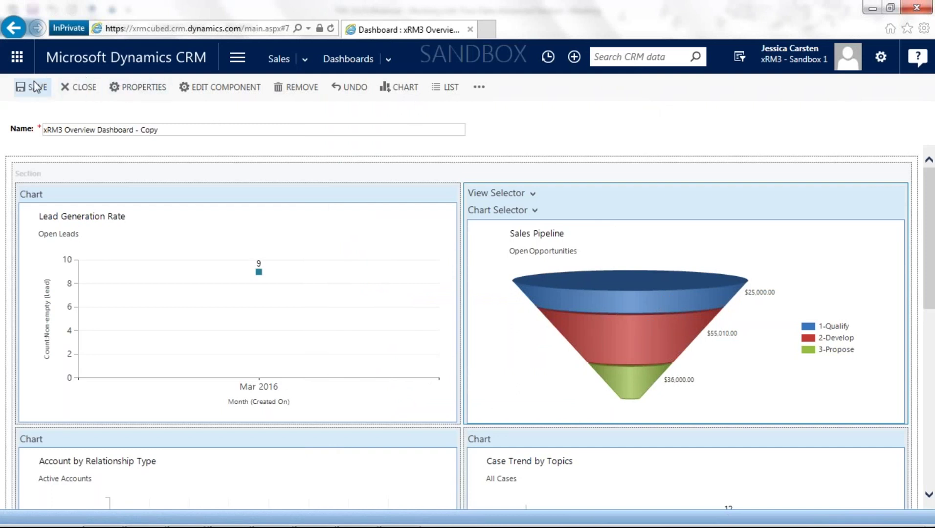
Step: Save the edited dashboard copy and close the dashboard editor
{"action": "left_click", "coordinate": [89, 88]}
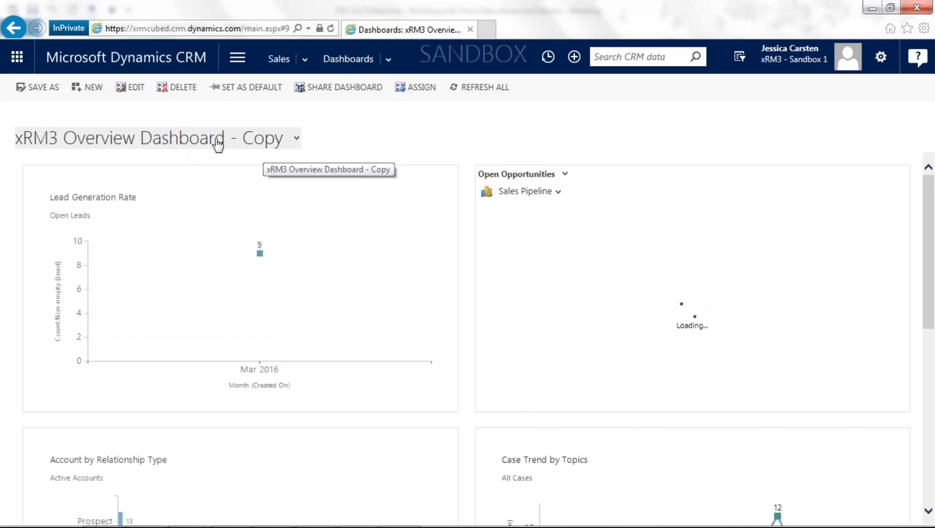
Step: Examine the sharing options for the dashboard copy and the user lookup, closing both without sharing
{"action": "left_click", "coordinate": [344, 88]}
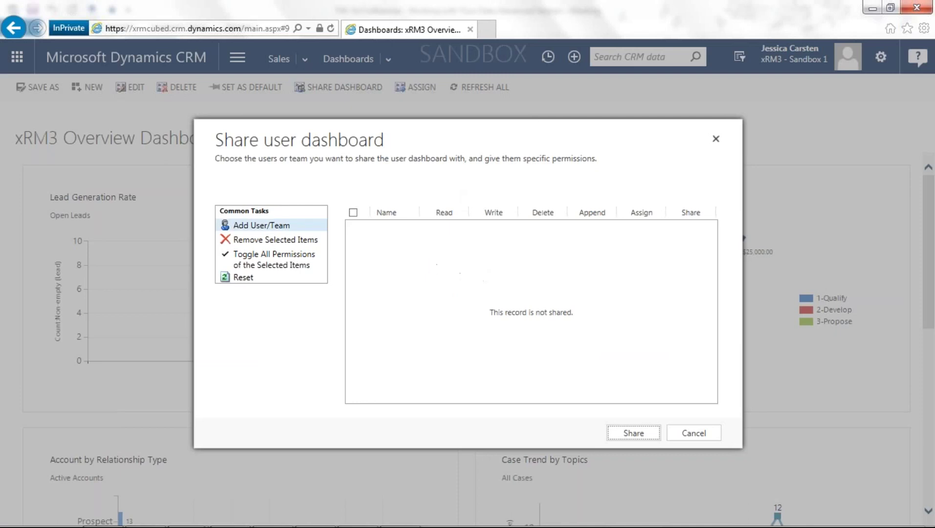
{"action": "left_click", "coordinate": [266, 226]}
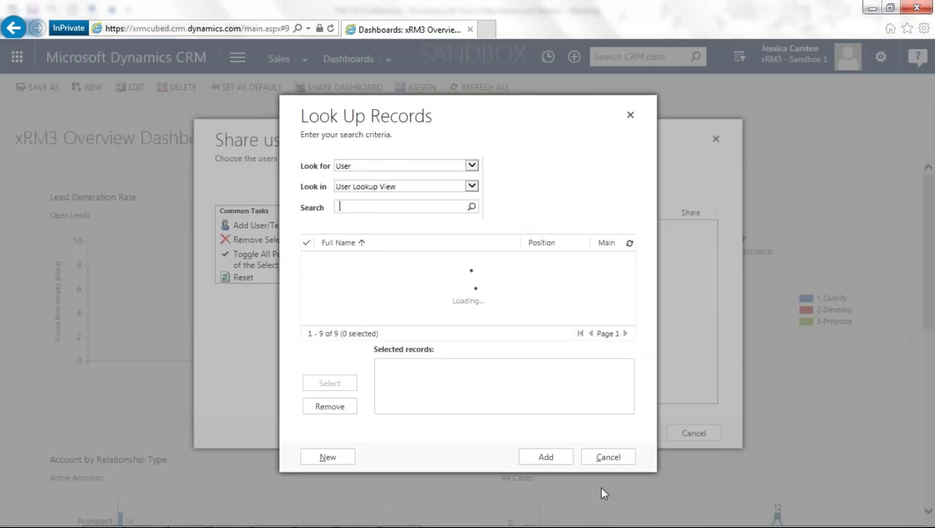
{"action": "left_click", "coordinate": [608, 458]}
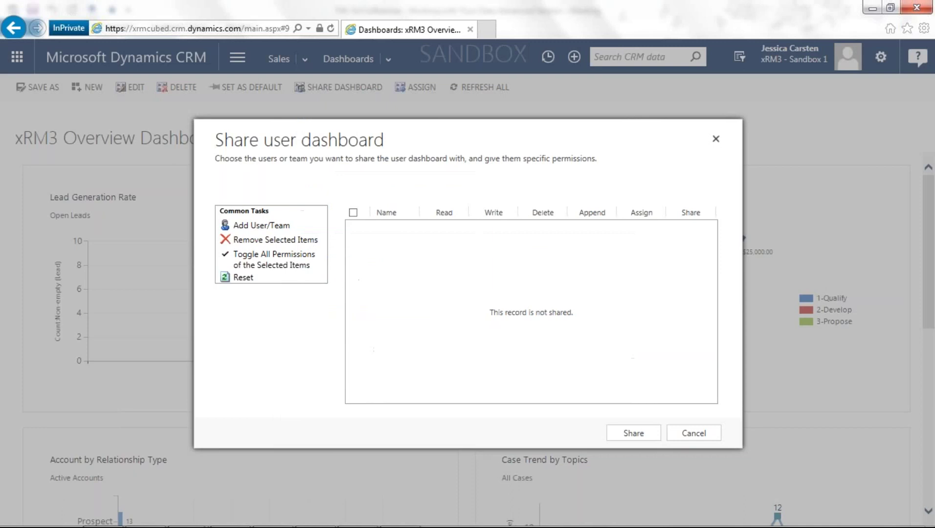
{"action": "left_click", "coordinate": [715, 139]}
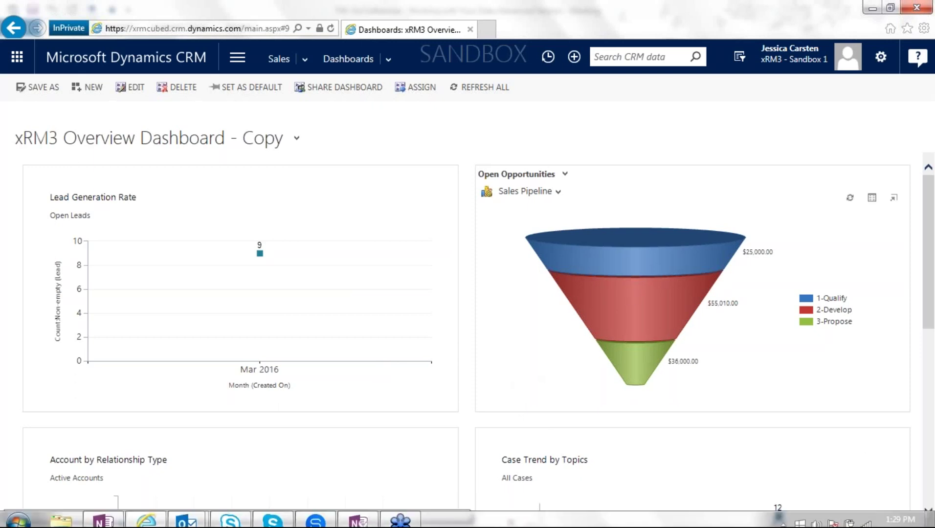
Step: Go to the Sales area's Opportunities list and collapse its chart pane
{"action": "left_click", "coordinate": [307, 61]}
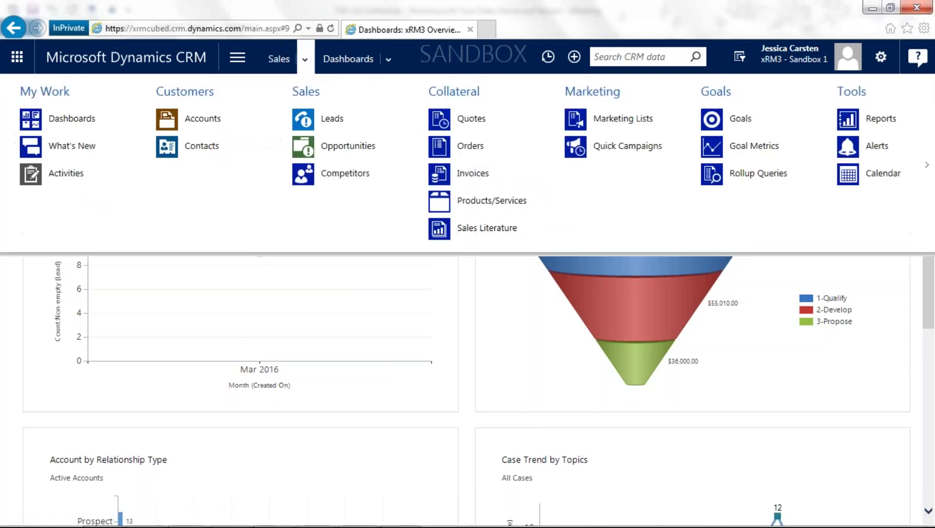
{"action": "left_click", "coordinate": [347, 143]}
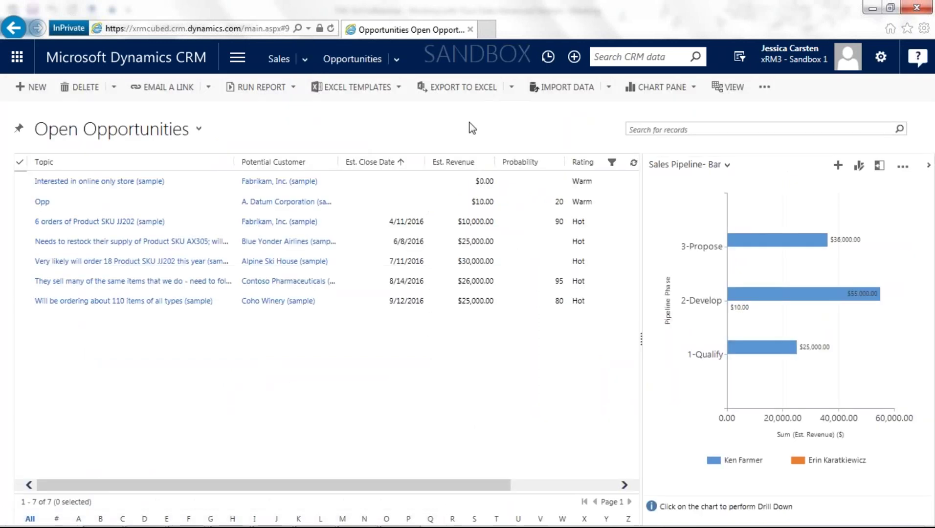
{"action": "left_click", "coordinate": [927, 169]}
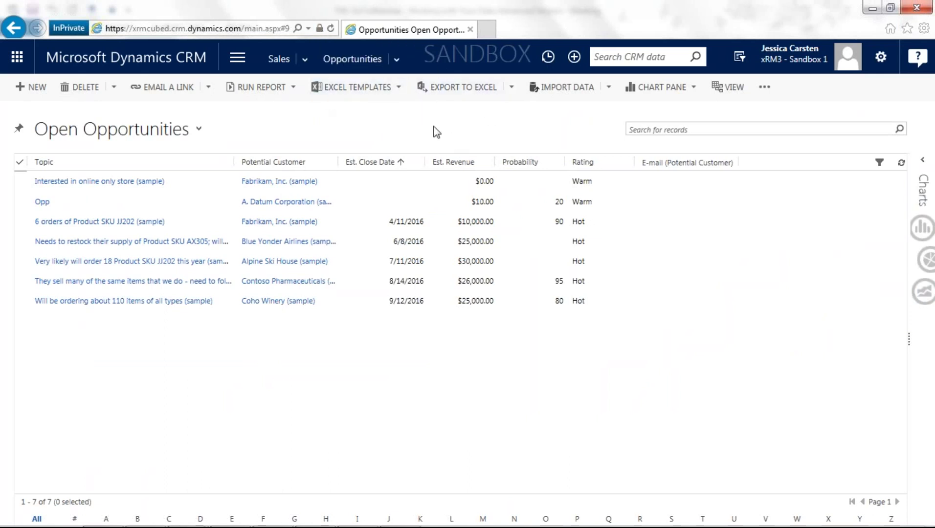
{"action": "left_click", "coordinate": [493, 93]}
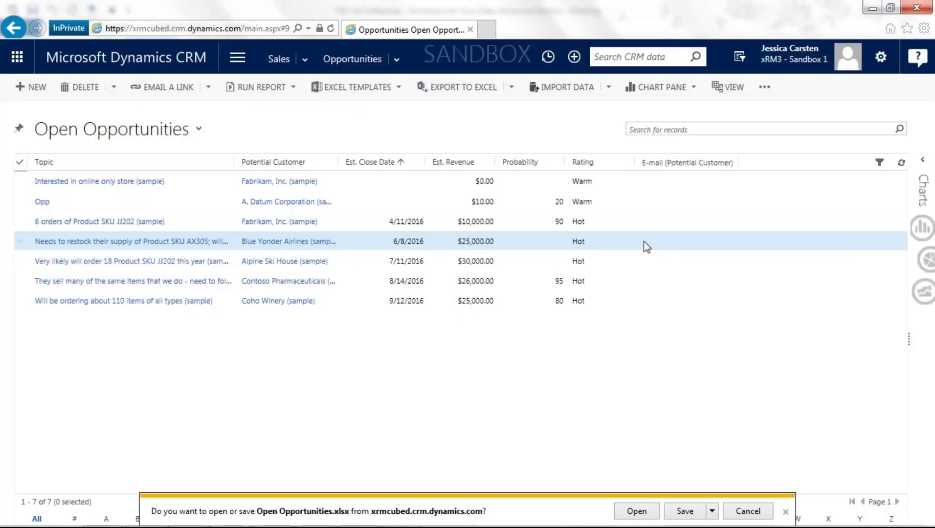
{"action": "left_click", "coordinate": [642, 241]}
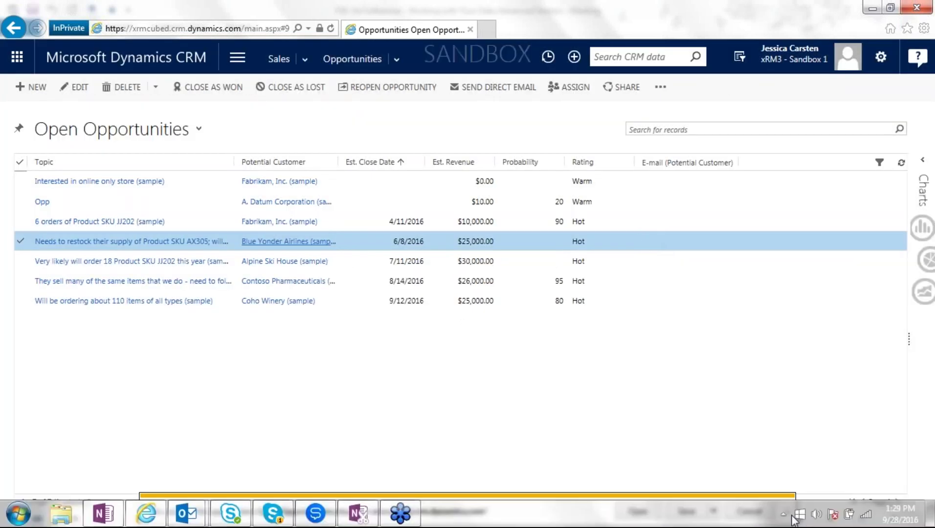
{"action": "left_click", "coordinate": [785, 511]}
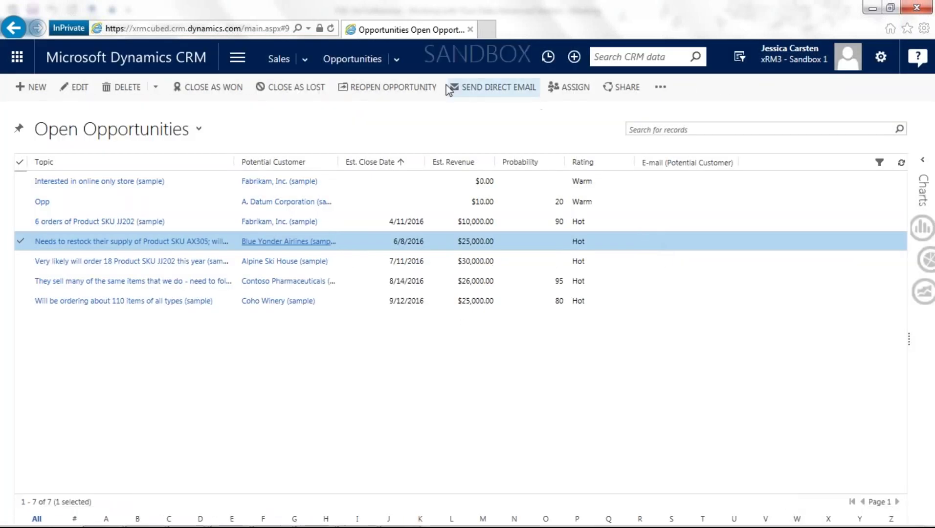
Step: Export the Open Opportunities view to Excel using the Open in Excel Online option
{"action": "left_click", "coordinate": [464, 182]}
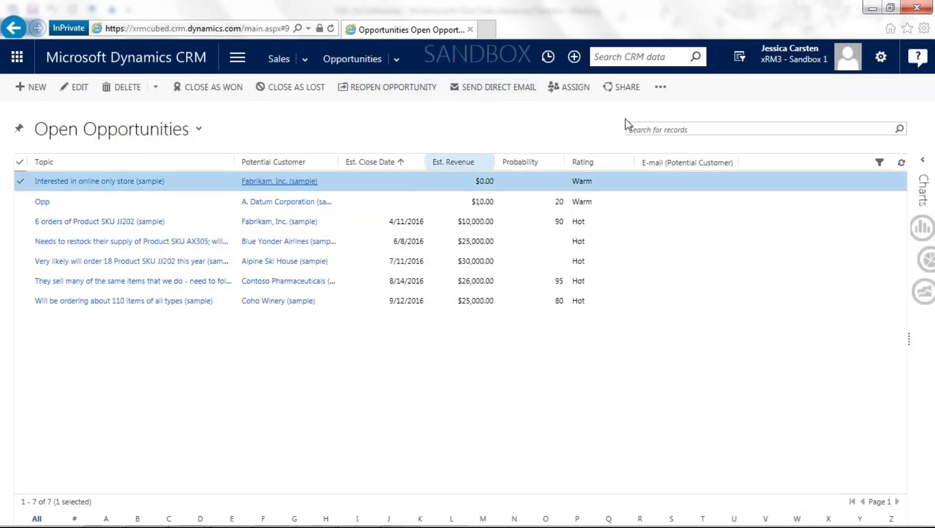
{"action": "left_click", "coordinate": [660, 88]}
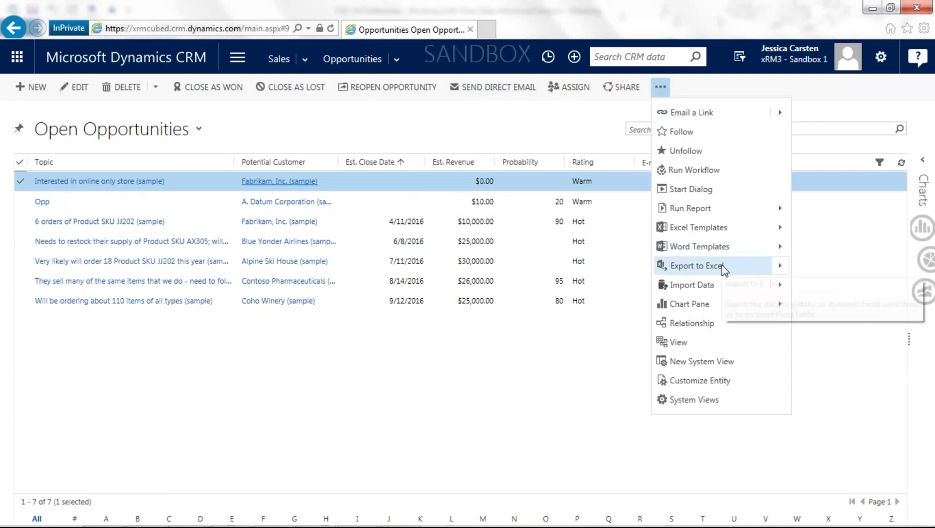
{"action": "left_click", "coordinate": [779, 268]}
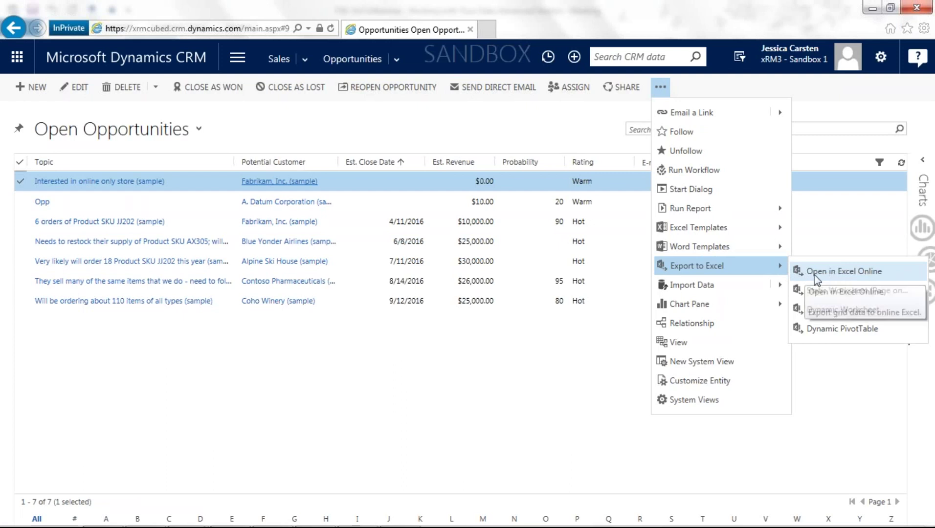
{"action": "left_click", "coordinate": [856, 277]}
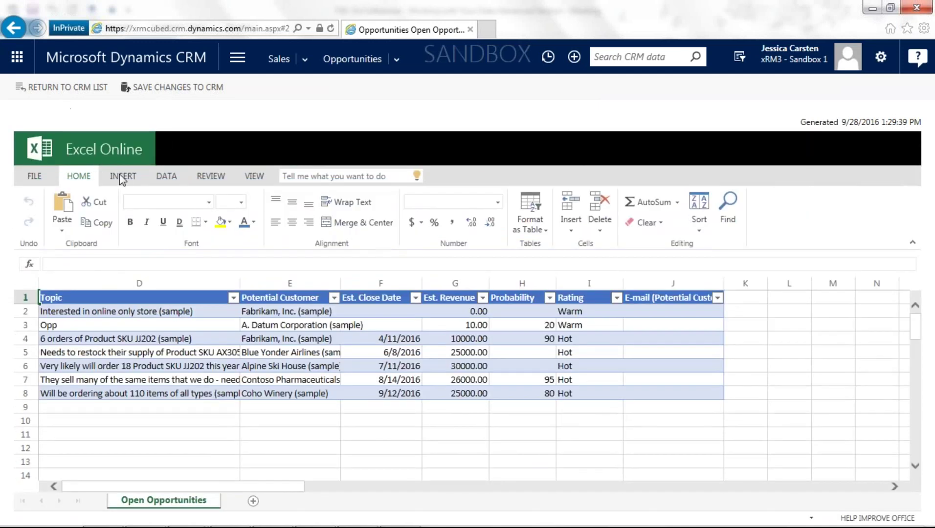
Step: Set the Est. Revenue of the "Interested in online only store (sample)" opportunity to 1.00 in the worksheet
{"action": "left_click", "coordinate": [463, 311]}
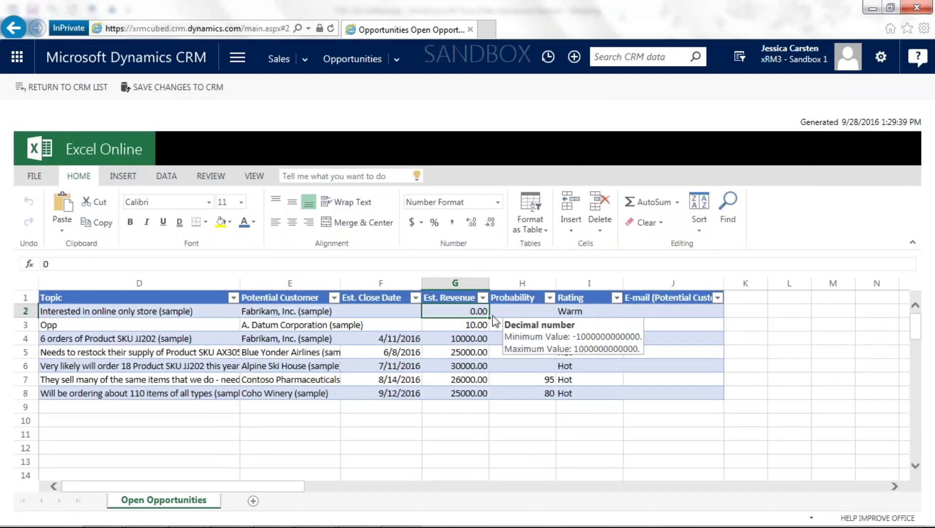
{"action": "type", "text": "1"}
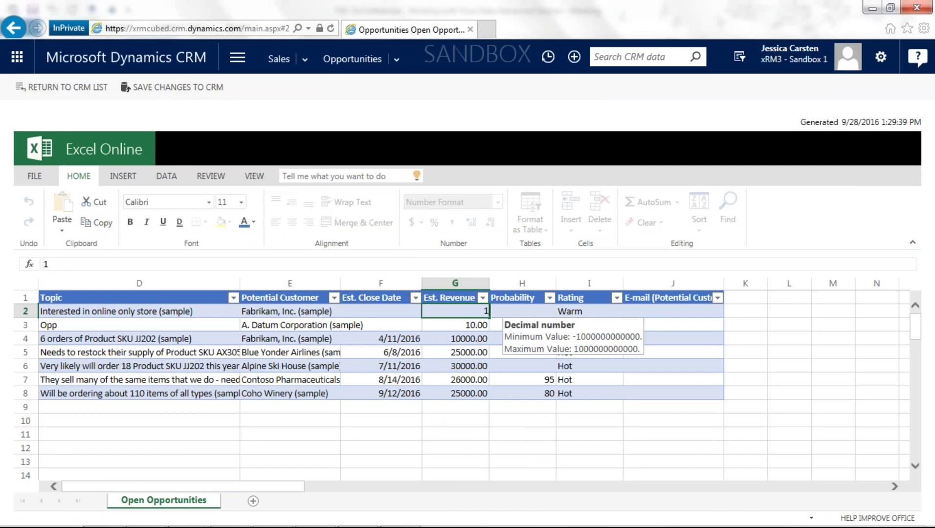
{"action": "type", "text": ".00"}
{"action": "left_click", "coordinate": [521, 311]}
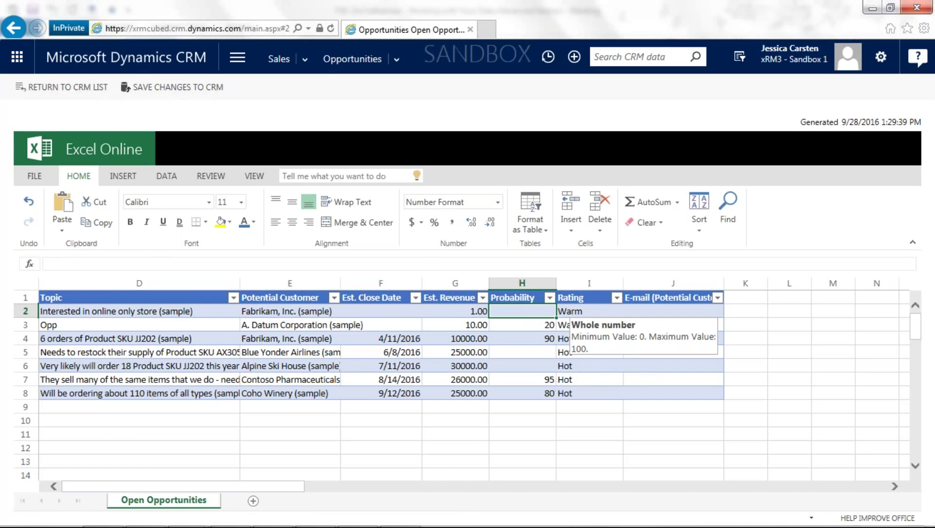
Step: Save the worksheet changes to CRM, dismiss the import notice and refresh the Open Opportunities list
{"action": "left_click", "coordinate": [200, 90]}
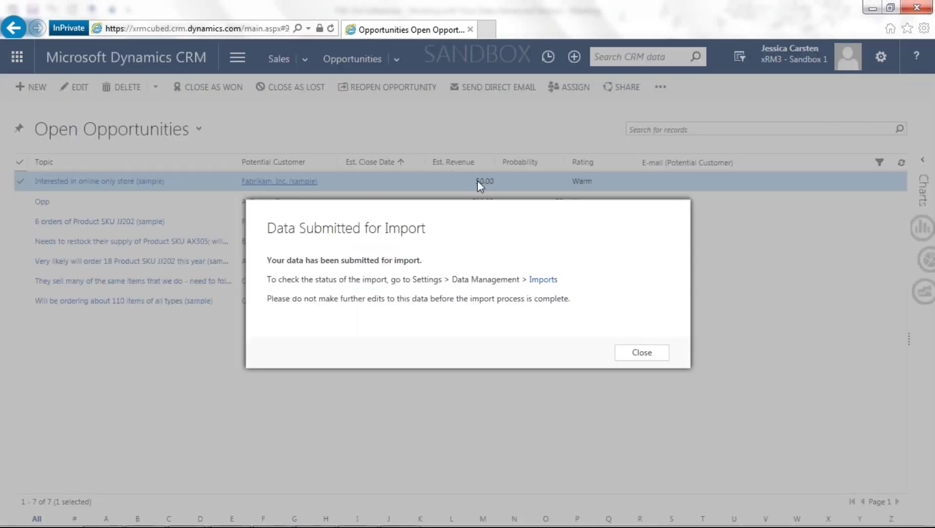
{"action": "left_click", "coordinate": [641, 352]}
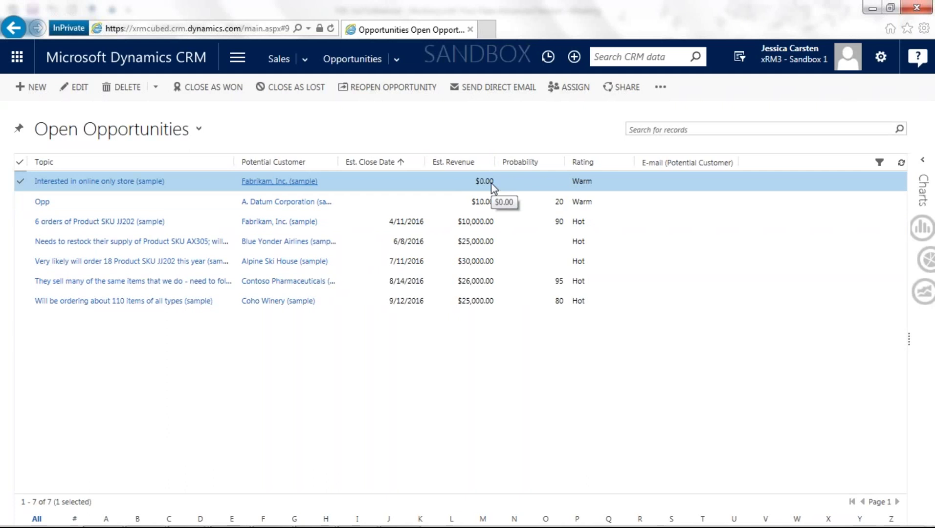
{"action": "left_click", "coordinate": [902, 165]}
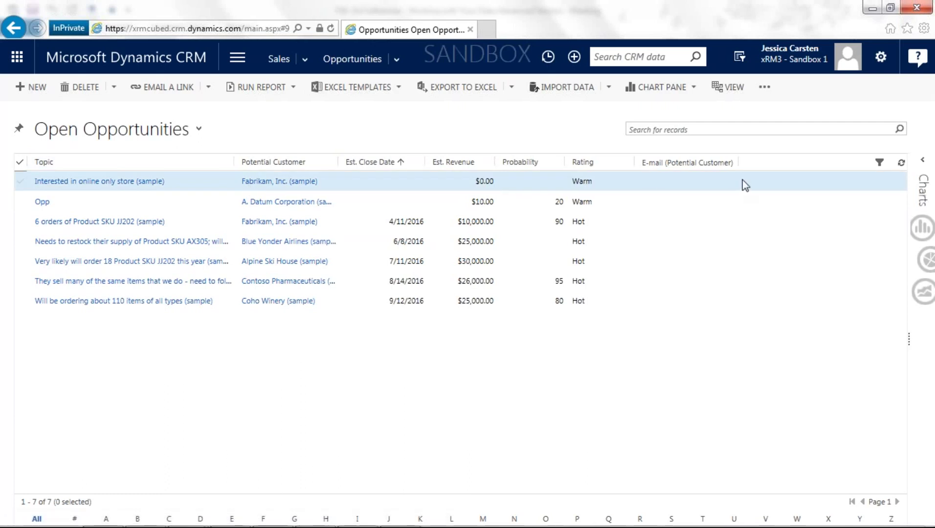
Step: Examine the available Excel export formats for the Open Opportunities list
{"action": "left_click", "coordinate": [510, 88]}
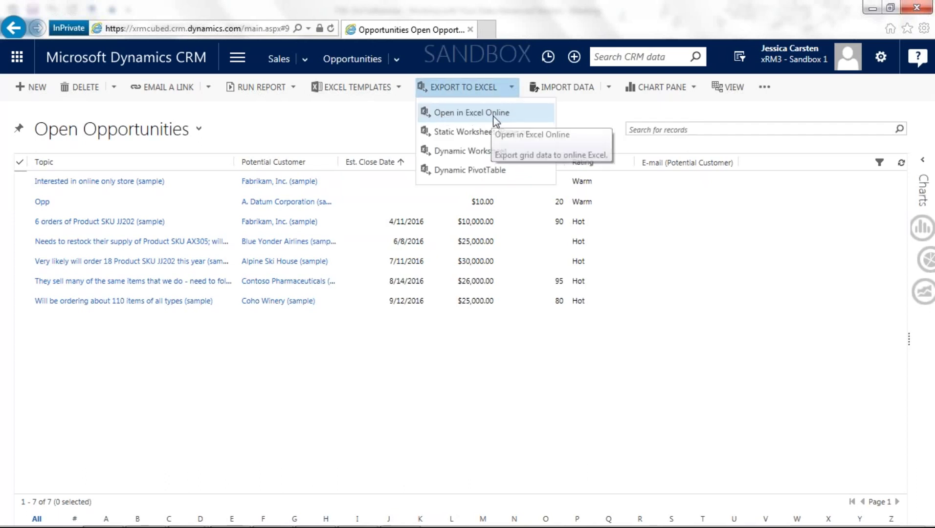